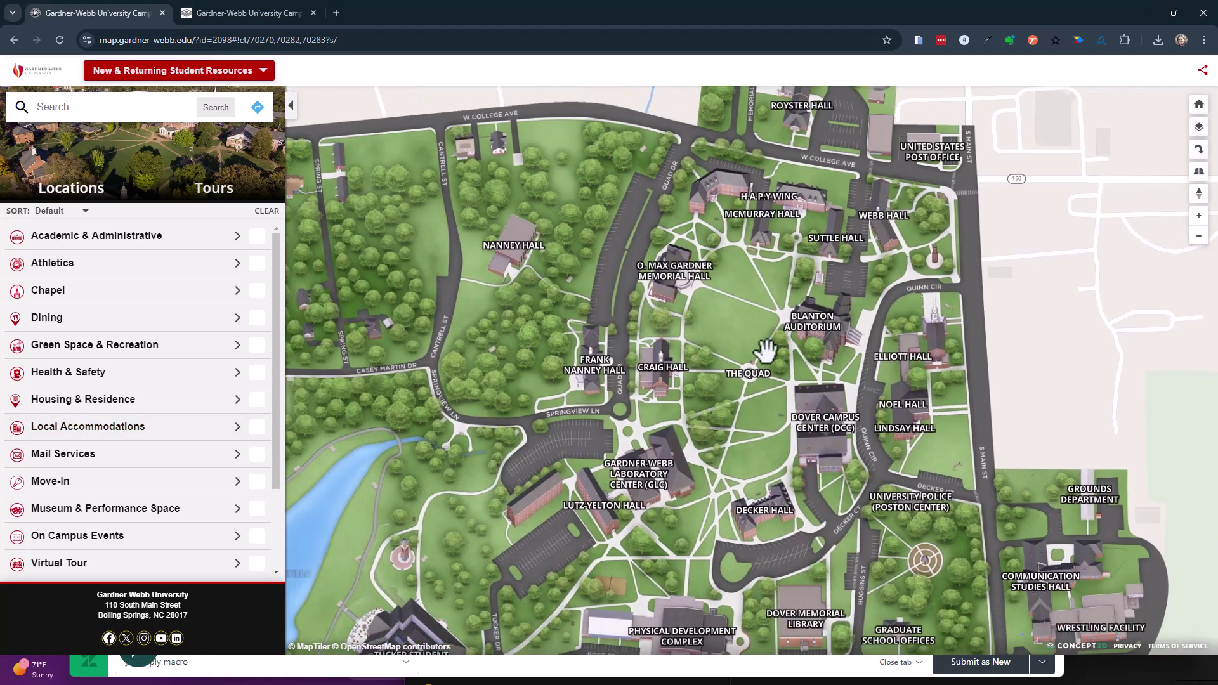
Pan the campus map up until the Tucker Student Center label sits fully visible near the bottom.
left_click_drag(490, 166, 498, 127)
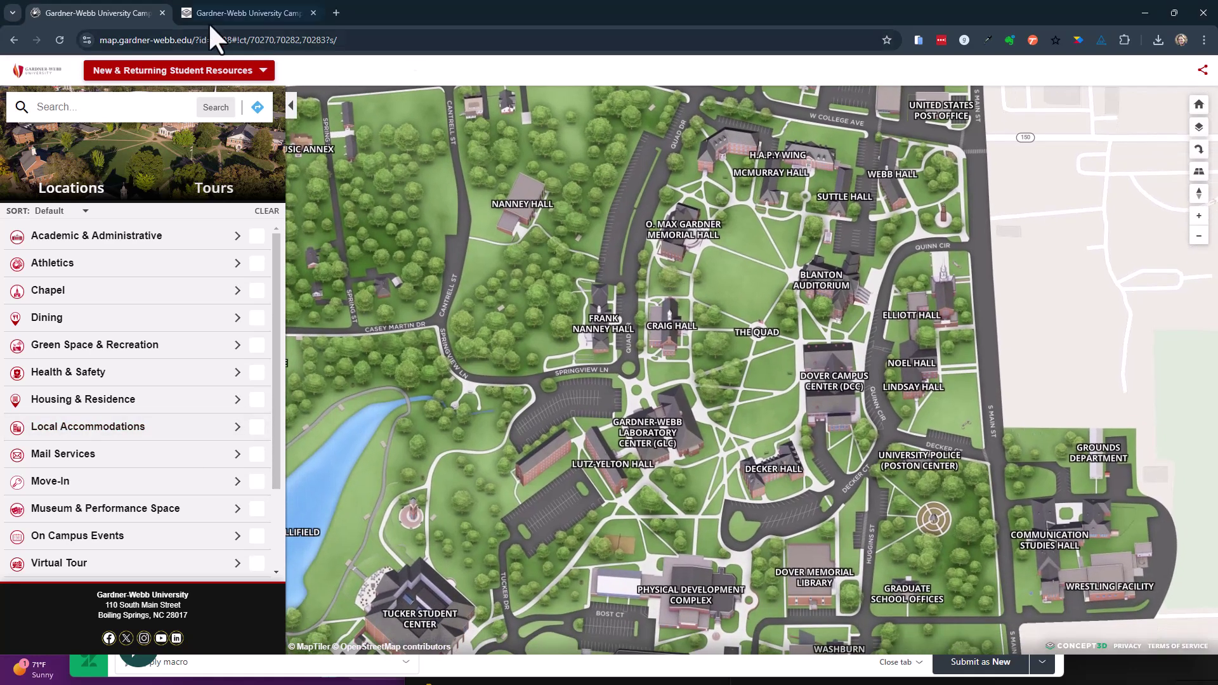
Switch to the CMS Route Builder and zoom in and out over the central campus route nodes.
left_click(243, 13)
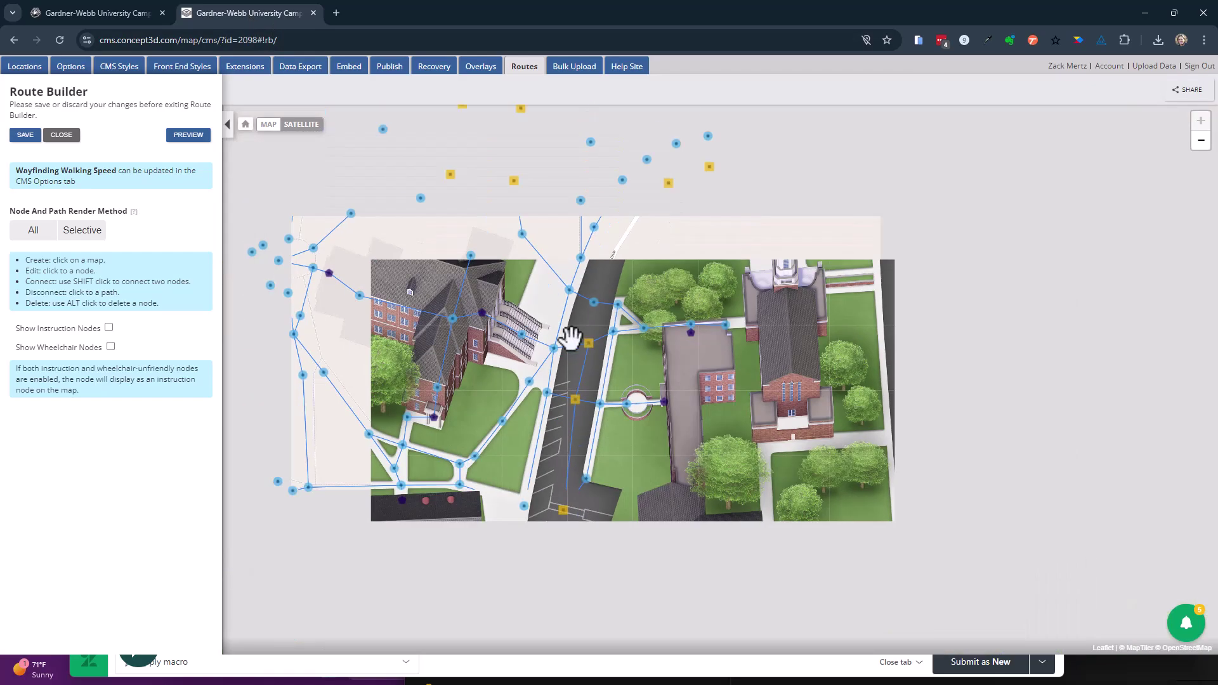
scroll(504, 298, "up", 4)
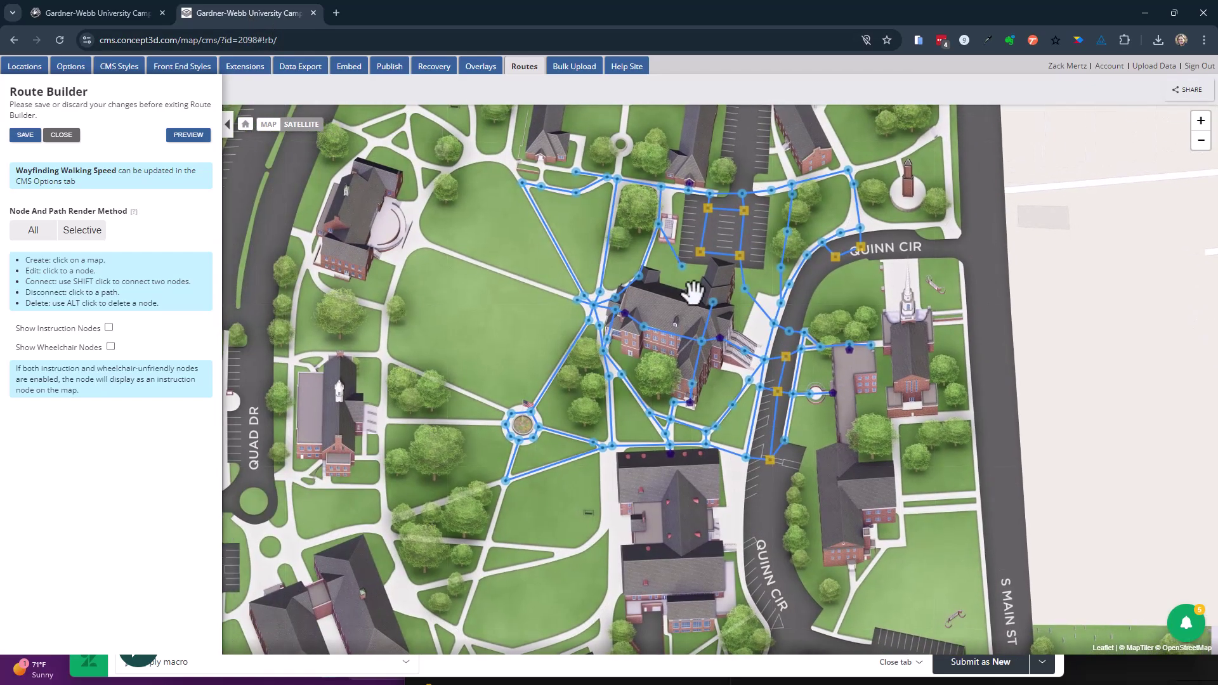
scroll(647, 279, "down", 5)
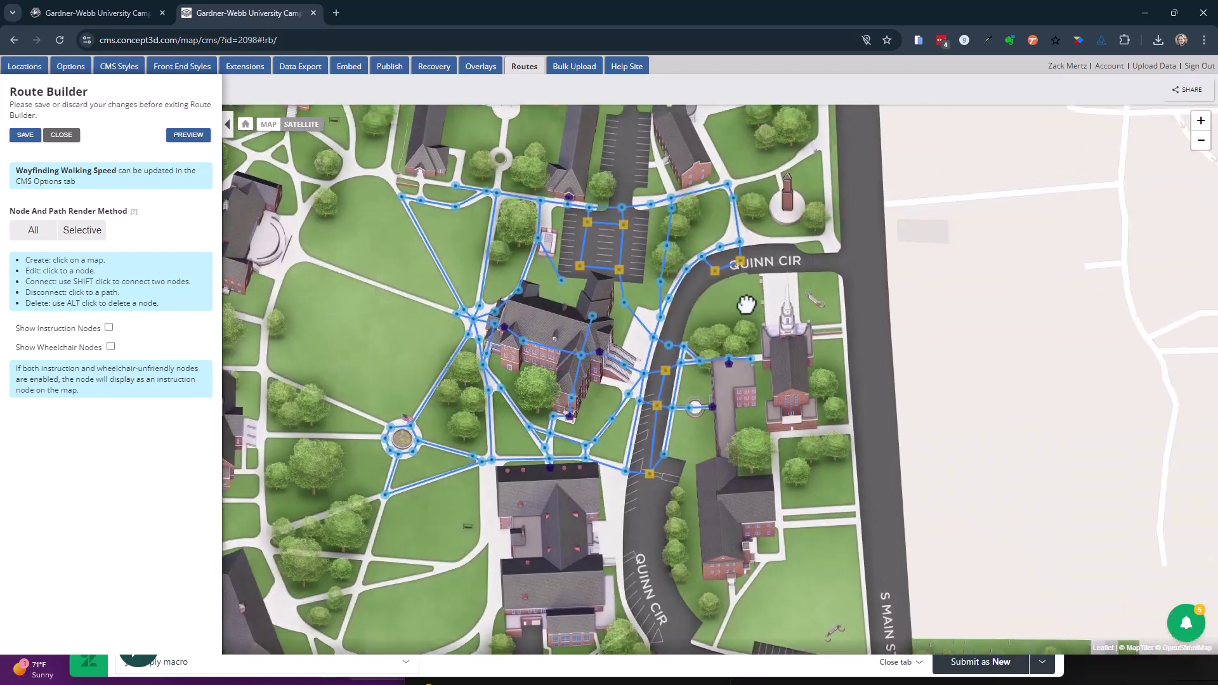
scroll(714, 310, "down", 3)
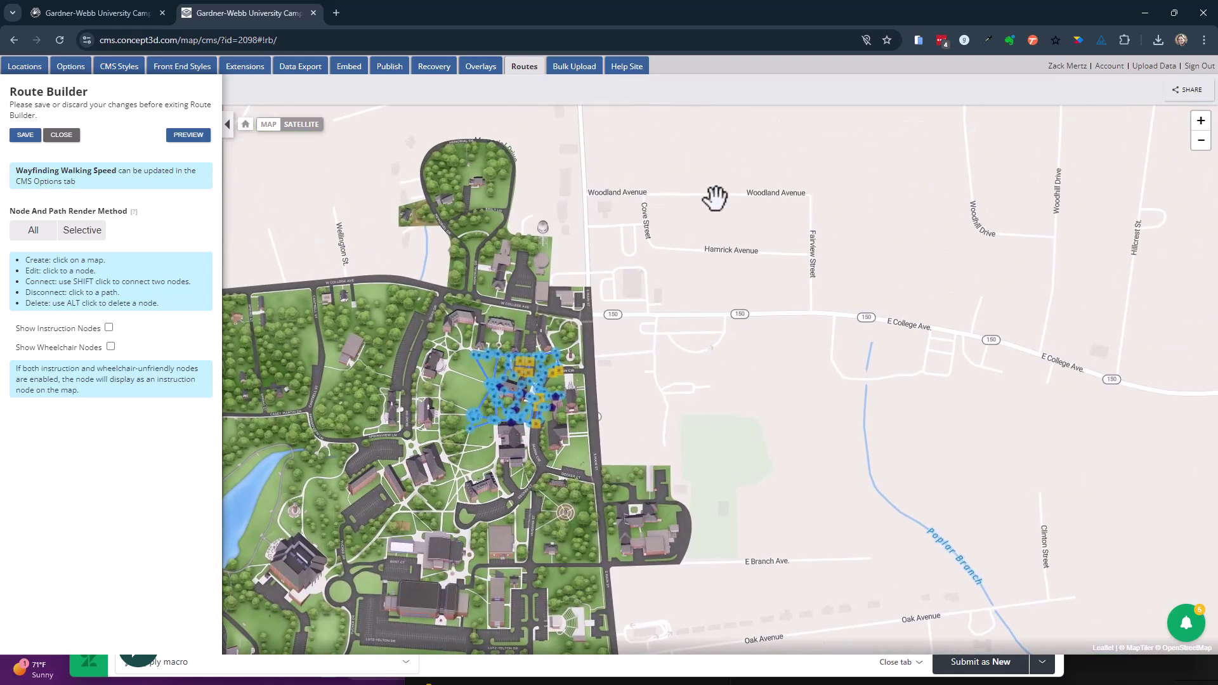
On the public map, start walking directions using the Drop map pins option.
left_click(95, 13)
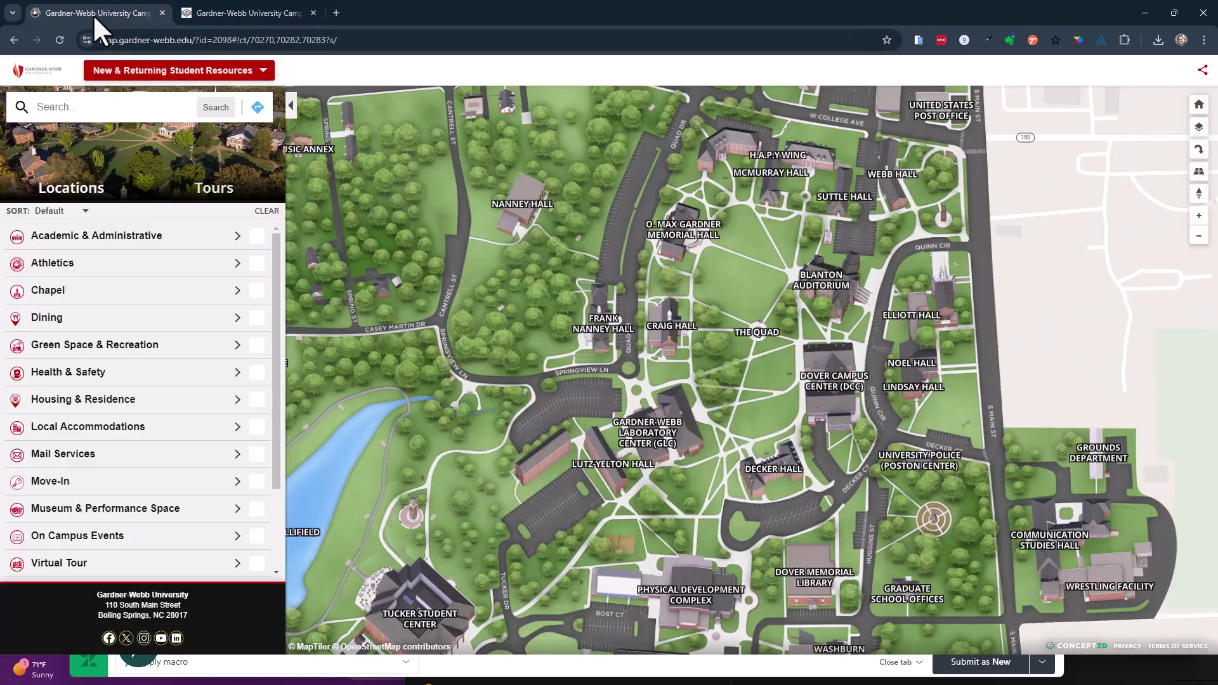
scroll(621, 246, "down", 3)
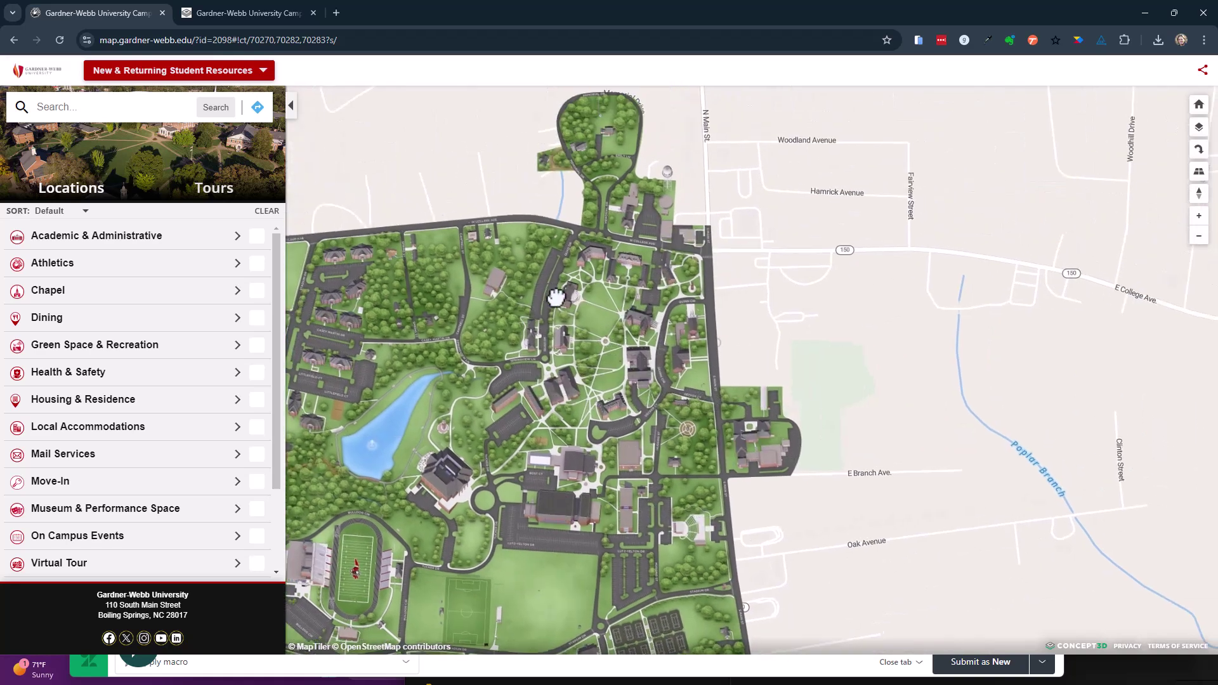
left_click(258, 107)
left_click(143, 147)
left_click(118, 212)
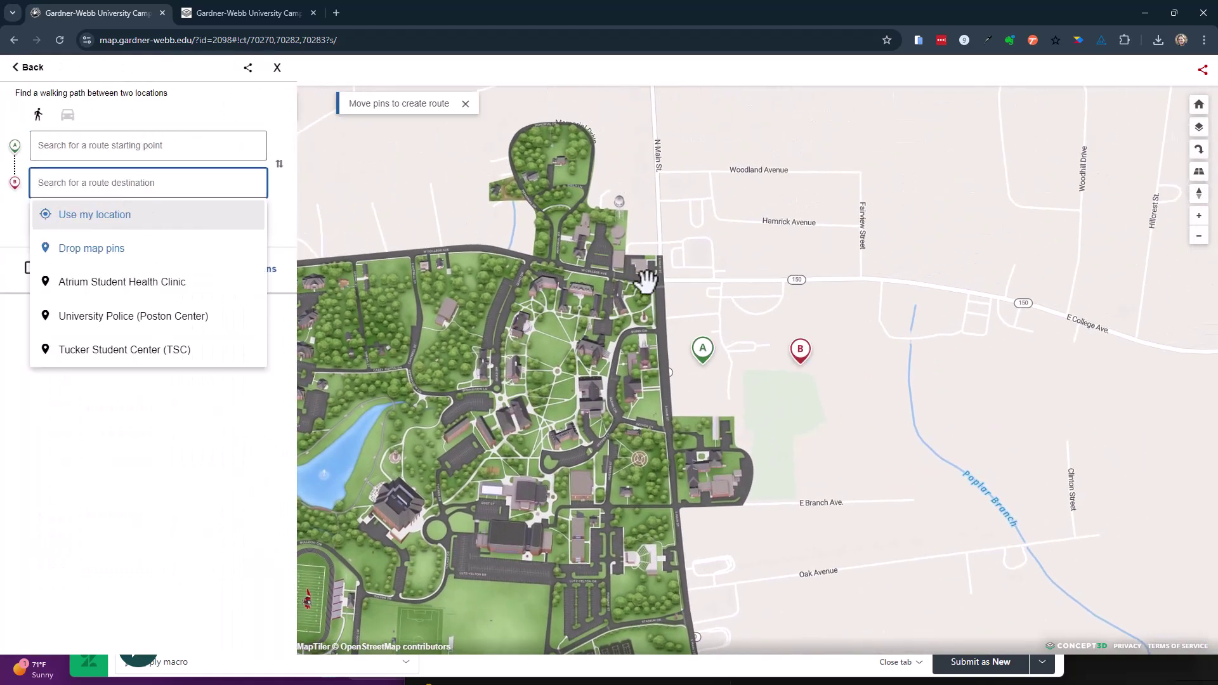
Place pin A above Springview Ln and pin B near Decker Ct for a 0.2-mile walking route.
left_click_drag(703, 348, 445, 343)
left_click_drag(801, 349, 611, 406)
scroll(613, 419, "up", 5)
left_click_drag(345, 142, 392, 240)
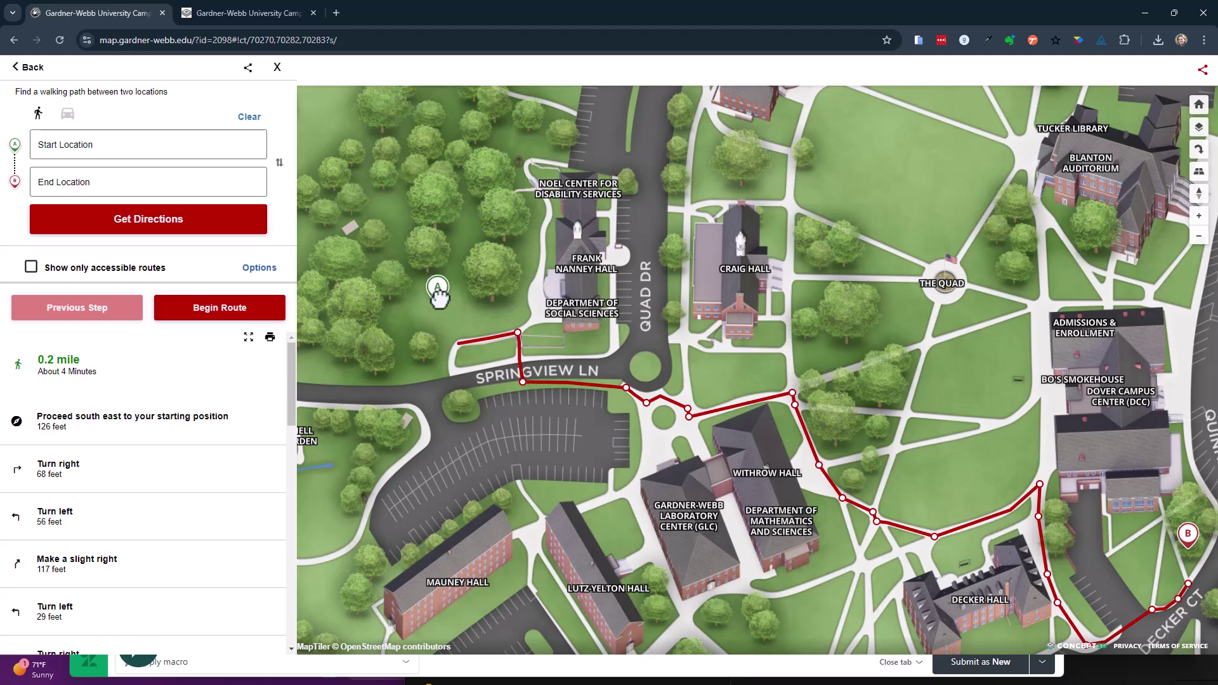
left_click_drag(442, 308, 449, 330)
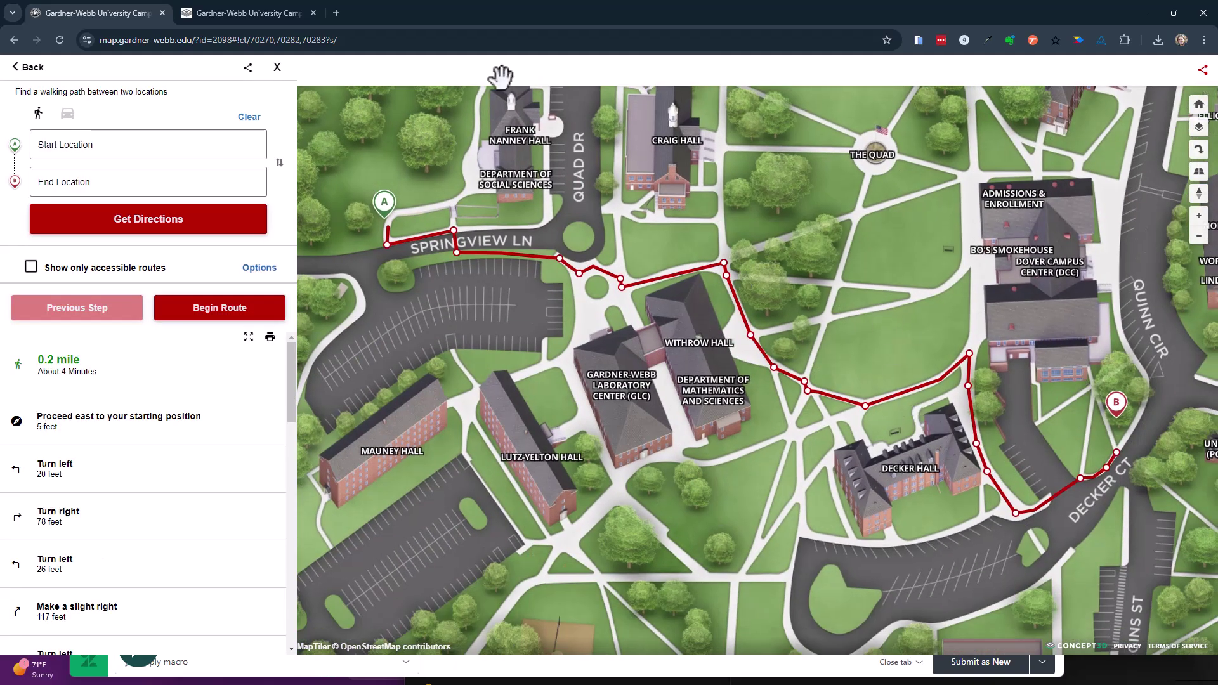
left_click(212, 13)
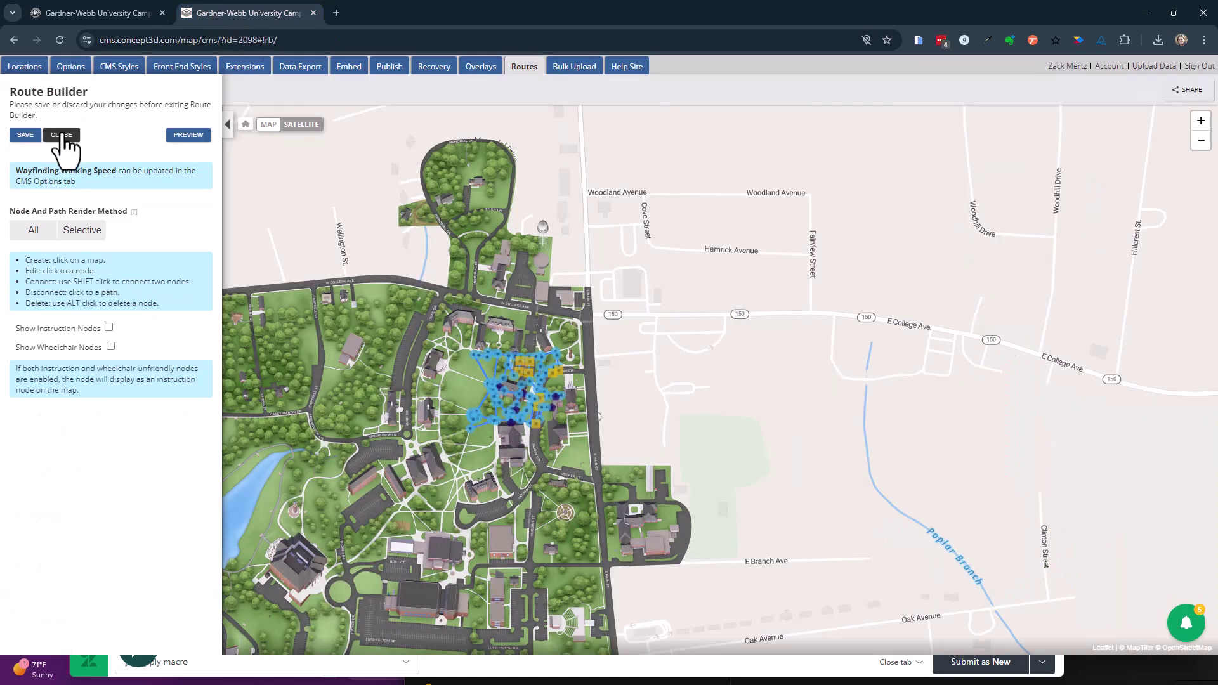
Reopen the Route Builder and display all route nodes and paths.
left_click(62, 135)
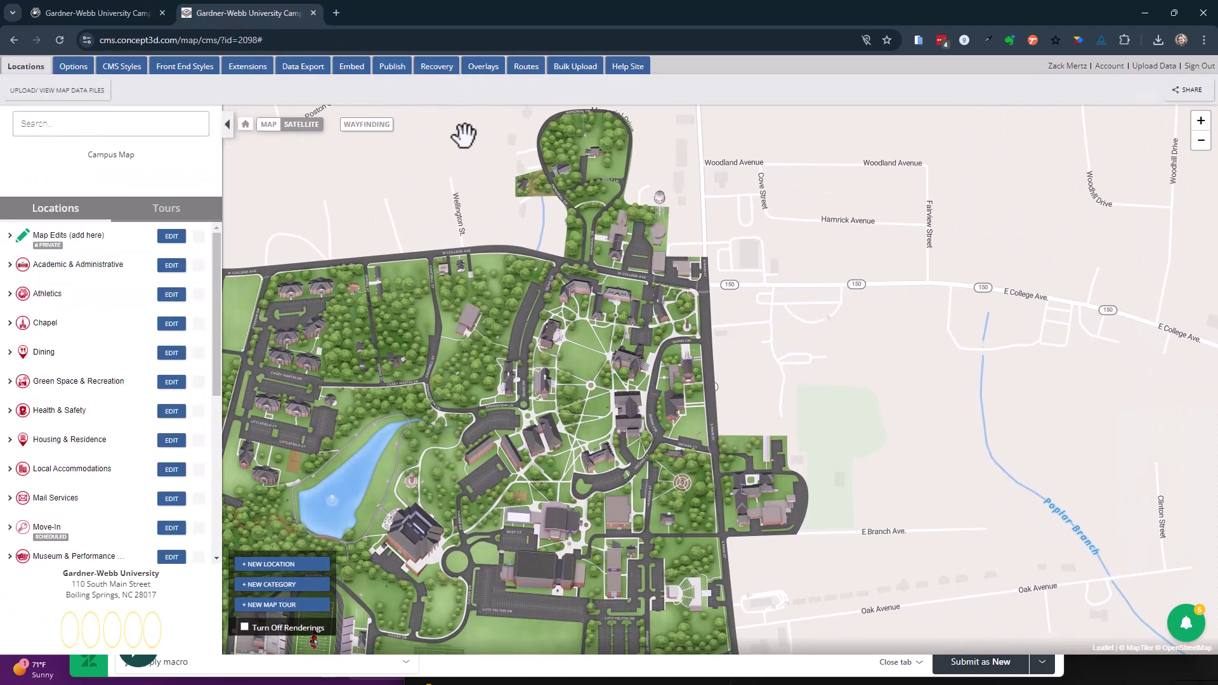
left_click(521, 74)
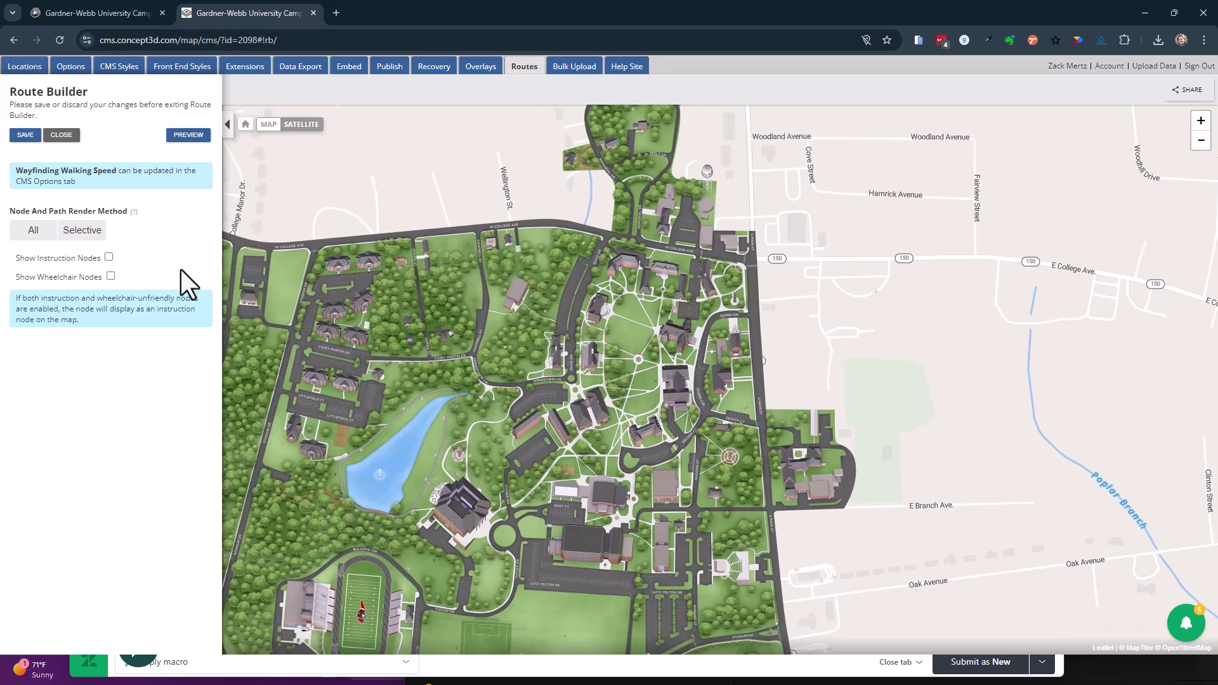
left_click(37, 230)
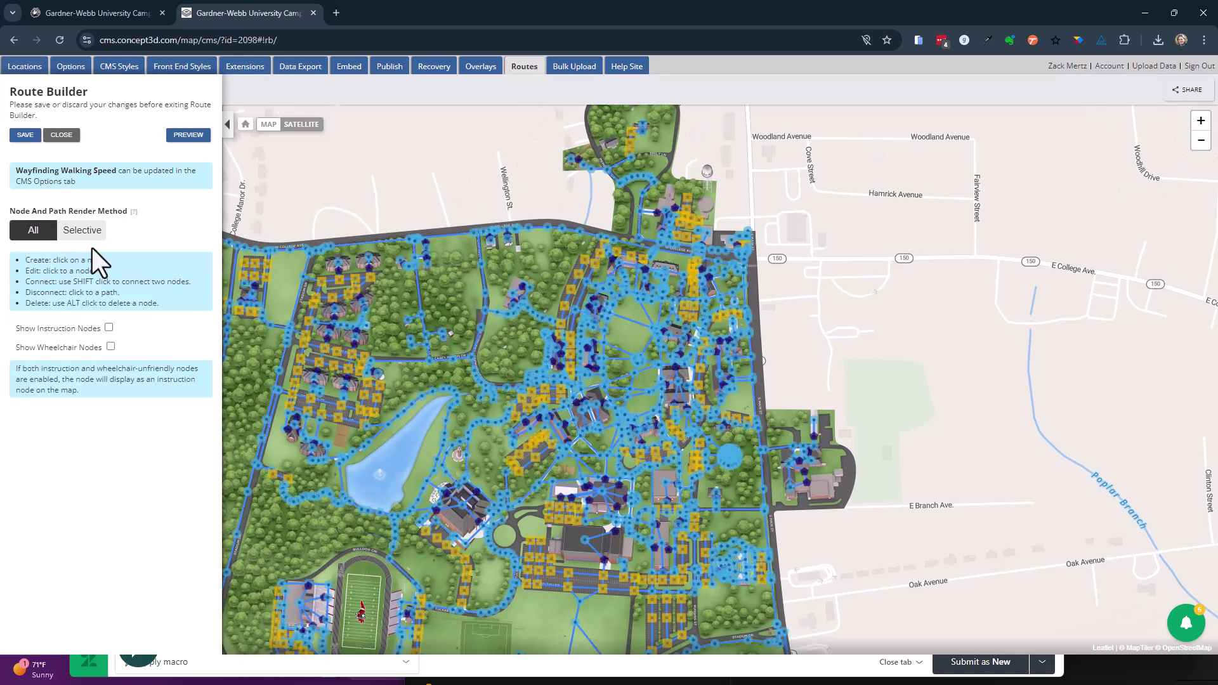
Switch to Selective display and zoom to the Decker Ct and Quinn Cir paths.
left_click(61, 135)
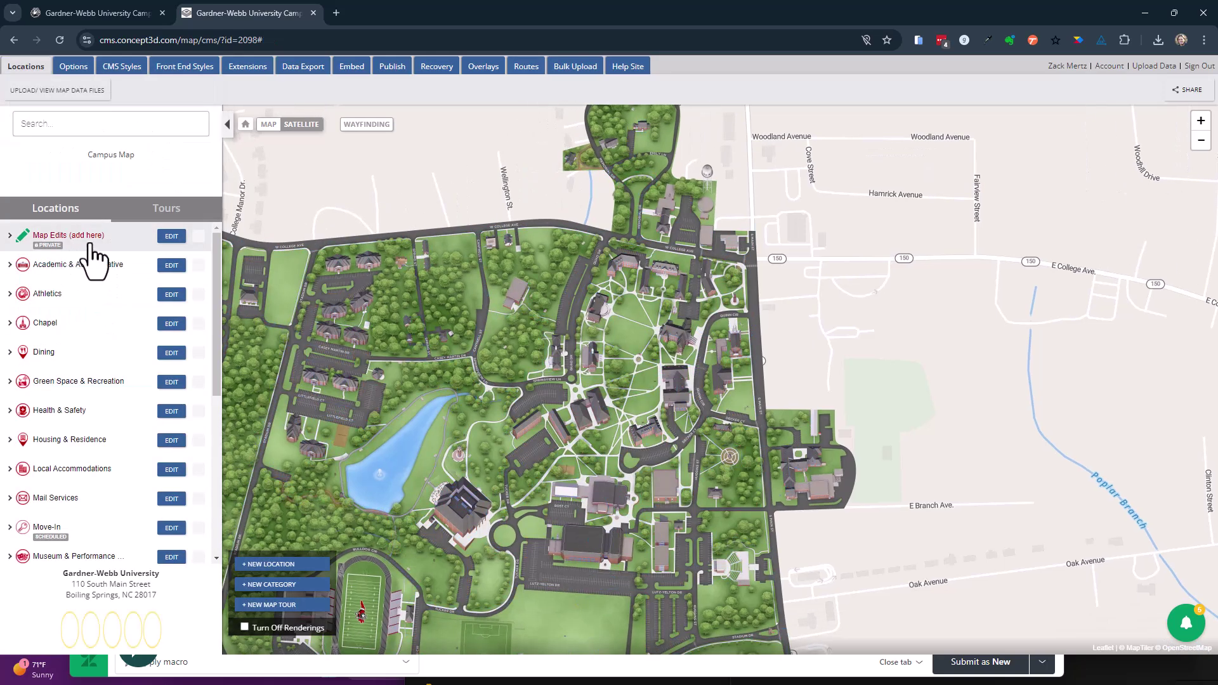
left_click(524, 68)
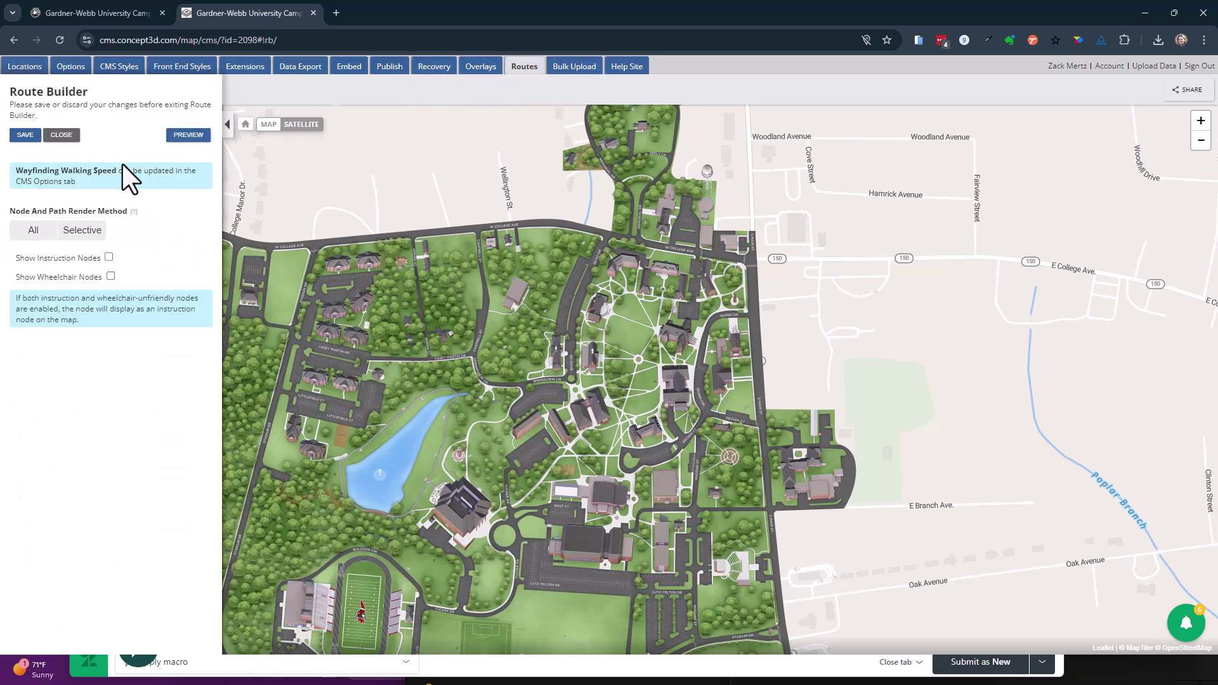
left_click(83, 231)
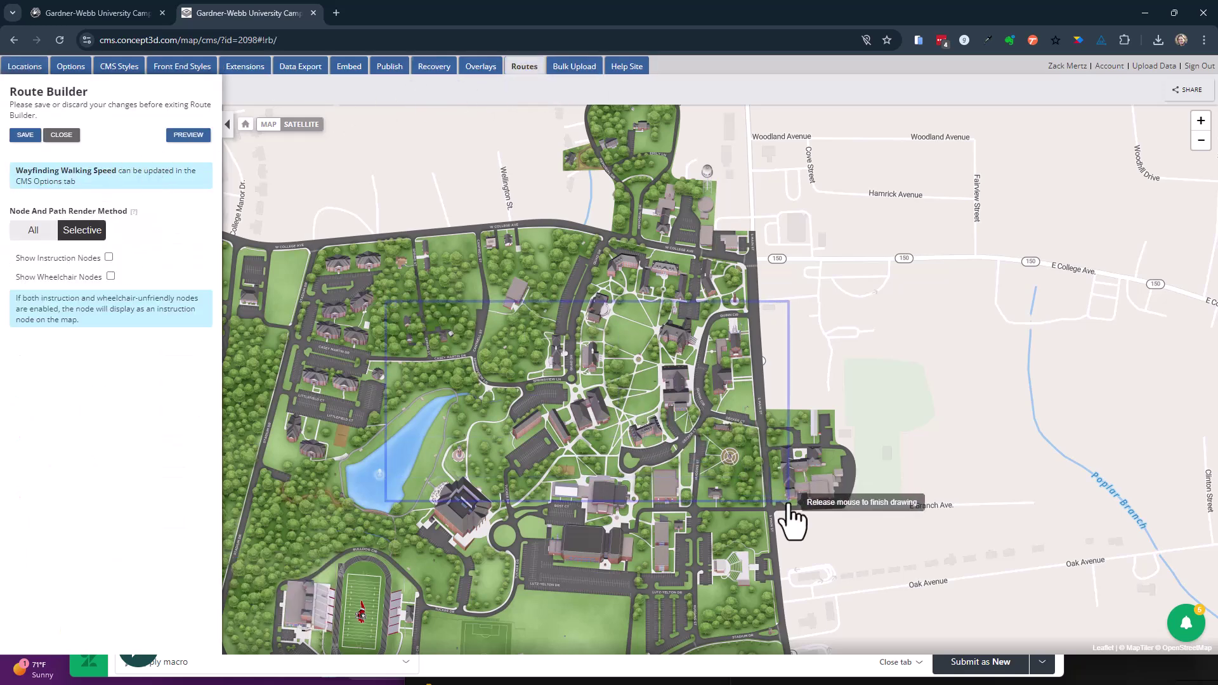
scroll(597, 420, "up", 3)
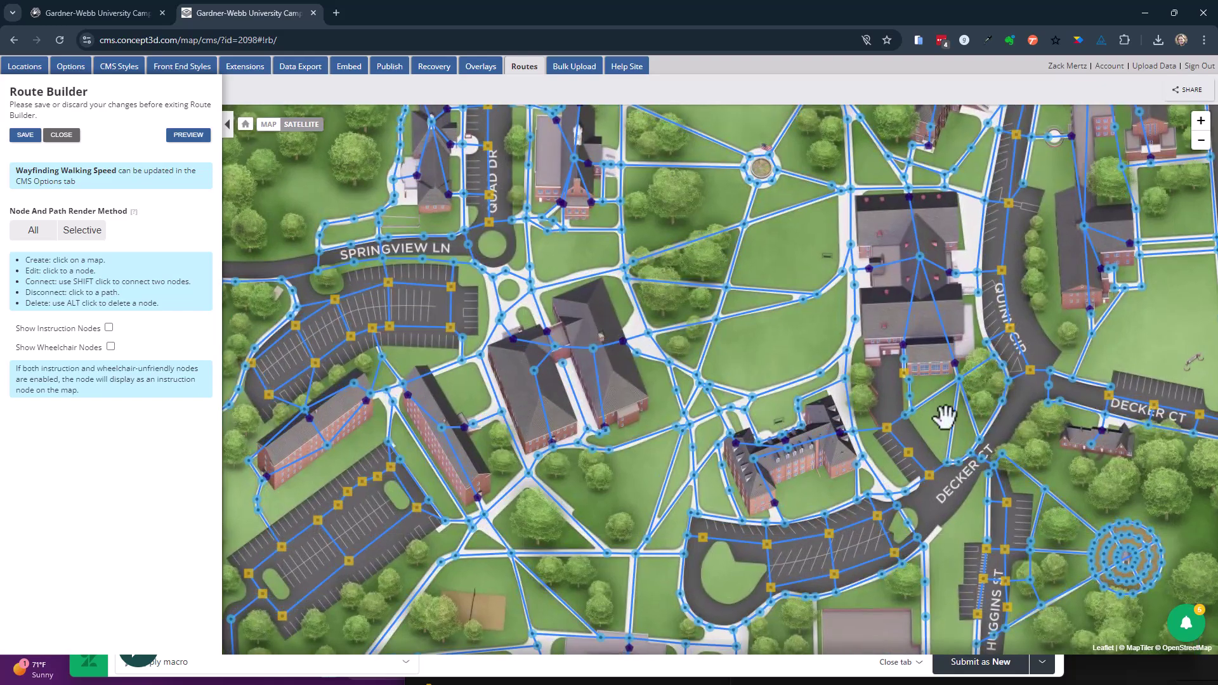
left_click_drag(1031, 311, 998, 370)
Drag destination pin B east of campus and accept external directions.
left_click(172, 11)
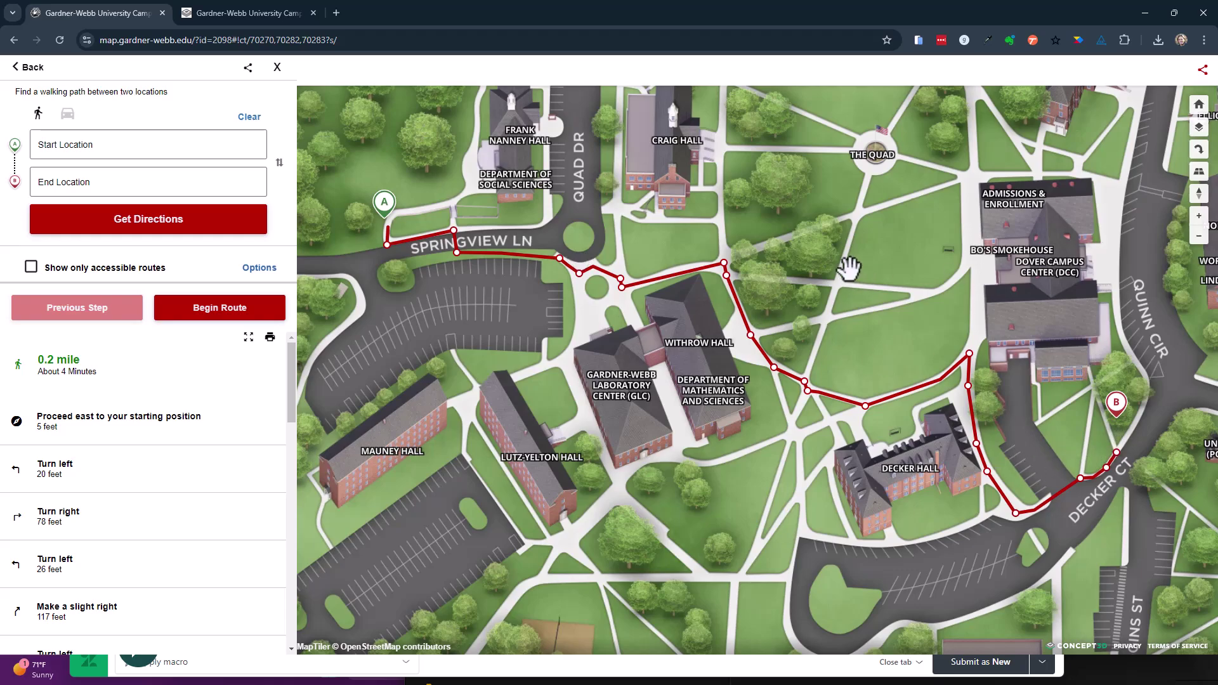
scroll(848, 269, "down", 5)
scroll(693, 348, "up", 1)
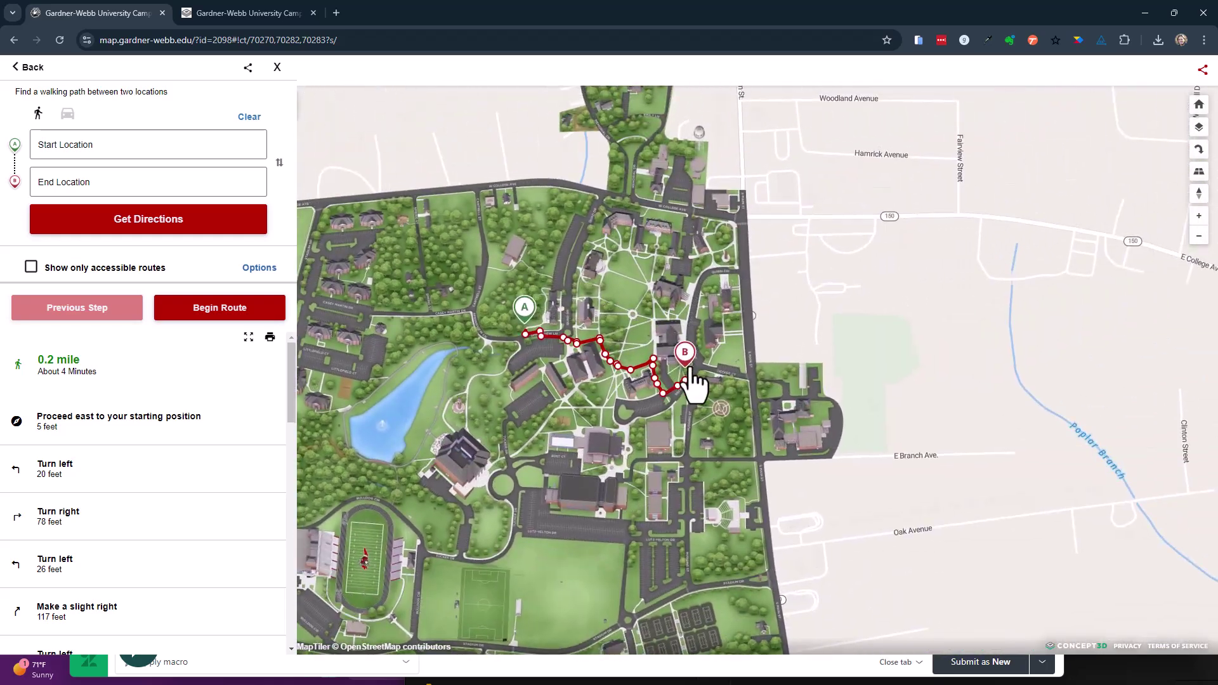
left_click_drag(691, 372, 953, 265)
left_click_drag(1050, 214, 1050, 213)
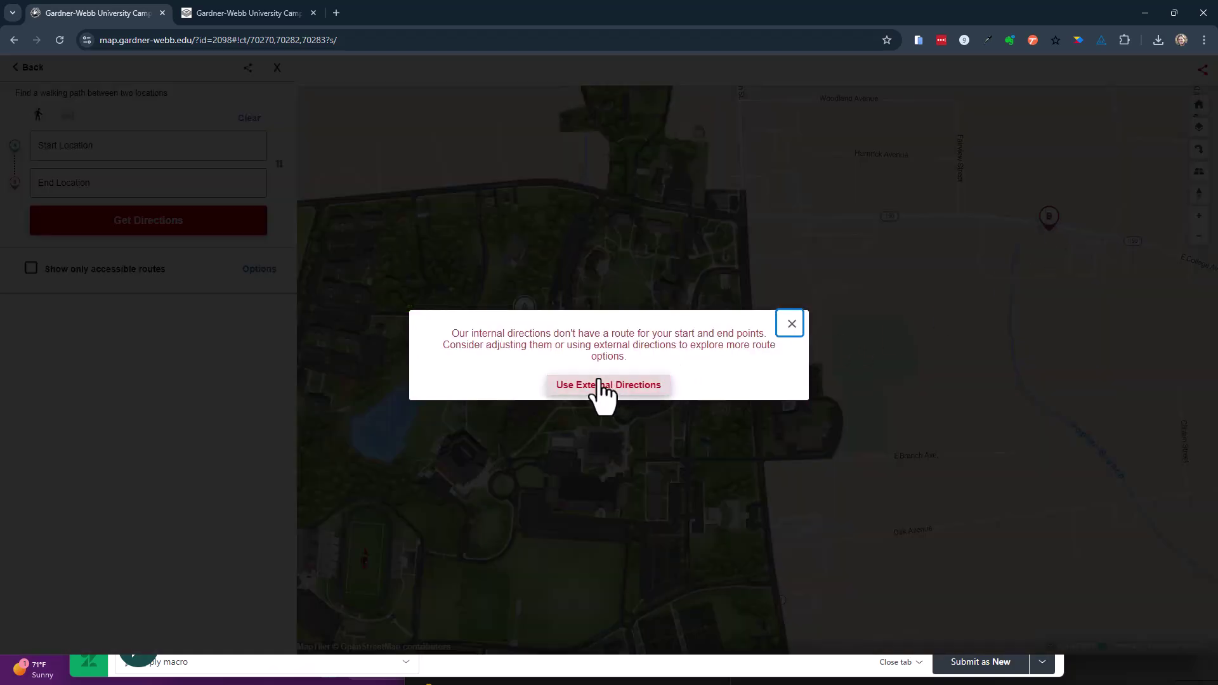
left_click(646, 387)
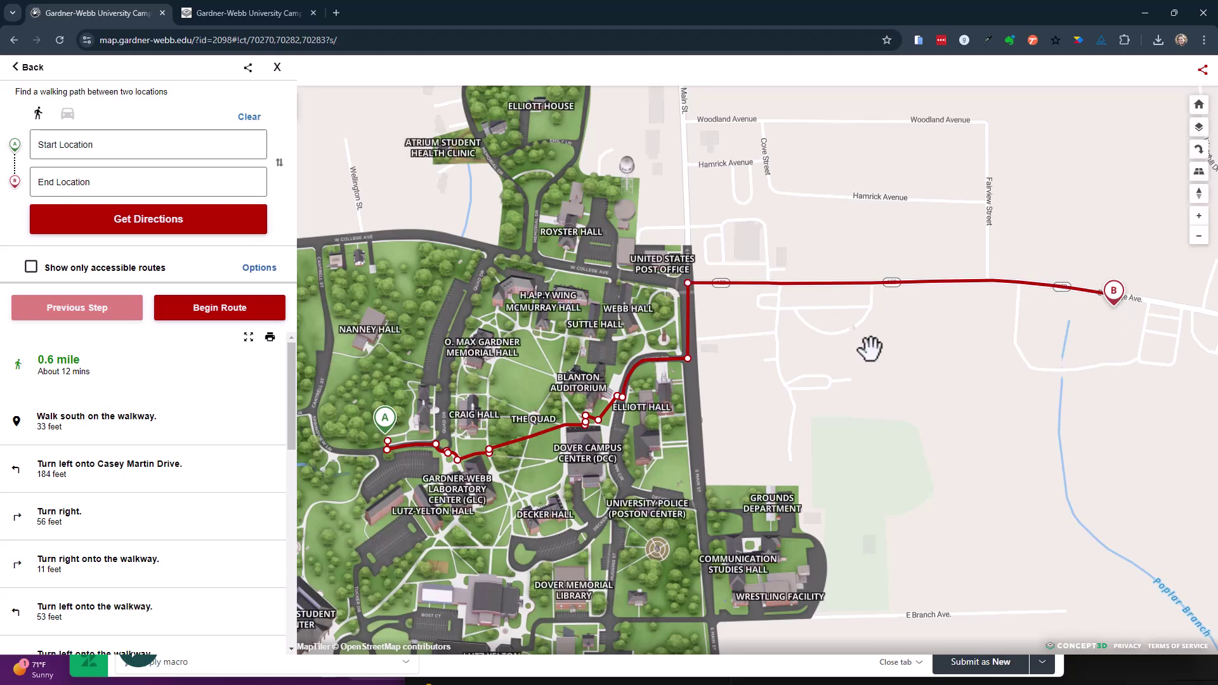
Move pin B further east near Brooks Avenue and dismiss the no-route notice.
scroll(866, 350, "down", 5)
scroll(164, 403, "down", 10)
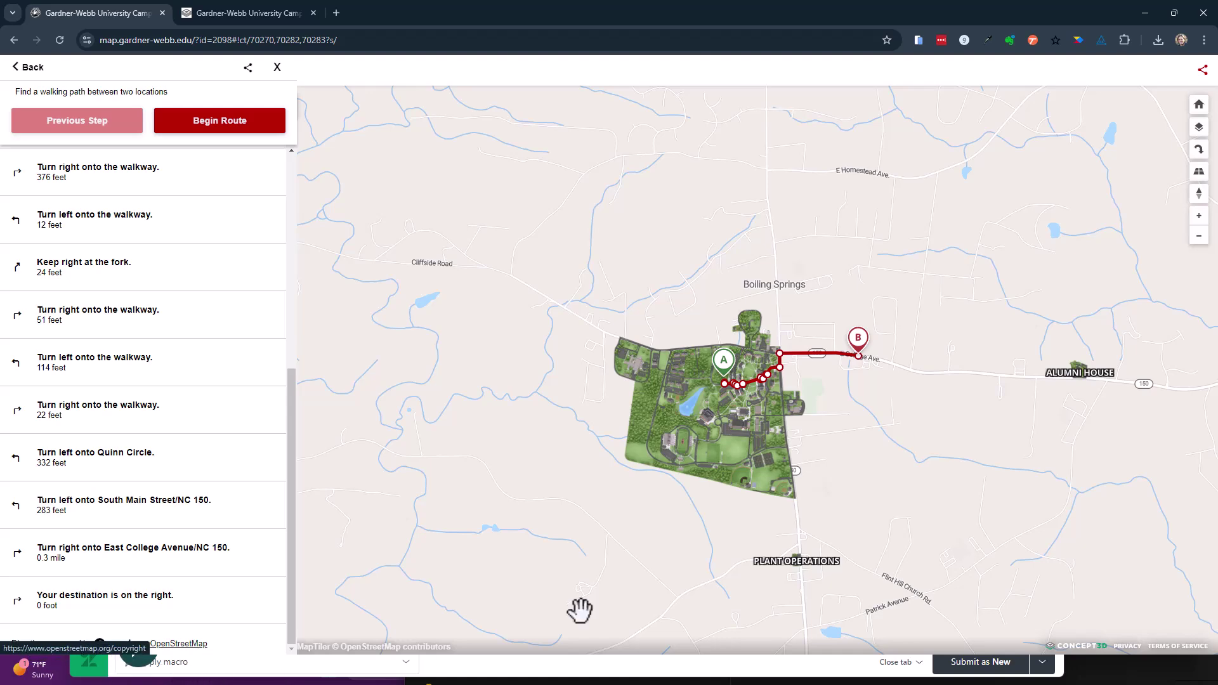
left_click_drag(857, 356, 1065, 293)
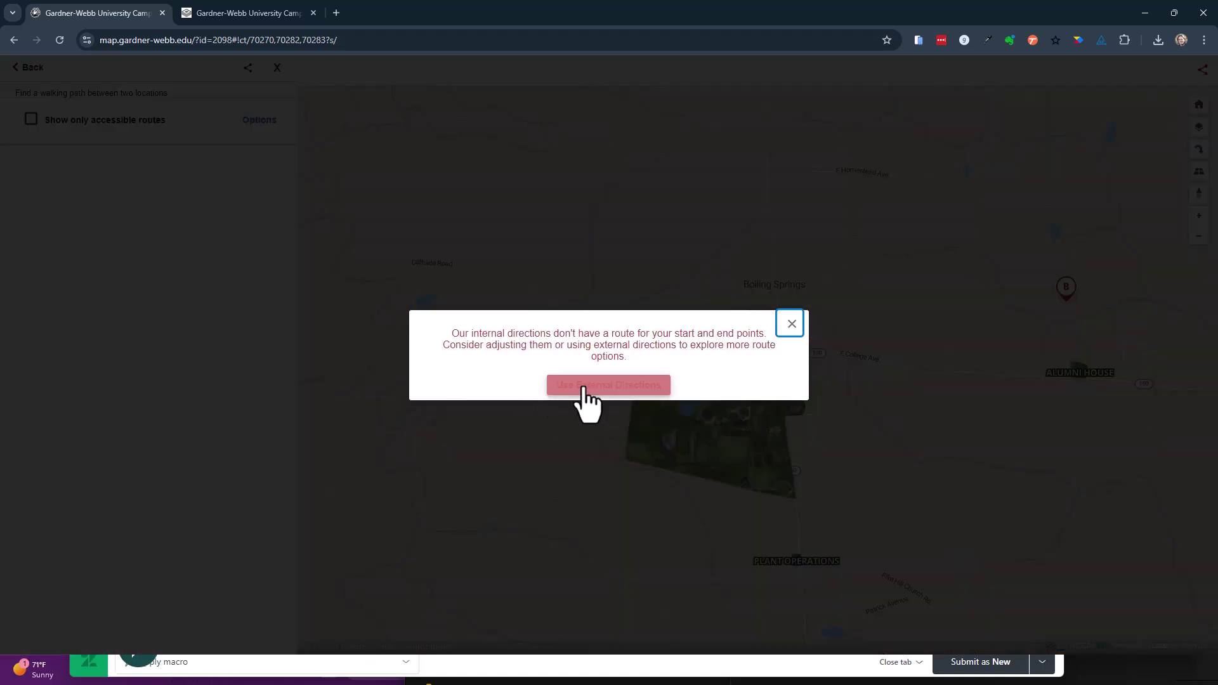
left_click(585, 384)
left_click_drag(1195, 311, 1135, 284)
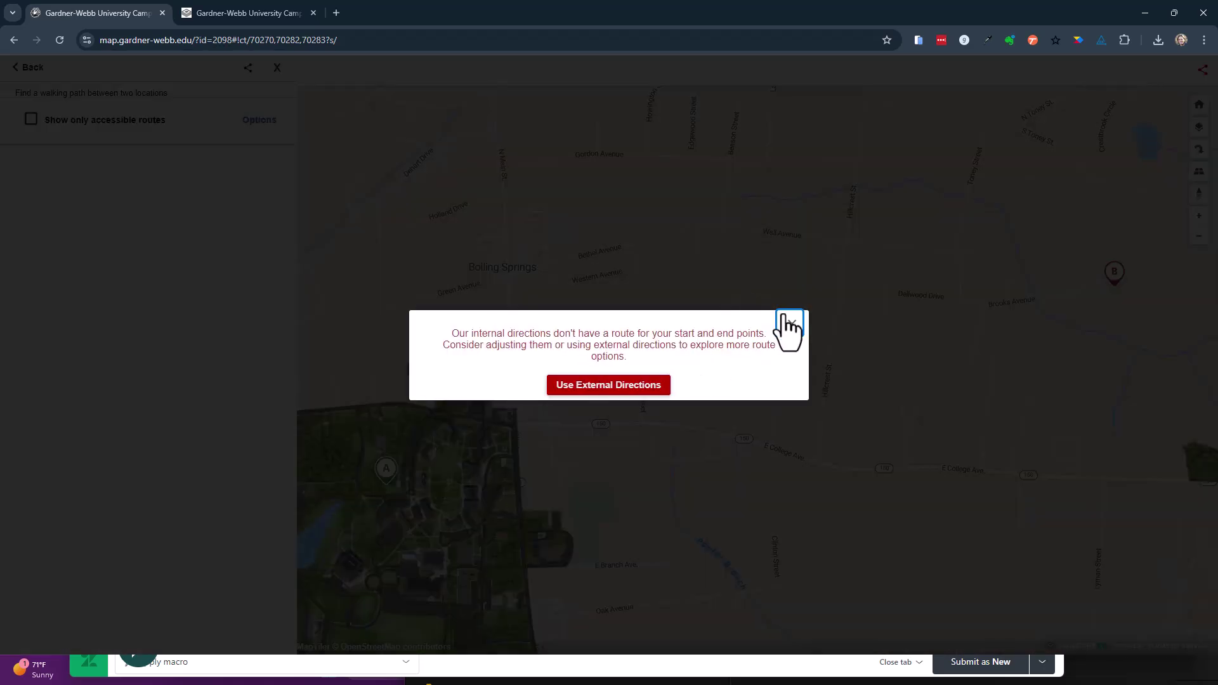
left_click(791, 323)
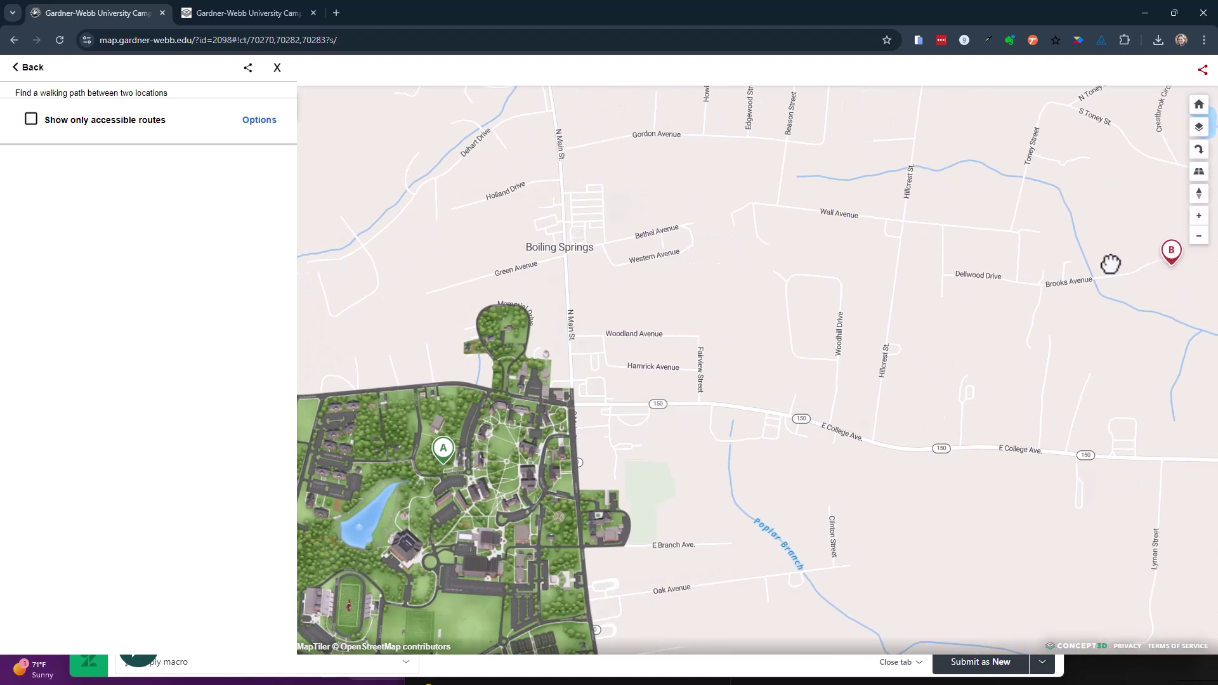
Drag pin B just north of campus and pin A onto W College Ave by Stadium Dr, giving a 0.3-mile route.
left_click_drag(1007, 288, 472, 378)
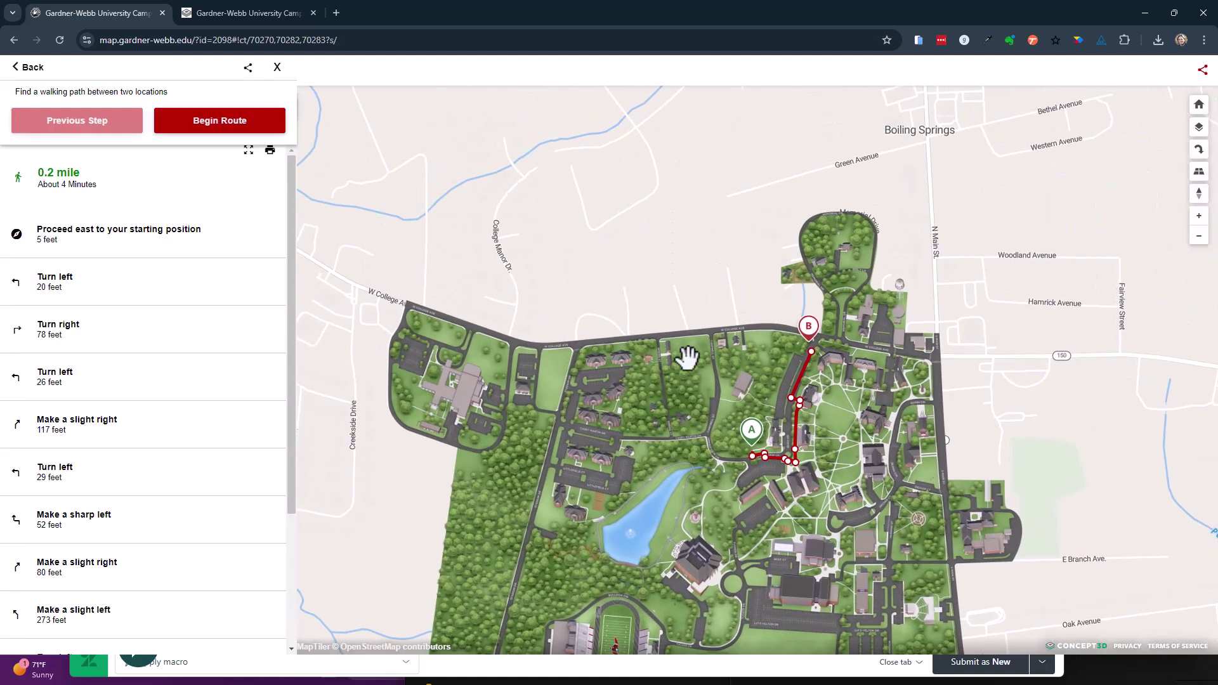
left_click_drag(750, 439, 608, 352)
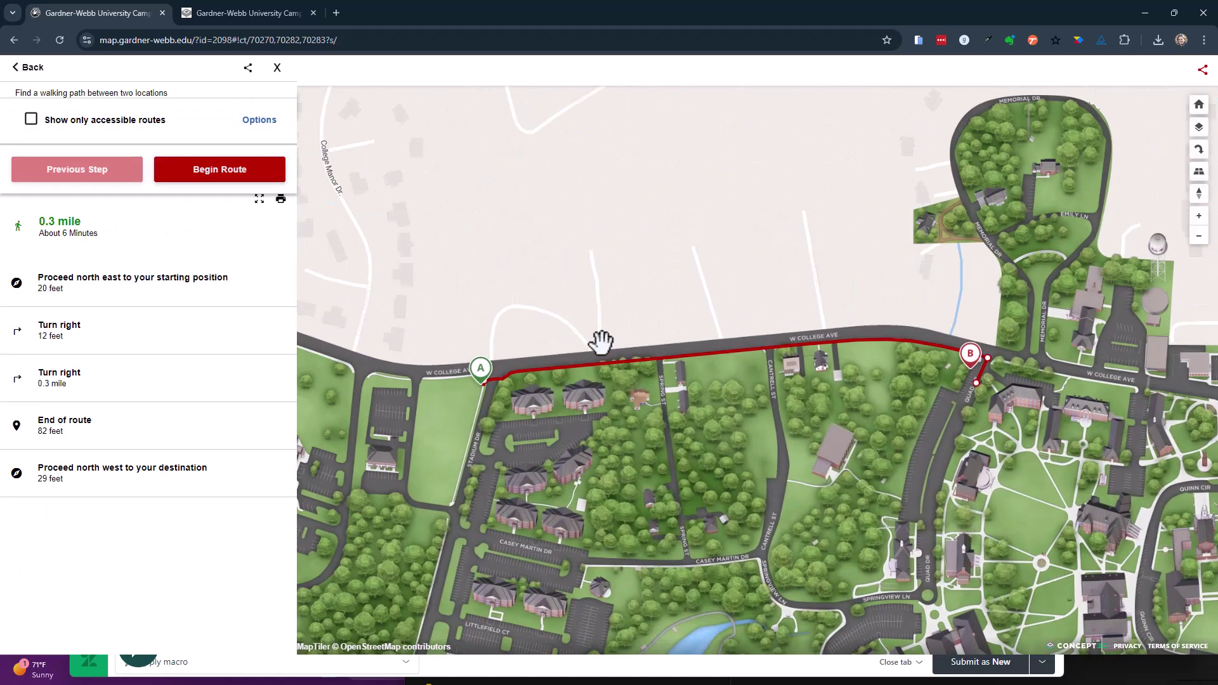
scroll(440, 356, "up", 5)
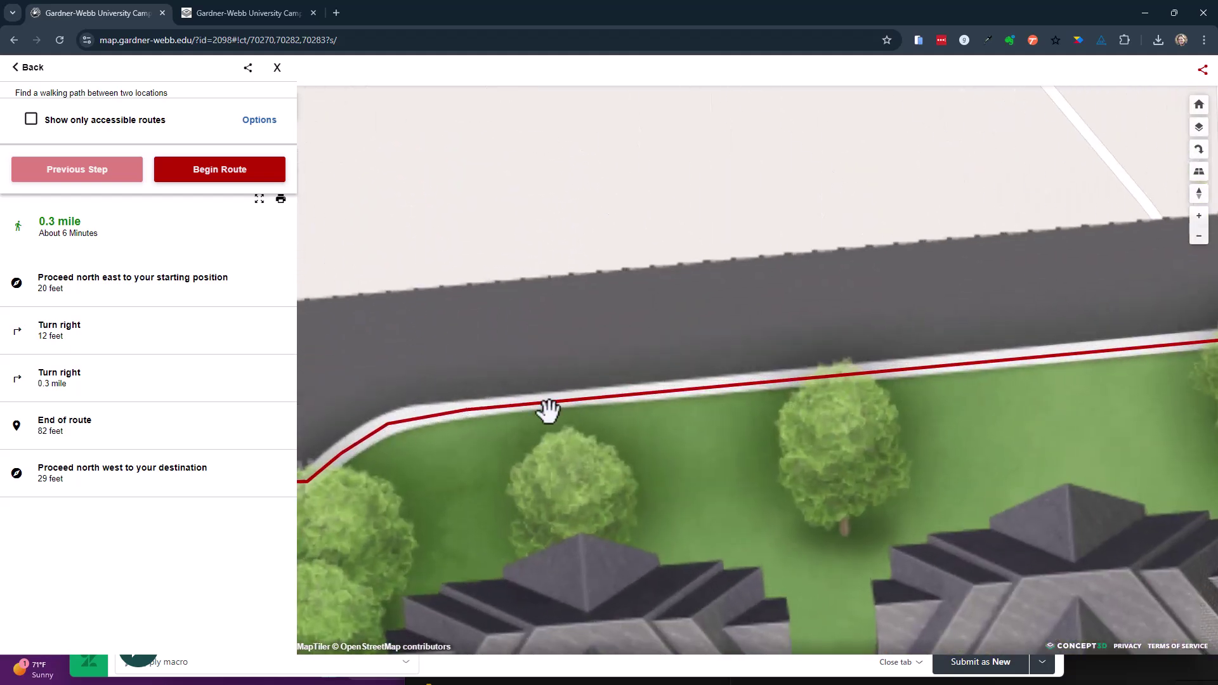
scroll(628, 400, "down", 5)
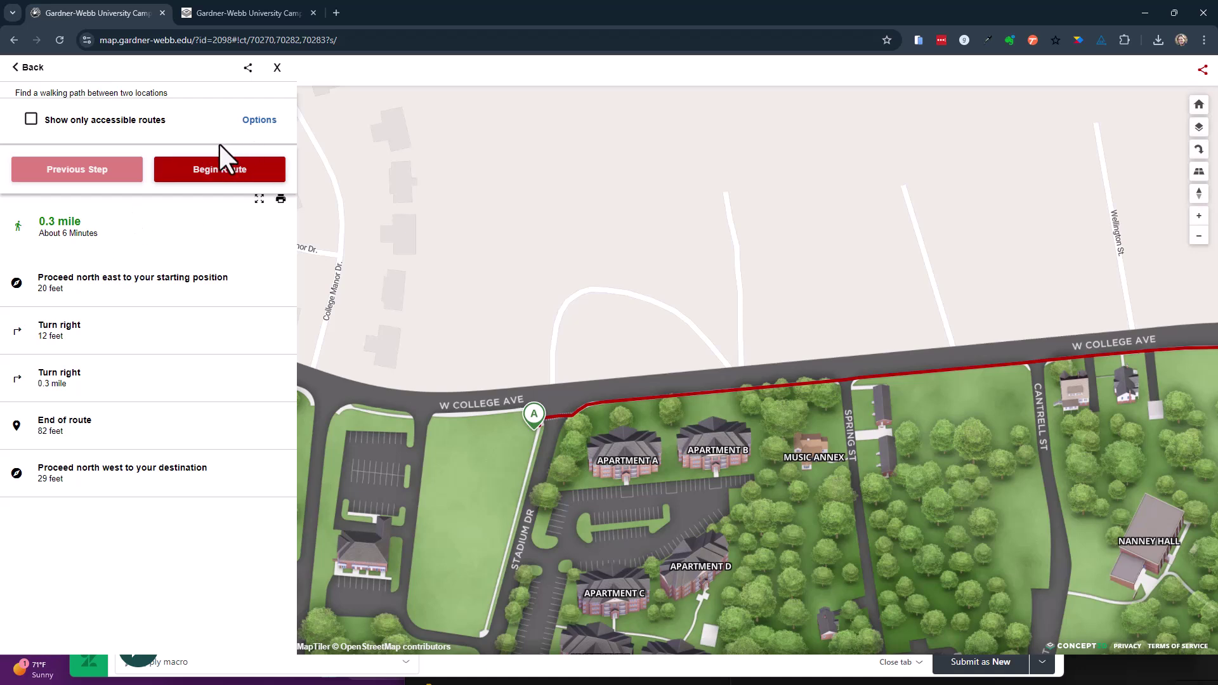
Set up Car-mode directions with pins along W College Ave for a 0.1-mile drive.
left_click(28, 67)
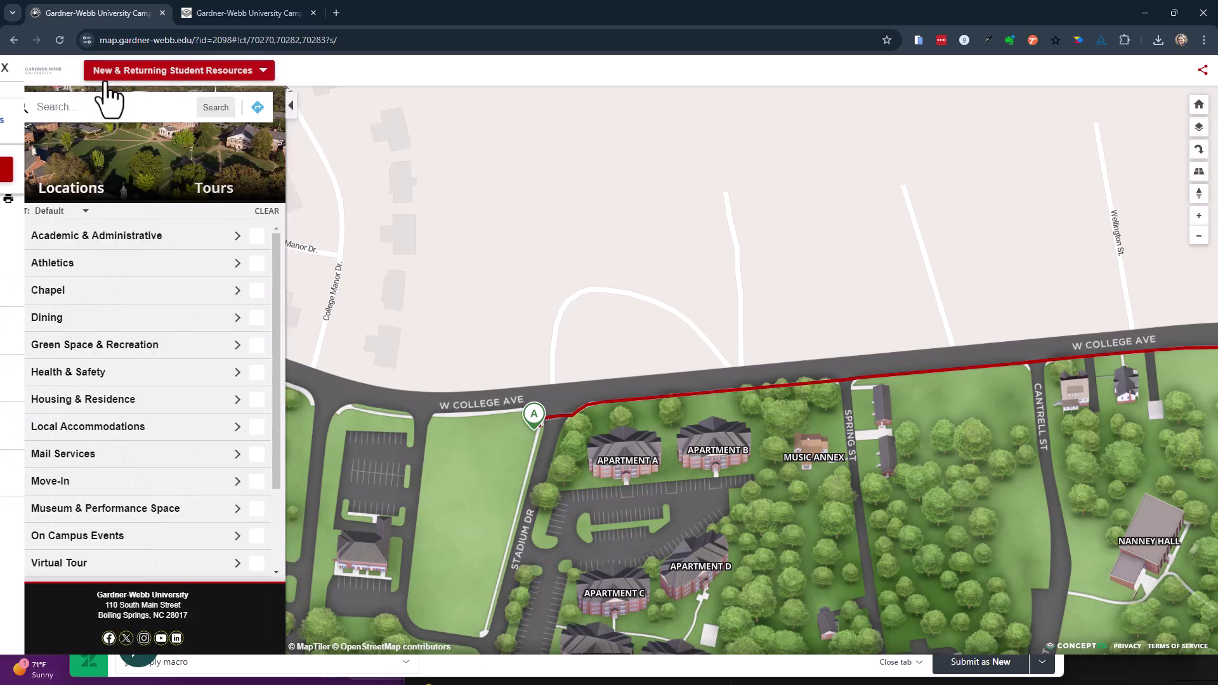
left_click(253, 111)
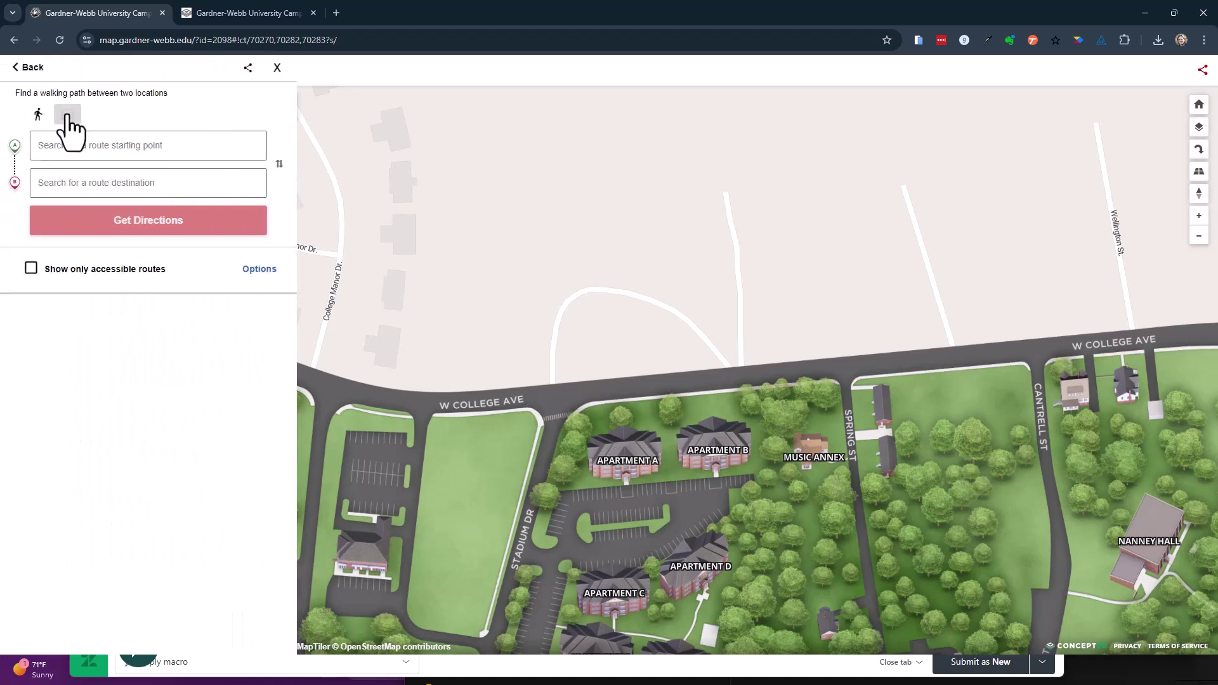
left_click(67, 115)
left_click(84, 146)
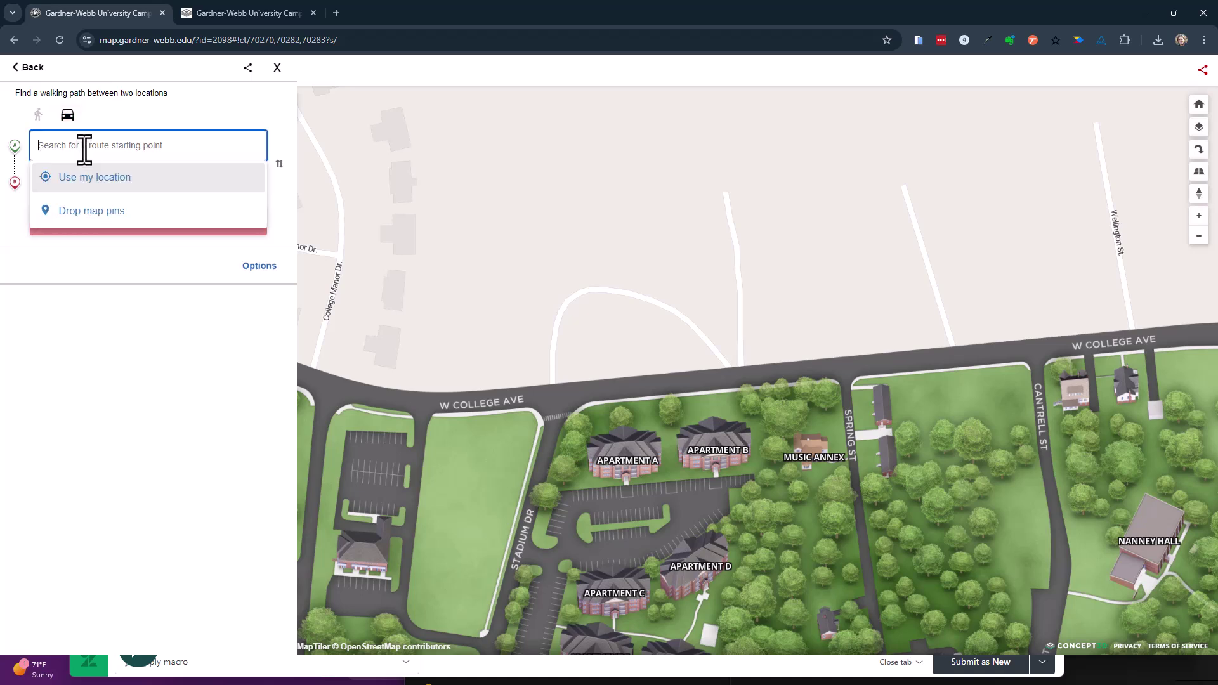
left_click(131, 207)
left_click_drag(836, 350, 992, 344)
left_click_drag(675, 349, 550, 393)
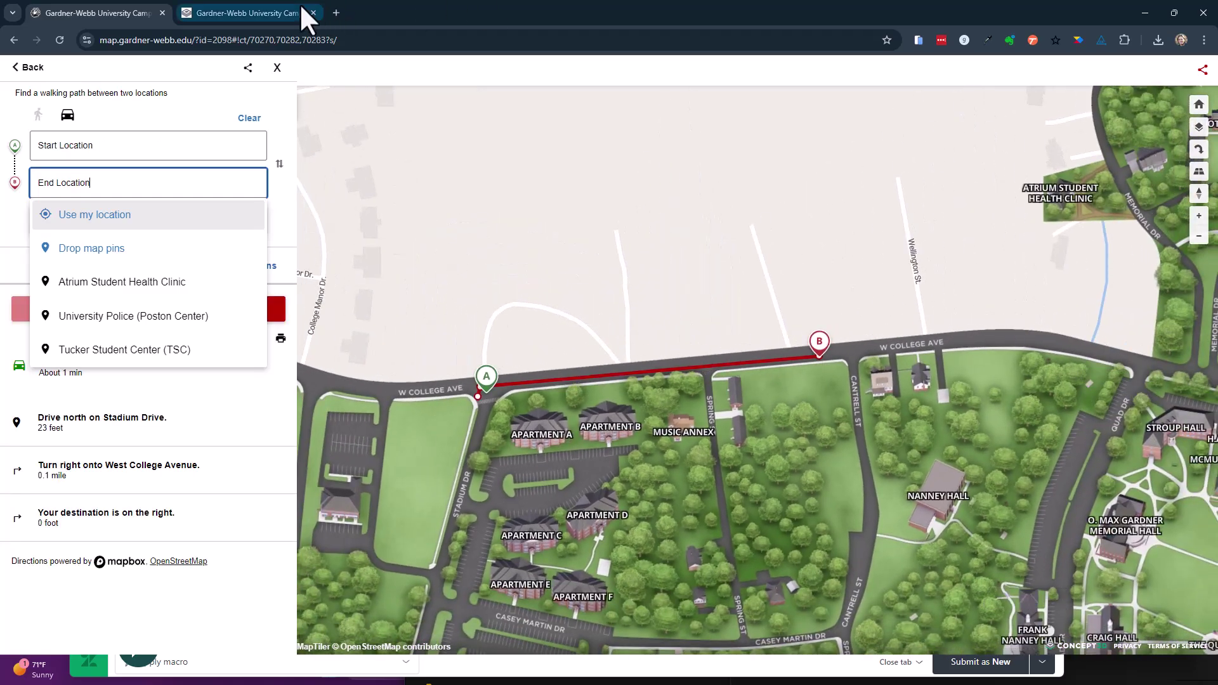
Pan the CMS Route Builder to the W College Ave–Stadium Dr area, comparing with the driving route.
left_click(261, 5)
left_click_drag(590, 166, 751, 487)
left_click_drag(571, 190, 635, 317)
left_click(91, 14)
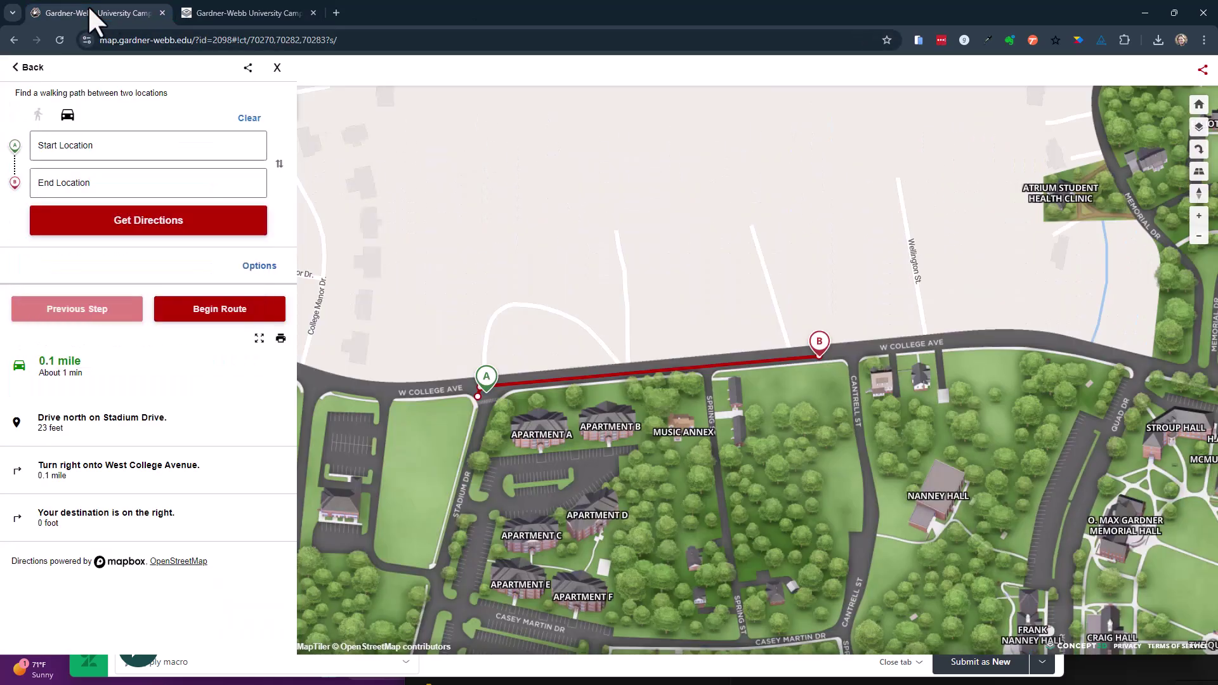
left_click(272, 2)
Pan to Stadium Dr and the apartments, then box-select that area to show its paths and nodes.
left_click_drag(384, 334, 886, 332)
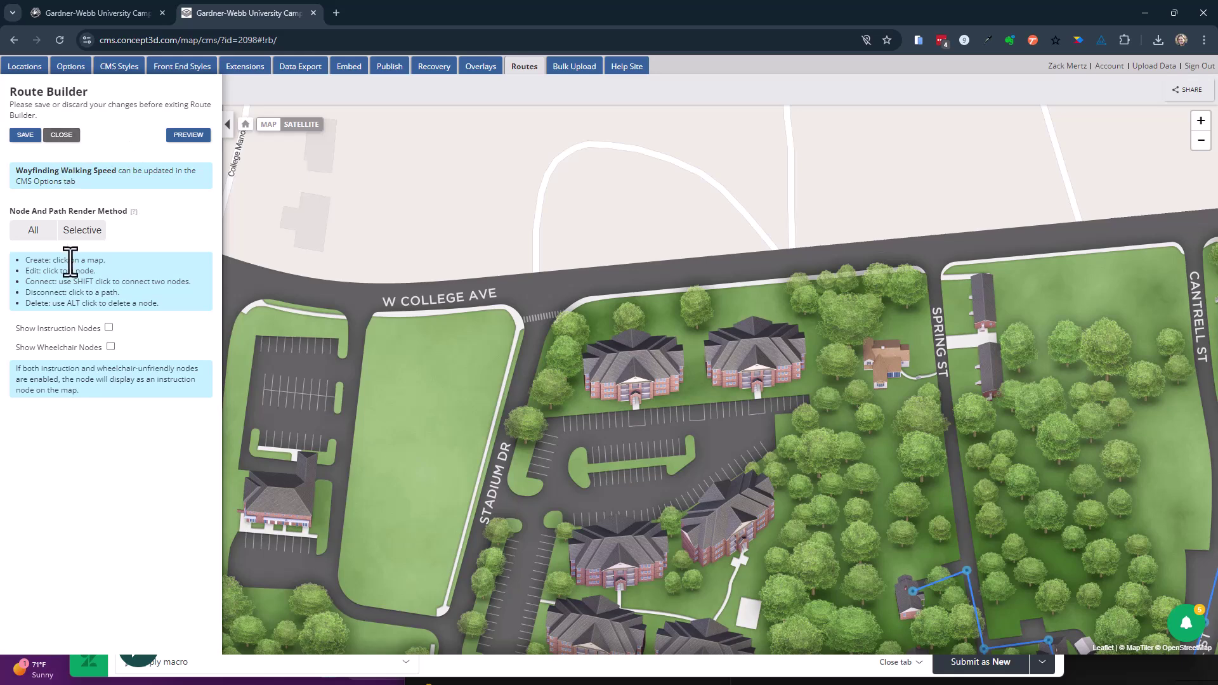
left_click(82, 230)
left_click_drag(365, 161, 1170, 571)
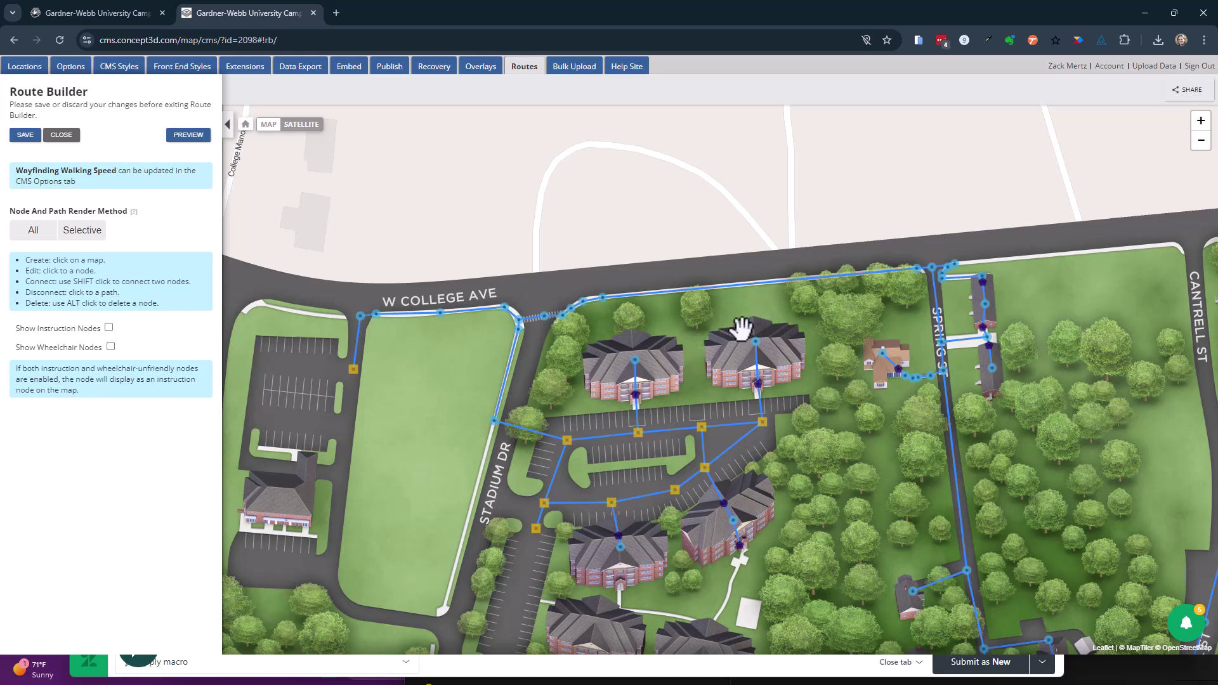
Switch to Walk mode and move the pins to Casey Martin Dr, Apartment B and Frank Nanney Hall.
left_click(112, 10)
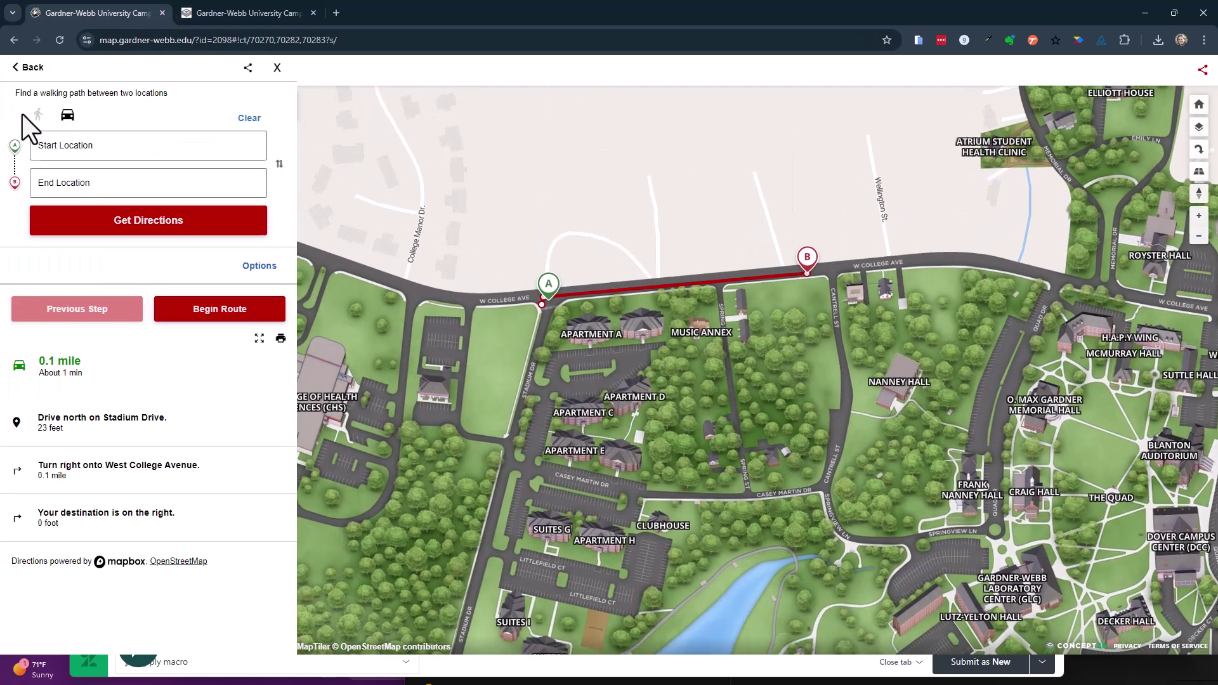
left_click(39, 114)
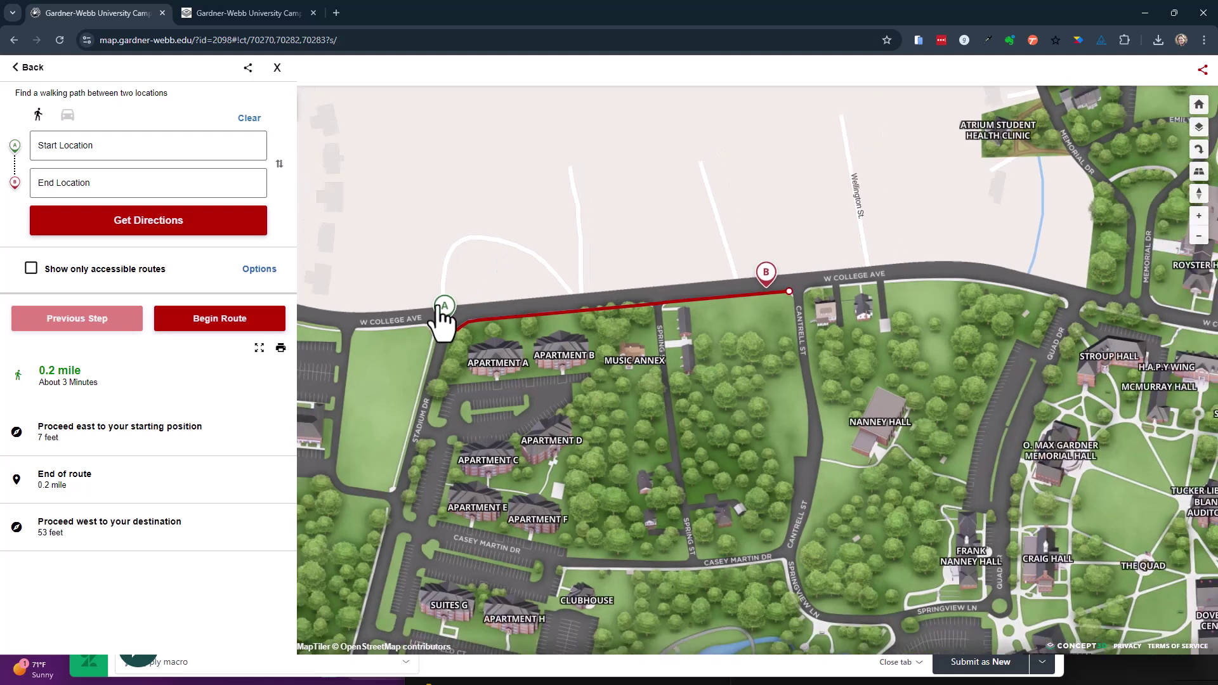
mouse_move(443, 315)
left_mouse_down()
mouse_move(604, 352)
mouse_move(770, 508)
mouse_move(784, 549)
left_mouse_up()
left_click_drag(807, 174, 541, 278)
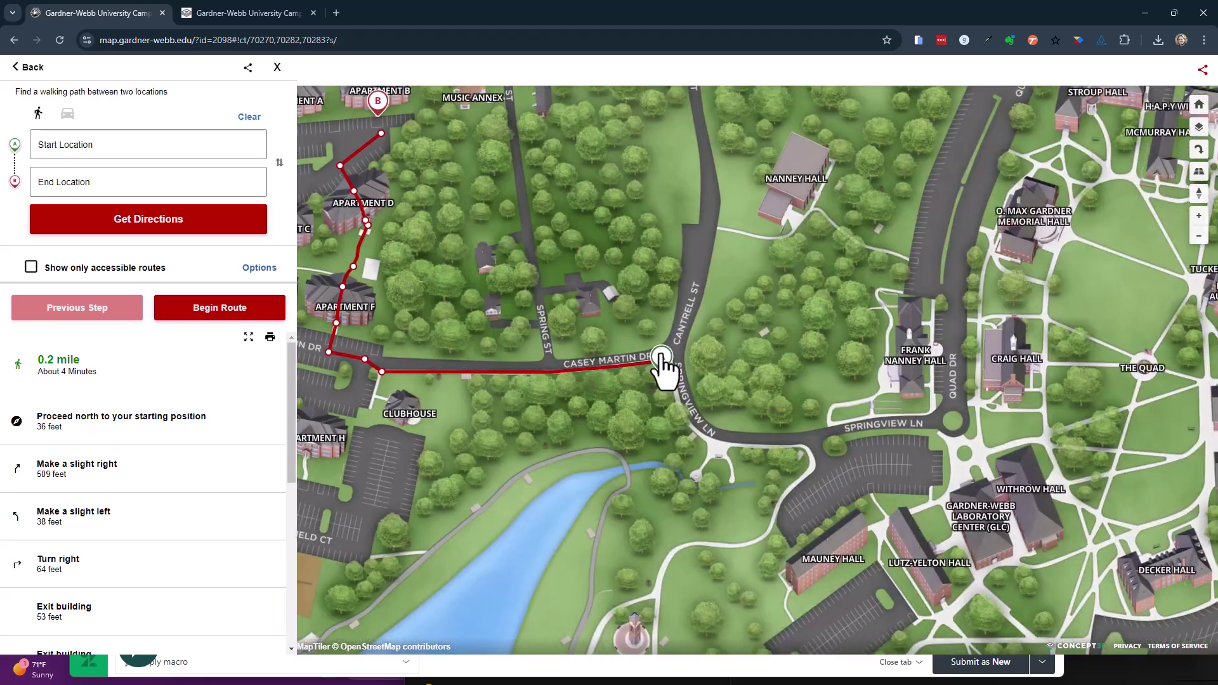
left_click_drag(661, 362, 911, 351)
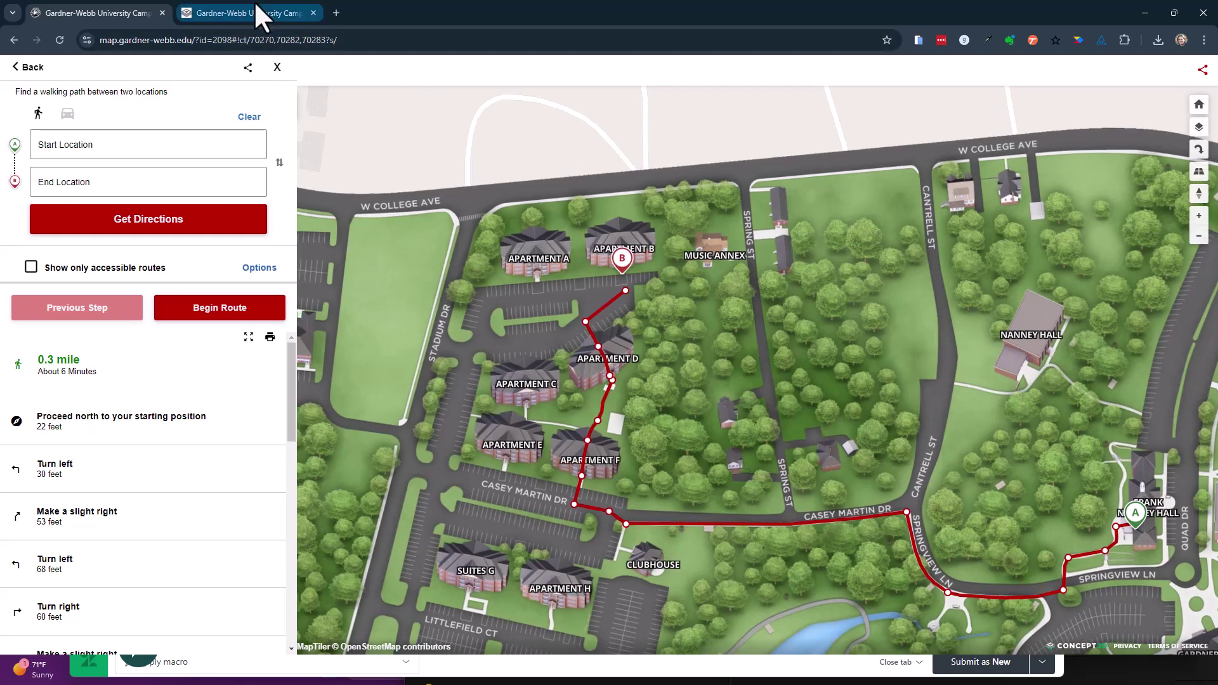
Check Casey Martin Dr in the Route Builder, then drag pin B off campus to the northwest.
left_click(259, 13)
left_click_drag(965, 491, 942, 310)
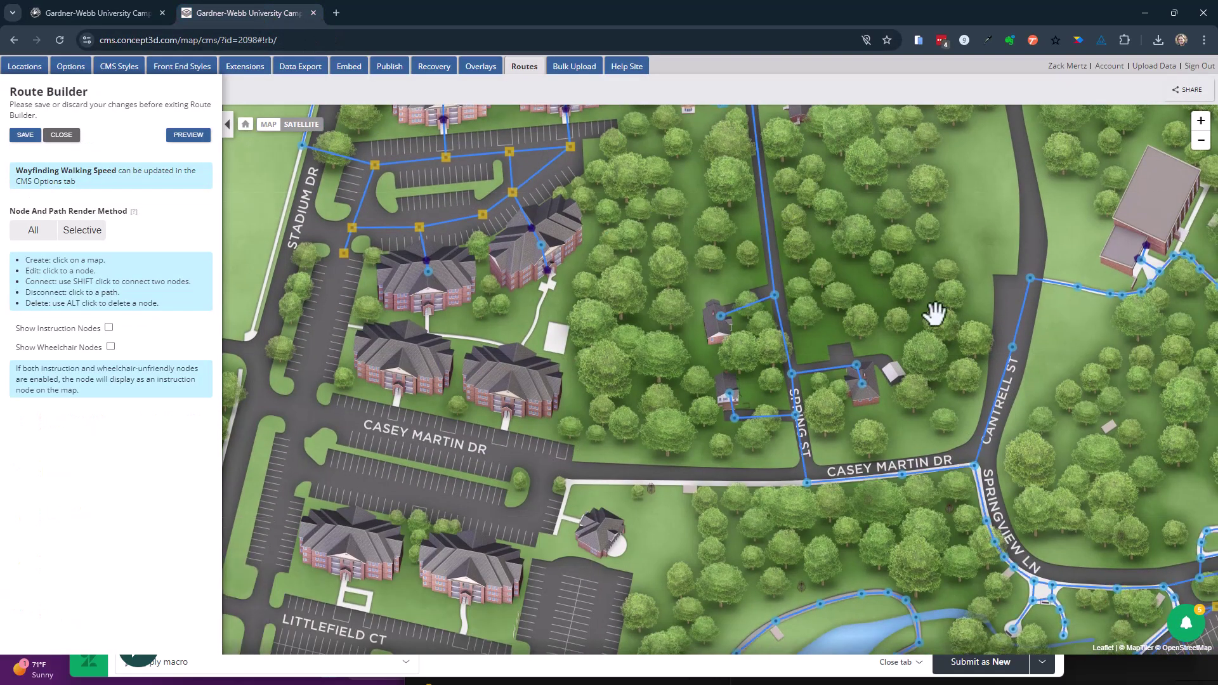
left_click(142, 12)
scroll(802, 463, "down", 5)
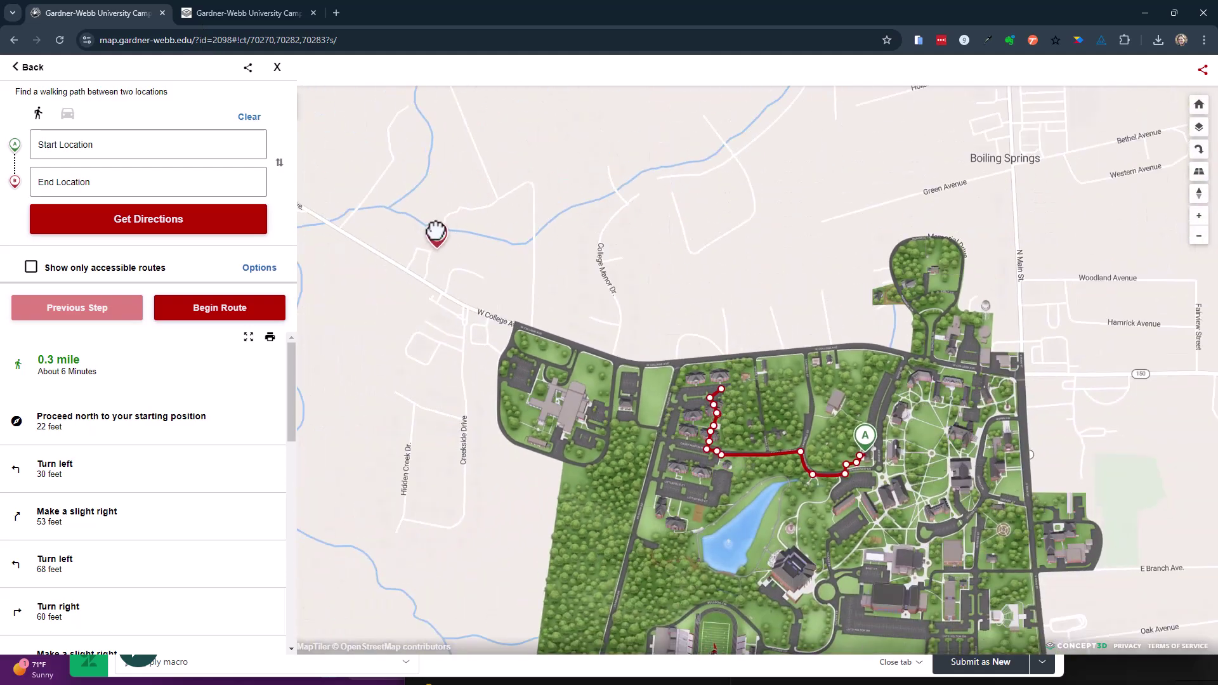
left_click_drag(433, 233, 435, 236)
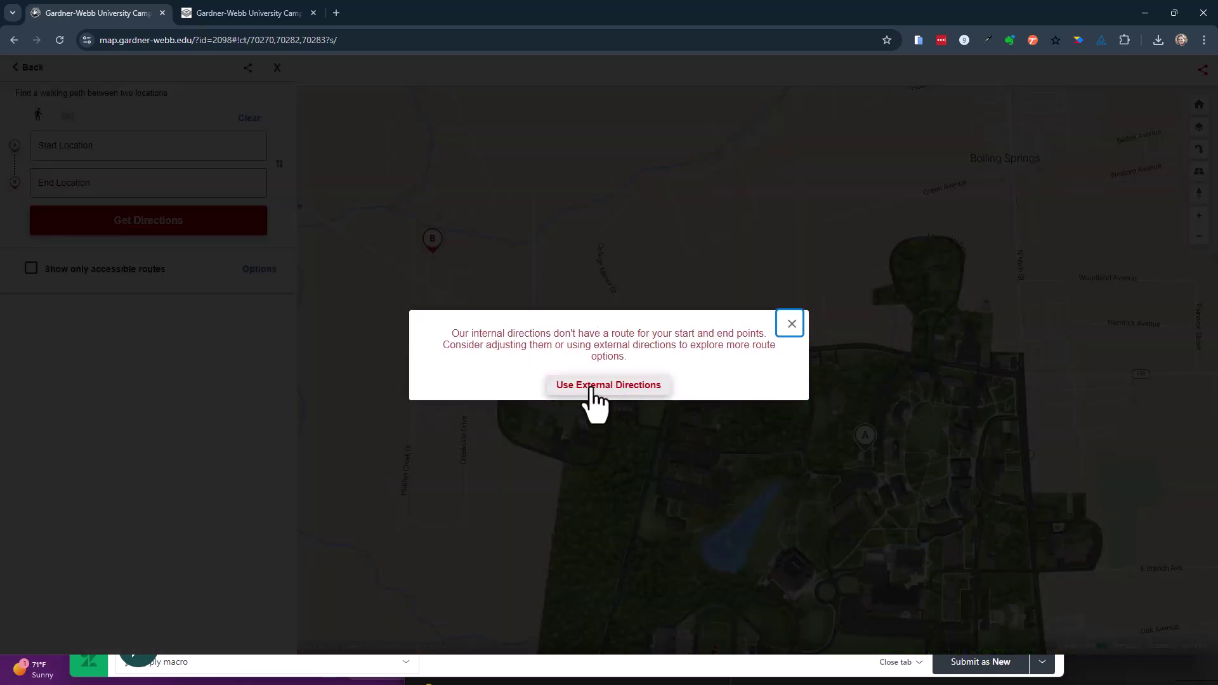
Dismiss the no-route message and move start pin A to The Quad for a 0.8-mile route.
left_click(605, 384)
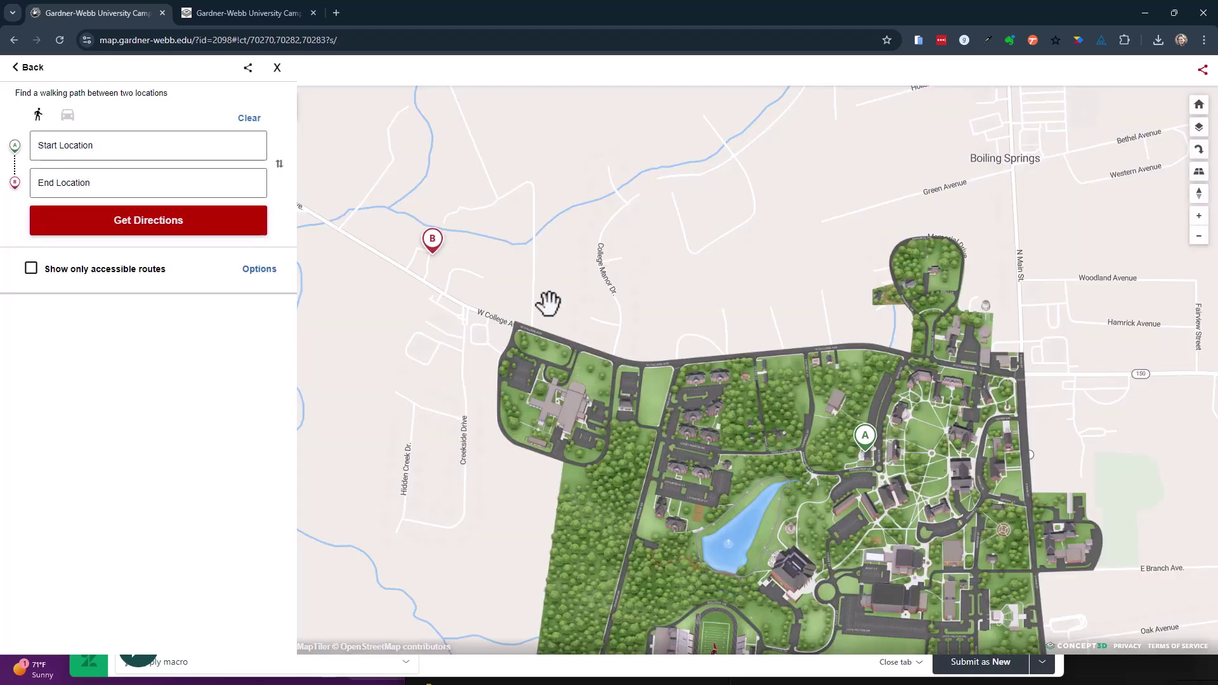
scroll(755, 343, "up", 3)
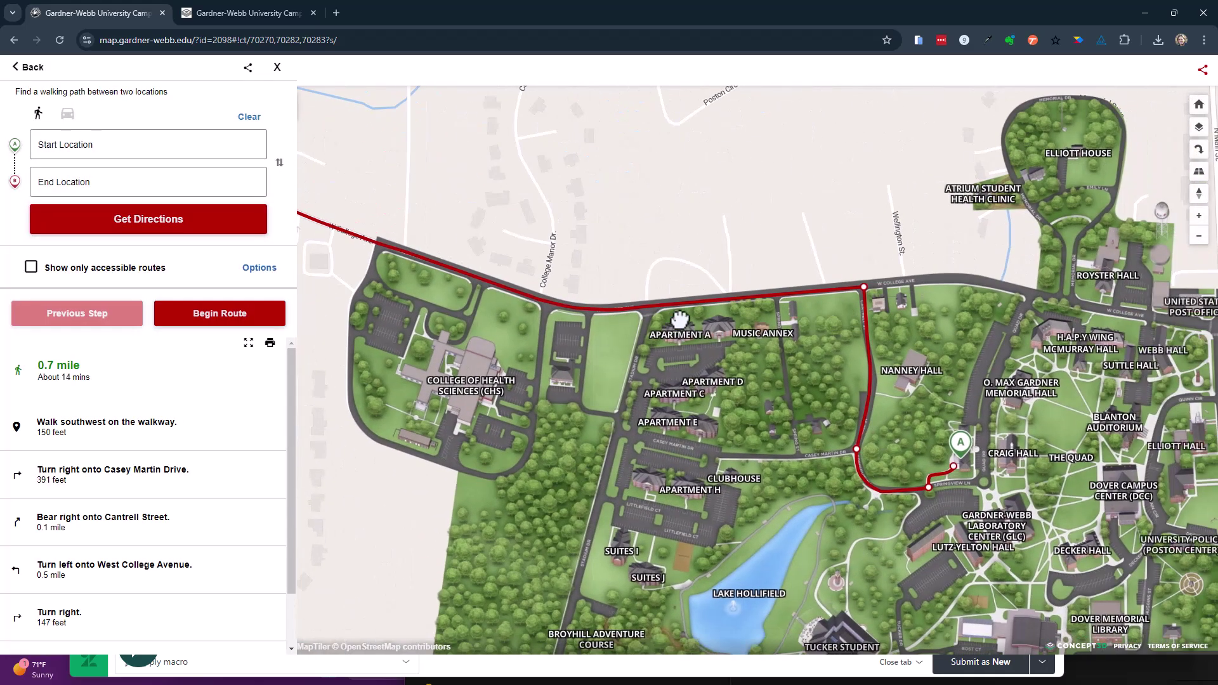
left_click_drag(718, 329, 888, 375)
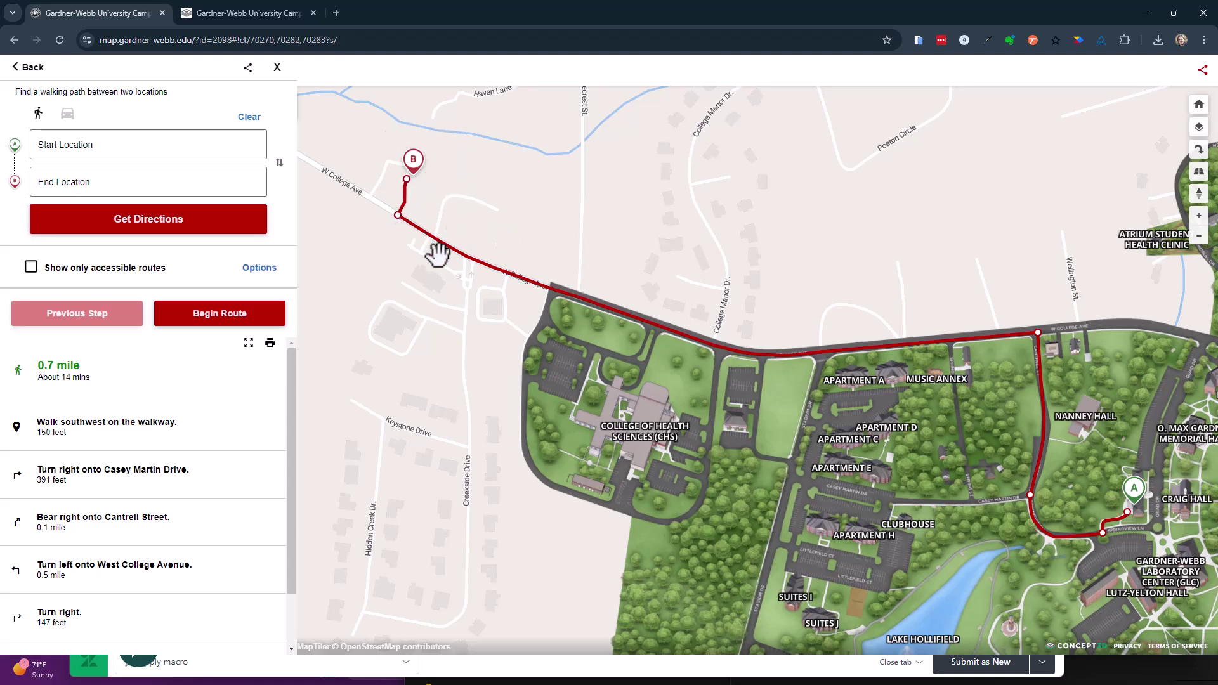
left_click_drag(1028, 339, 924, 318)
scroll(924, 318, "up", 4)
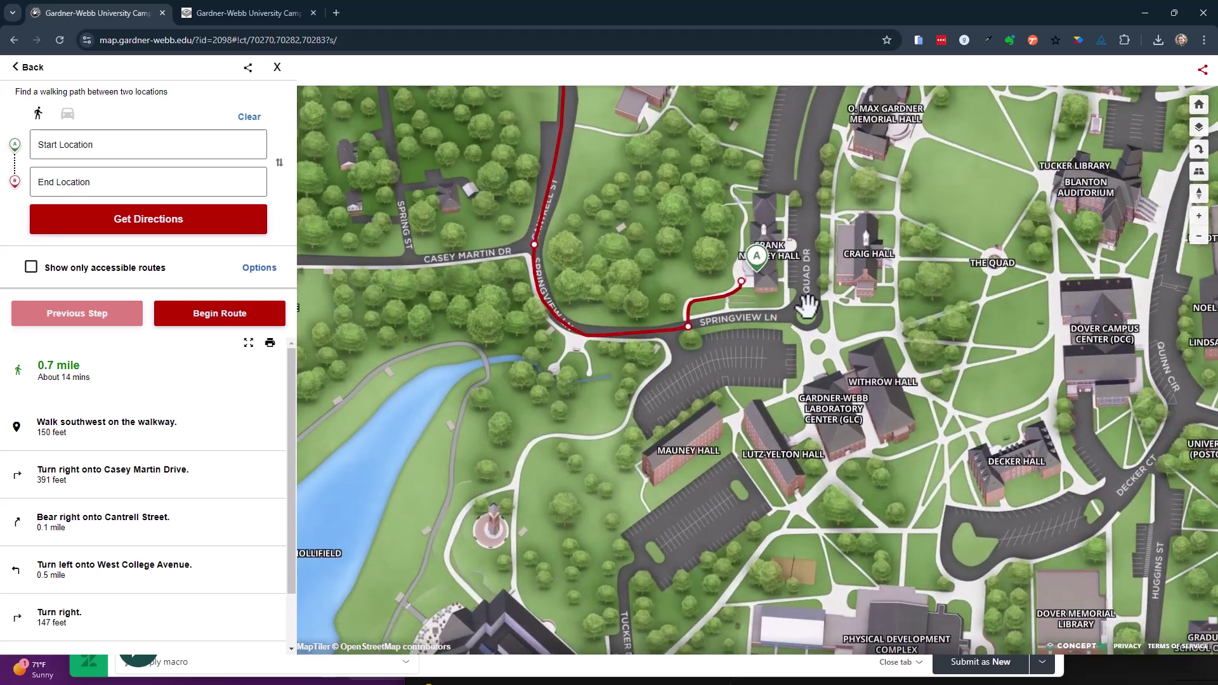
left_click_drag(753, 265, 991, 258)
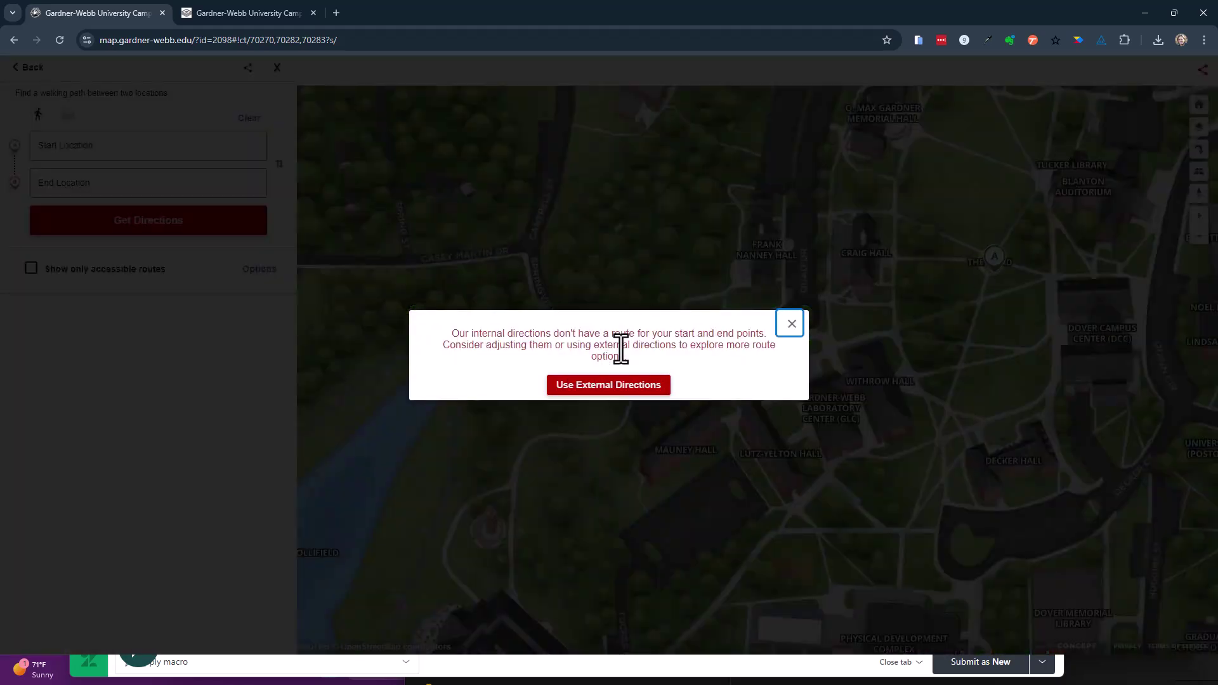
left_click(625, 387)
Zoom in on the route's corner at the Quad Dr parking lot.
scroll(935, 387, "up", 5)
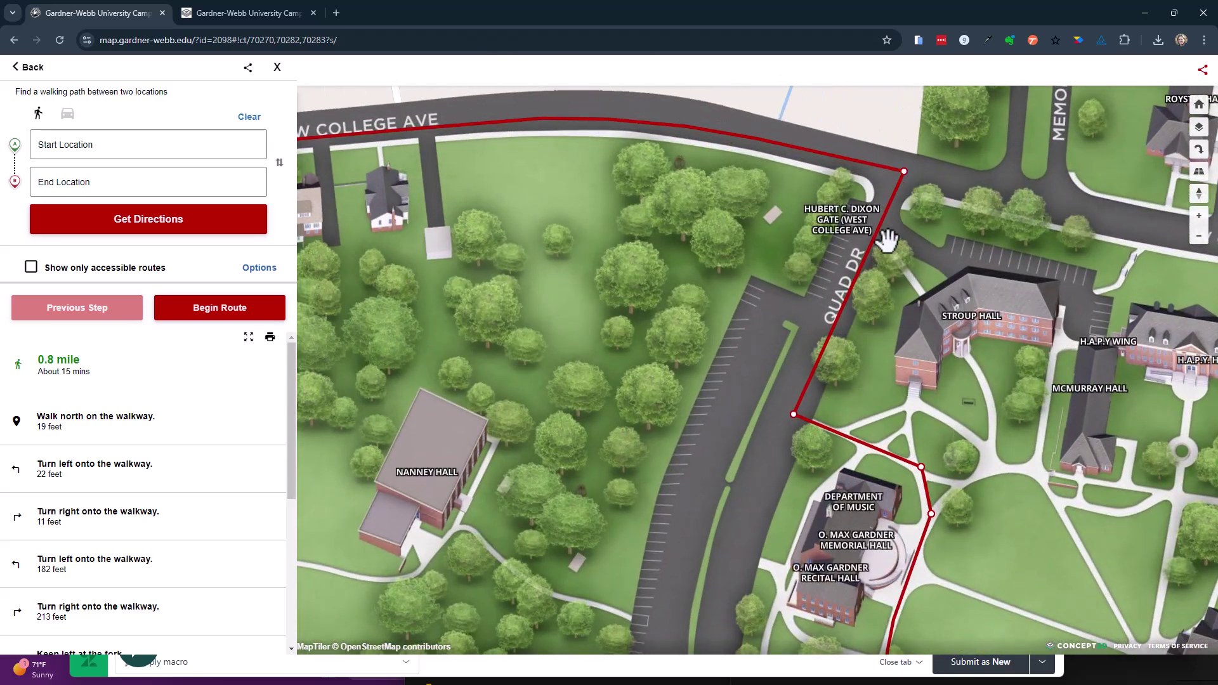
scroll(807, 398, "up", 5)
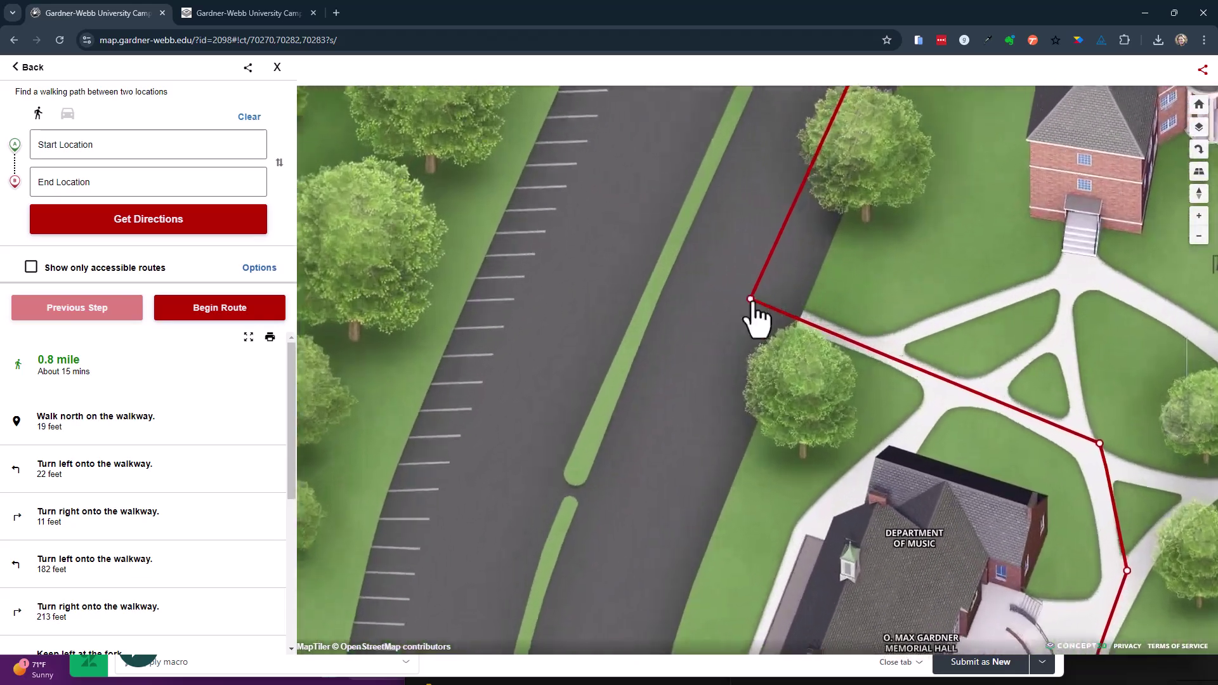
scroll(825, 320, "down", 3)
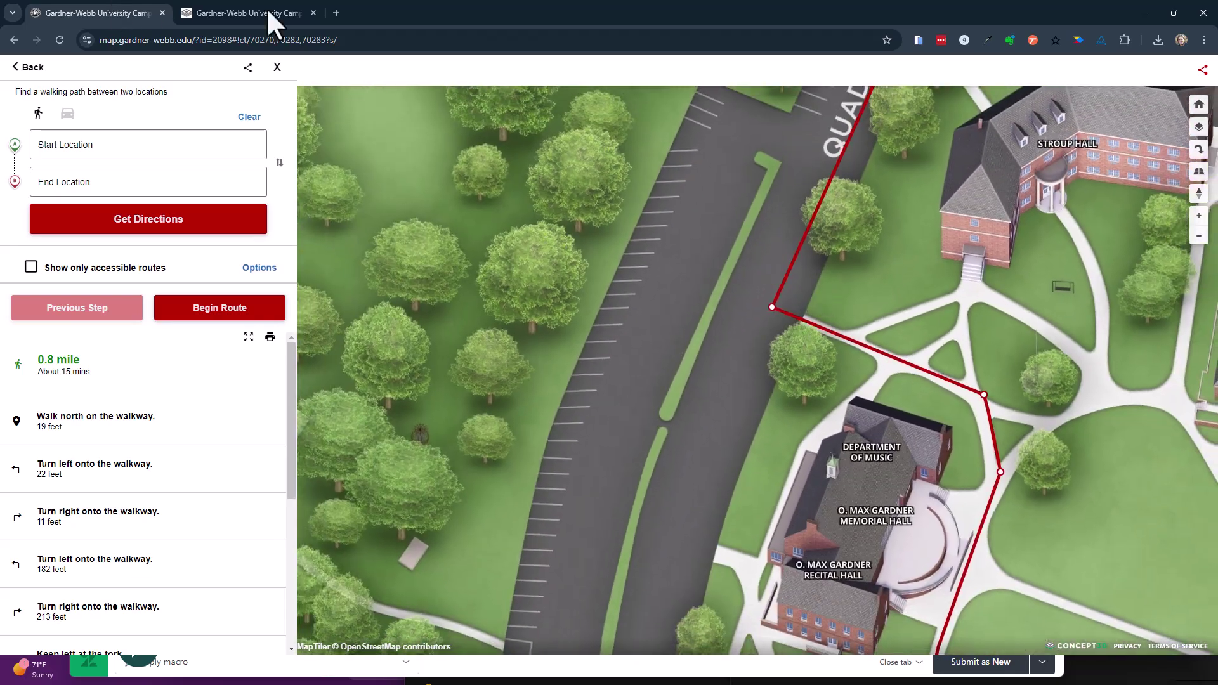
left_click(249, 14)
left_click_drag(901, 240, 375, 394)
left_click_drag(802, 331, 557, 264)
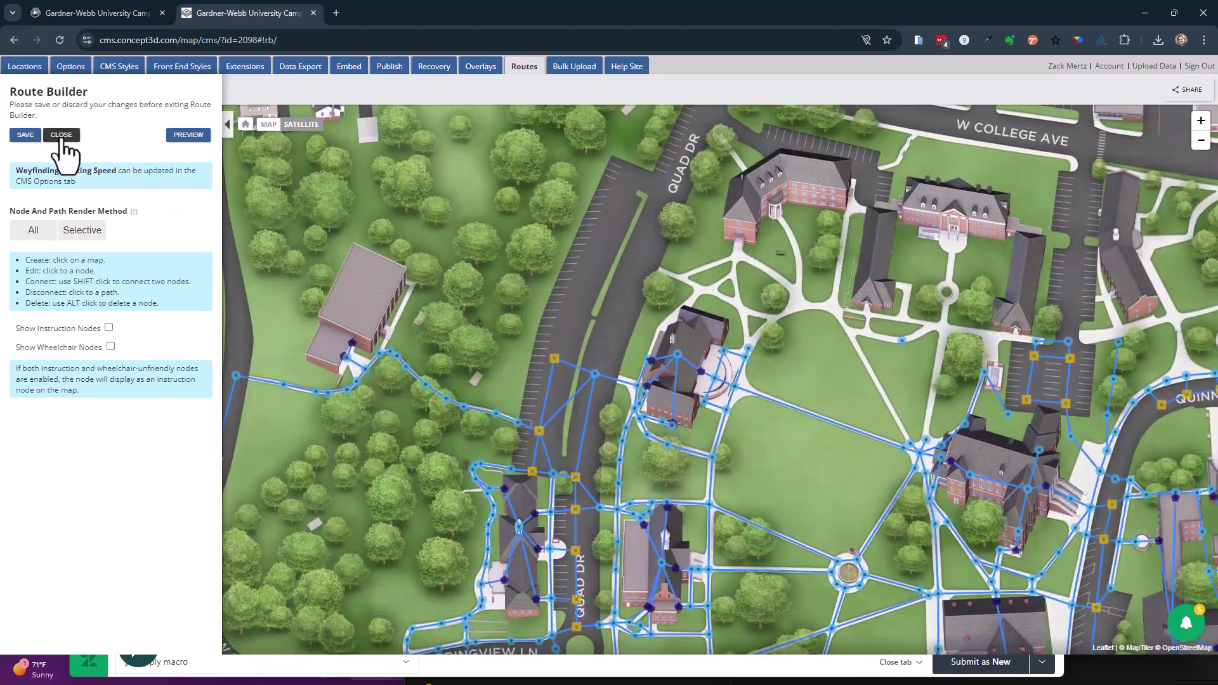
left_click(61, 135)
left_click(515, 64)
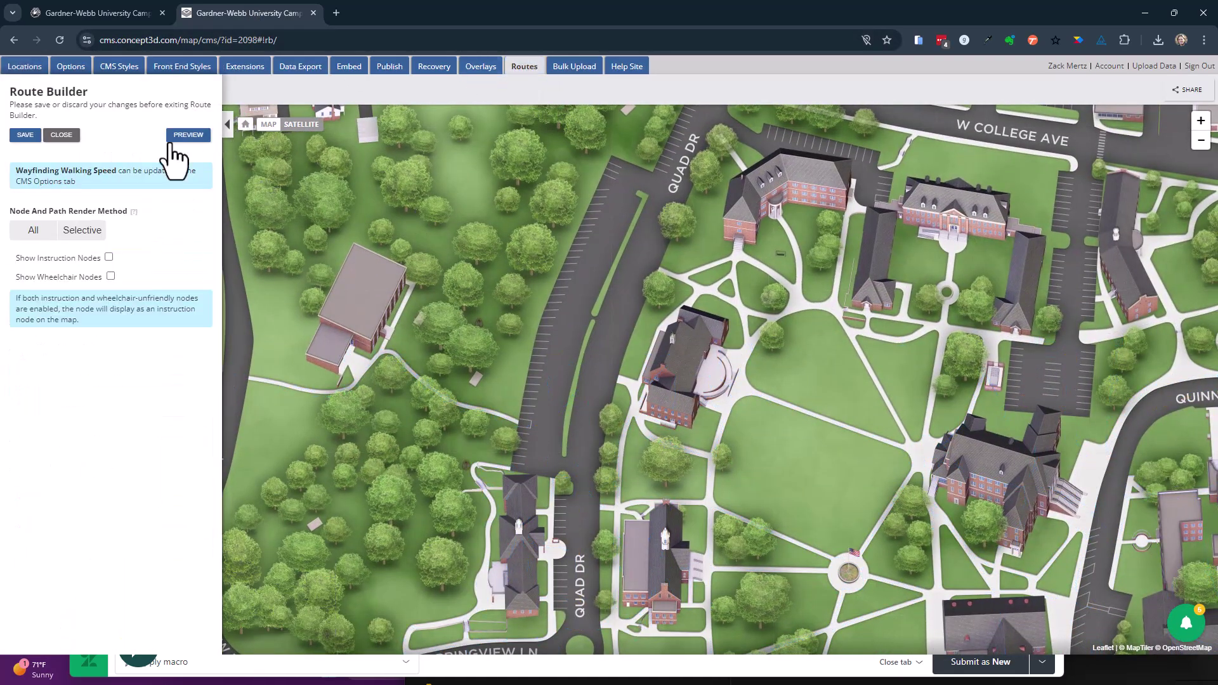
left_click(65, 232)
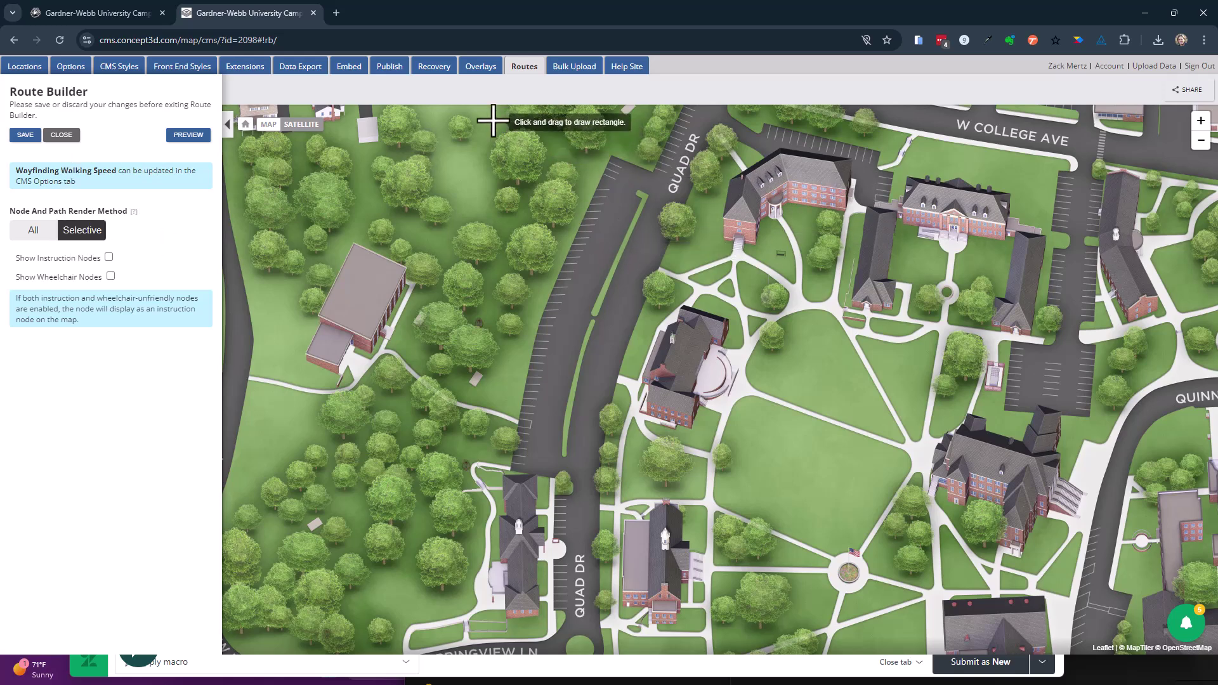
mouse_move(455, 117)
left_mouse_down()
mouse_move(524, 155)
mouse_move(932, 501)
left_mouse_up()
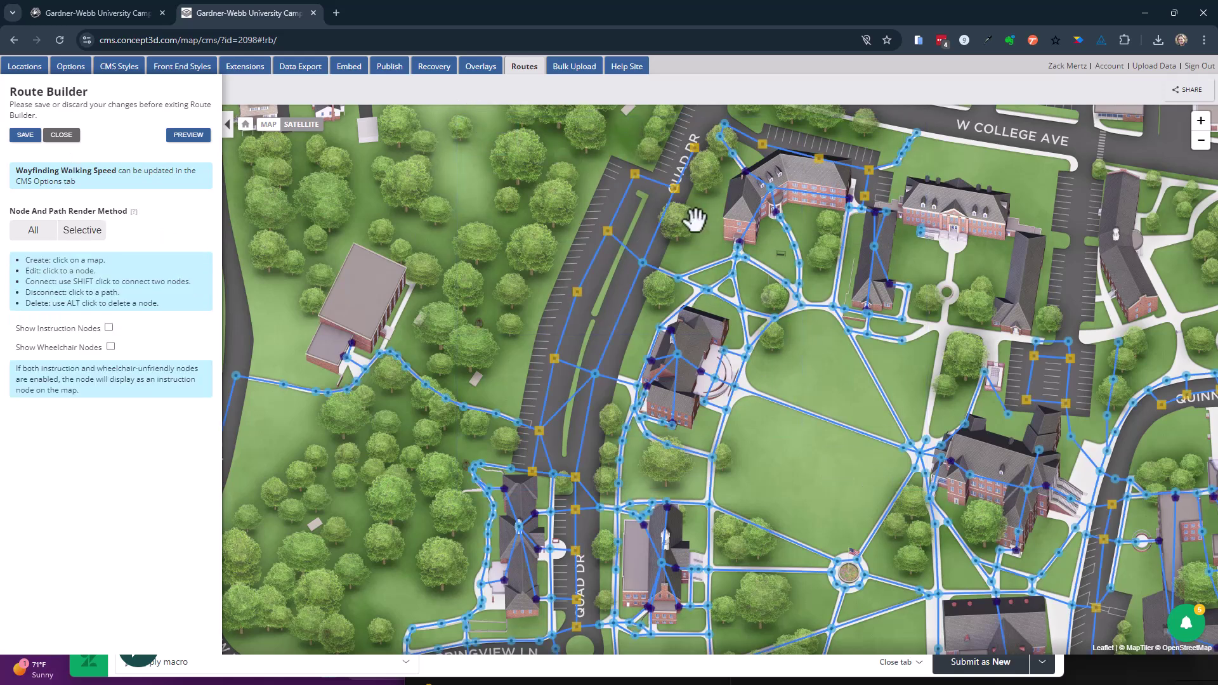
scroll(694, 219, "up", 2)
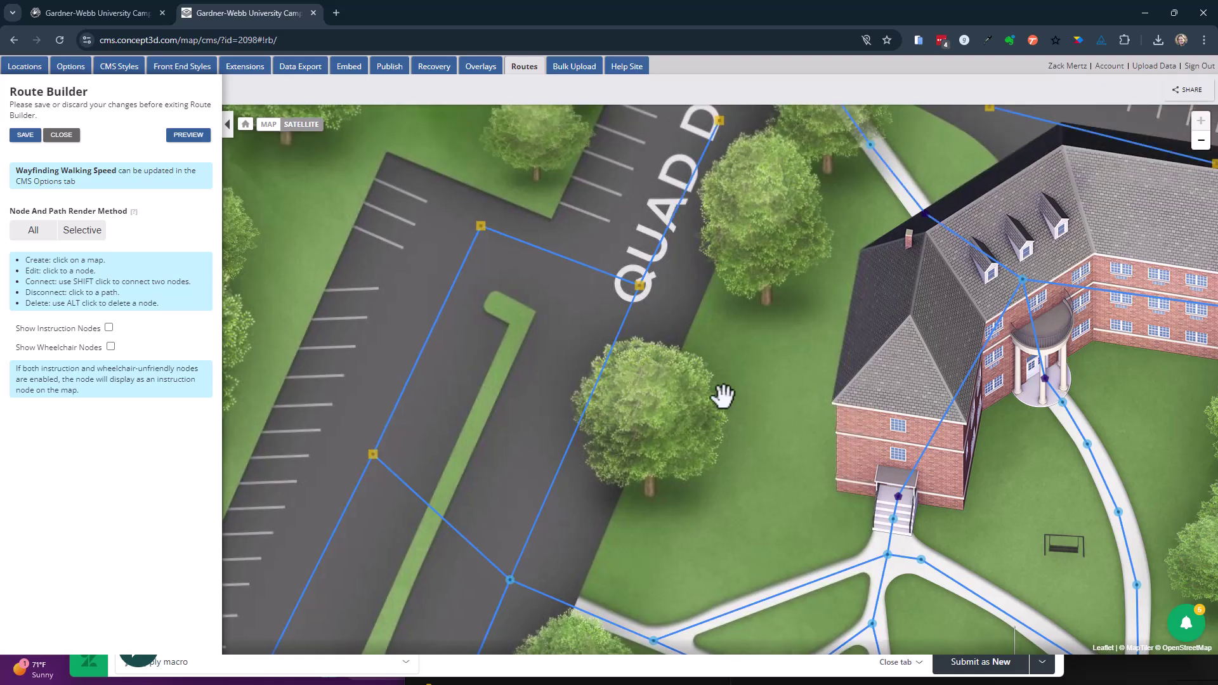
scroll(724, 397, "down", 1)
left_click_drag(713, 385, 715, 358)
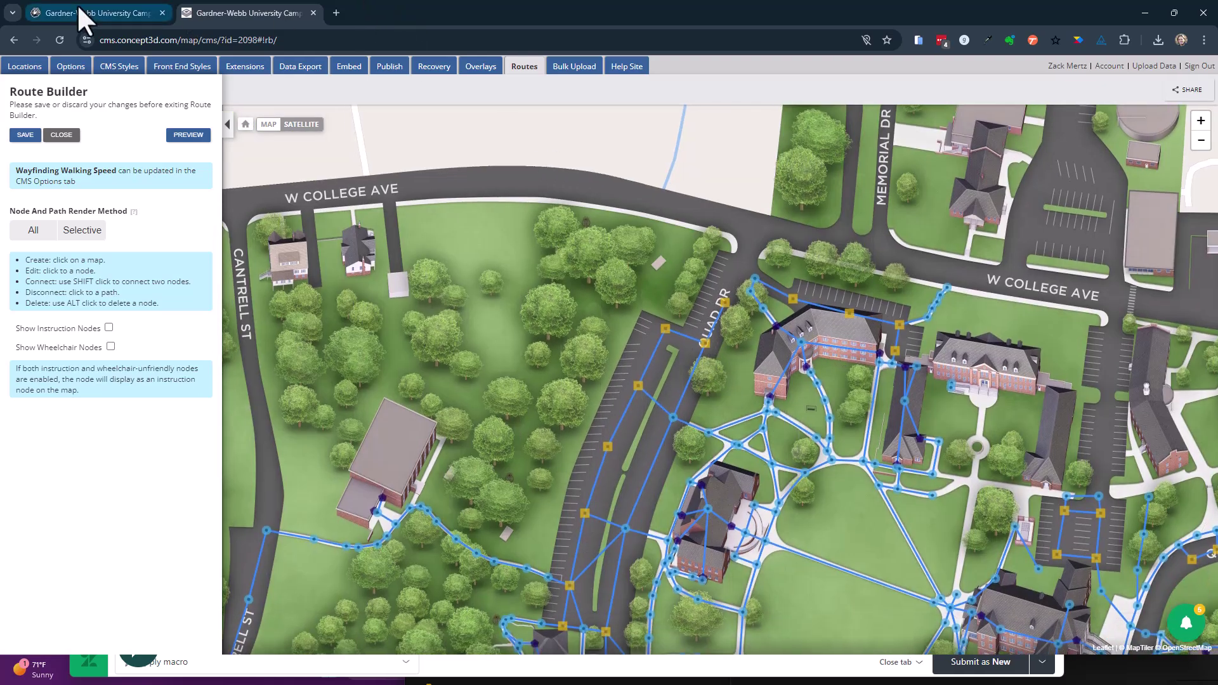
left_click(97, 11)
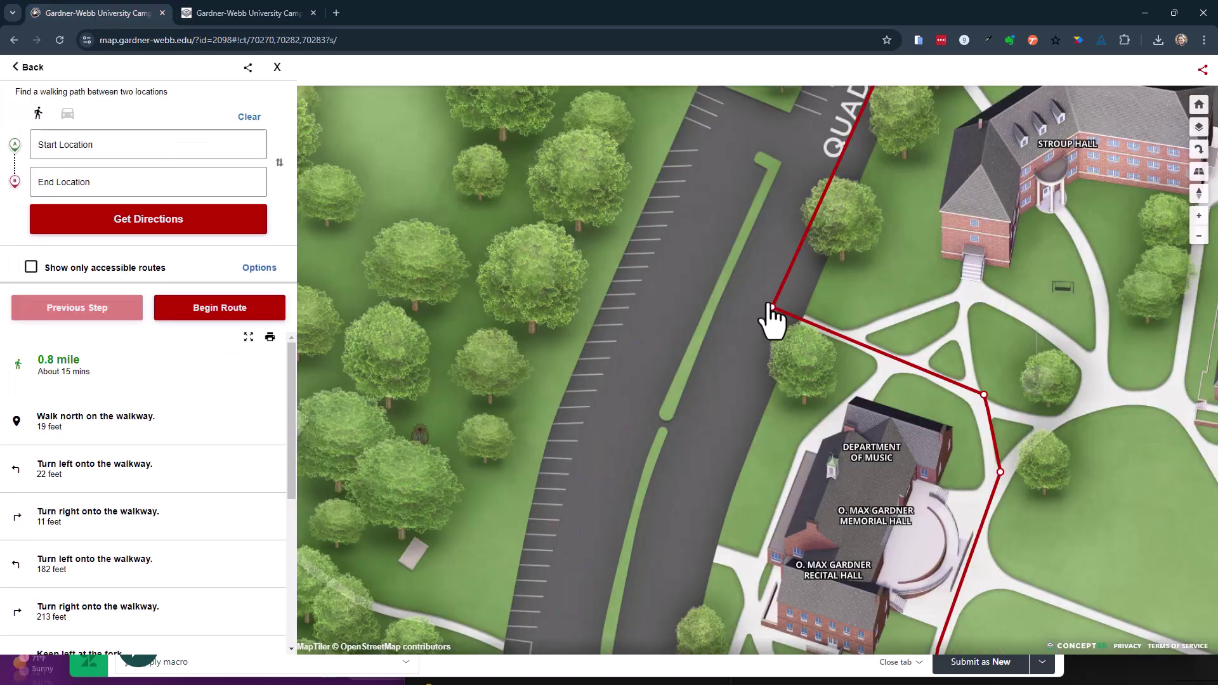
left_click(287, 13)
scroll(669, 404, "up", 2)
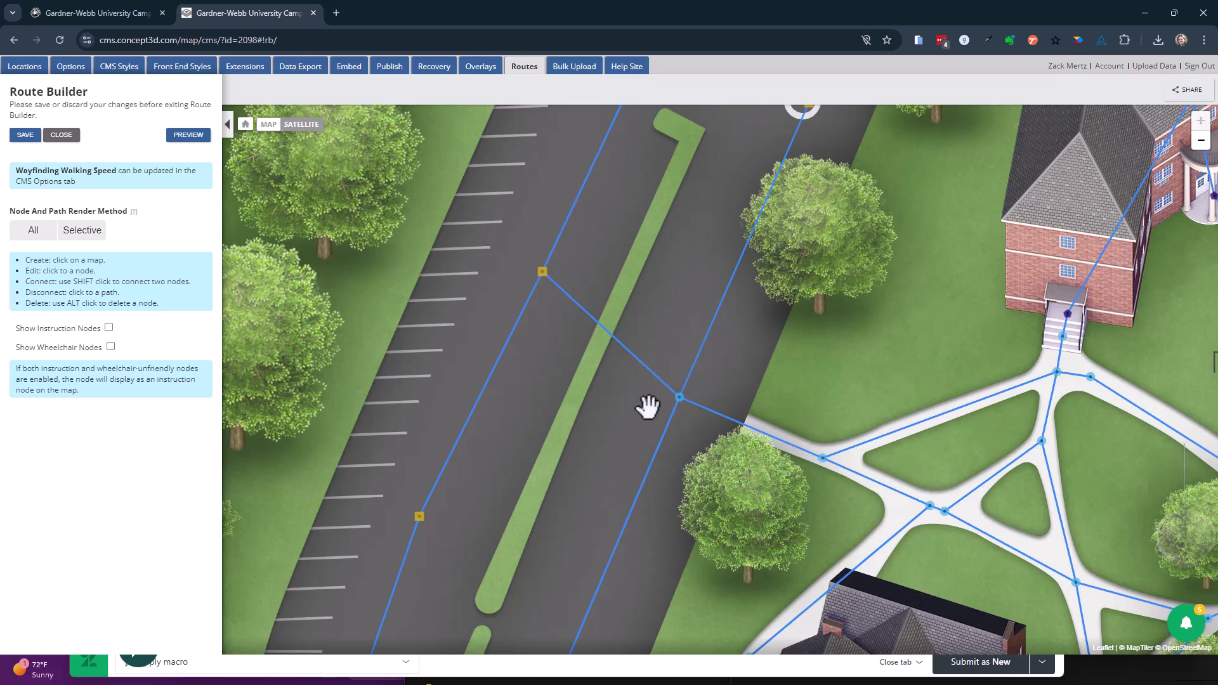
left_click(127, 16)
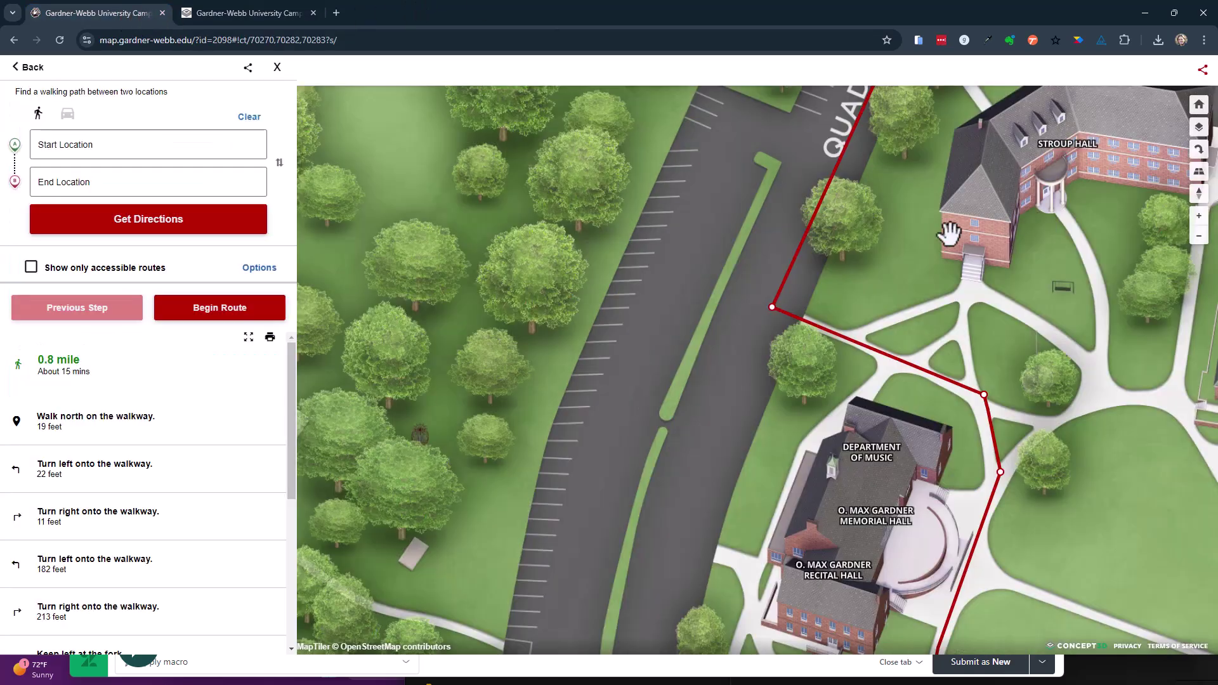
Move the parking-lot path node further down the lot and check the live walking route toward Quad Dr.
left_click(254, 14)
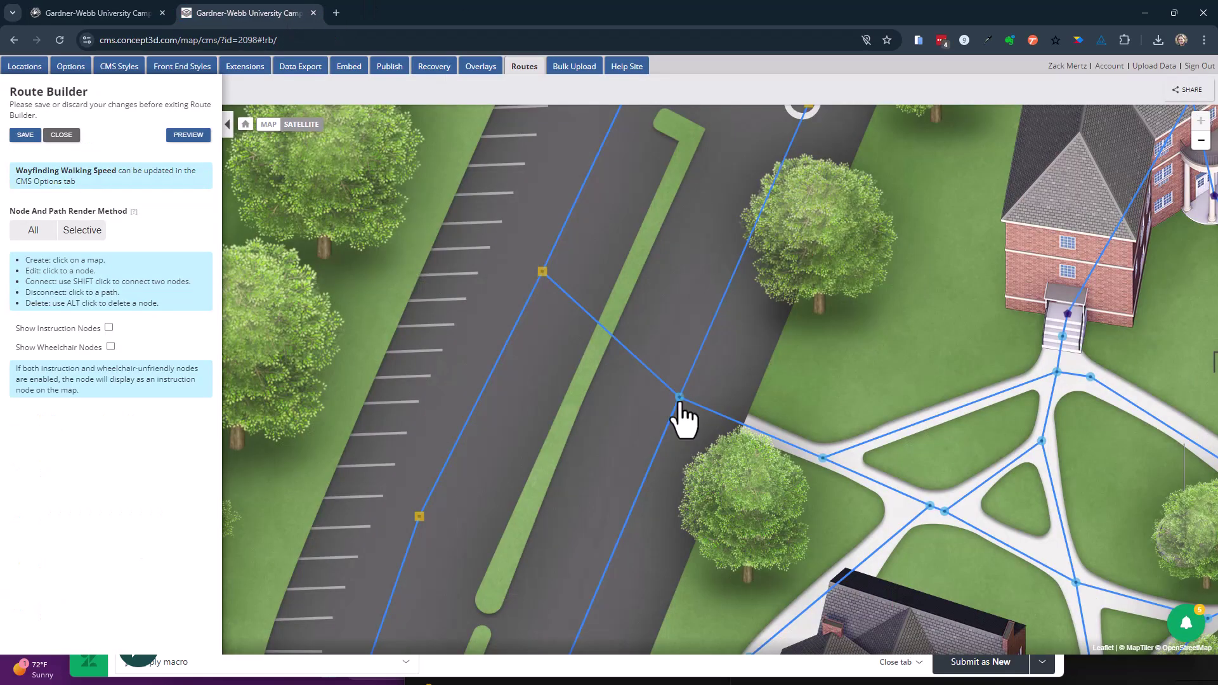
left_click_drag(639, 491, 641, 494)
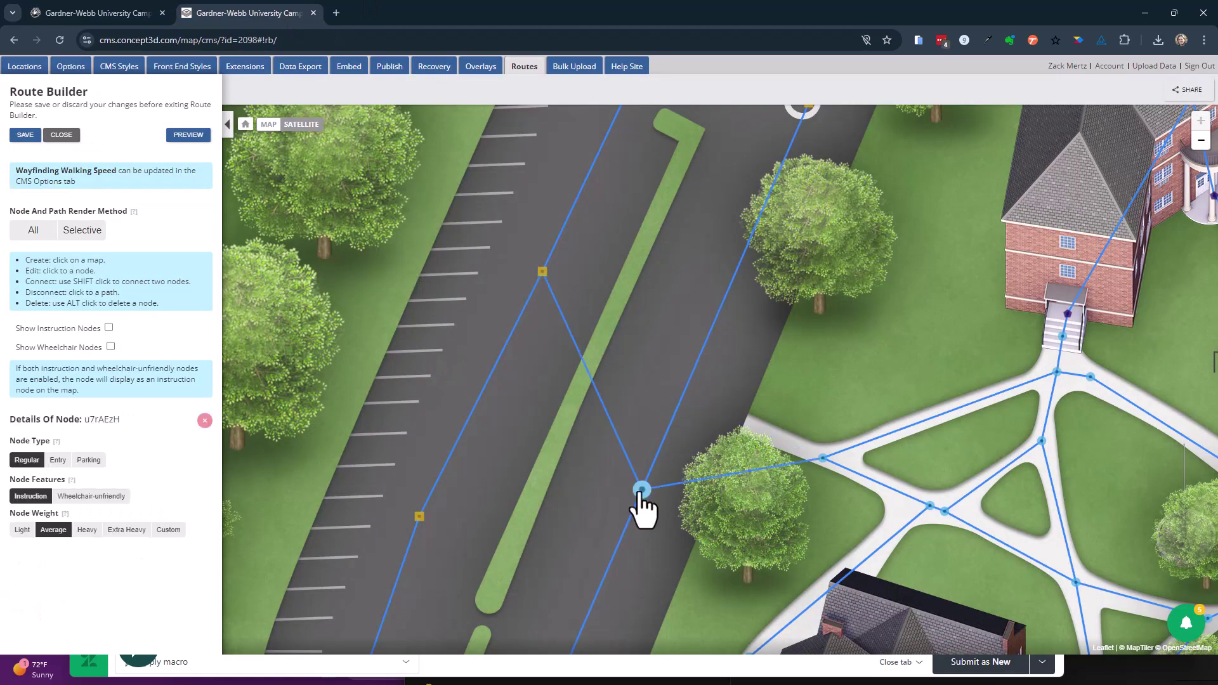
left_click(149, 12)
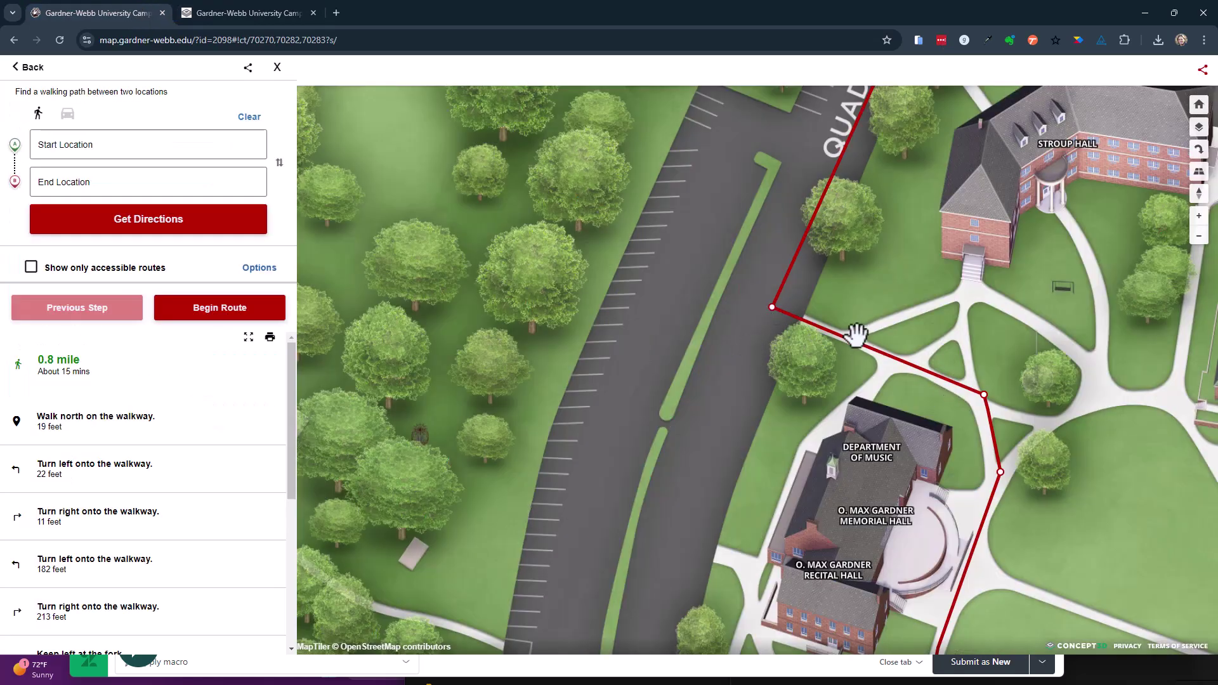
left_click_drag(872, 233, 806, 251)
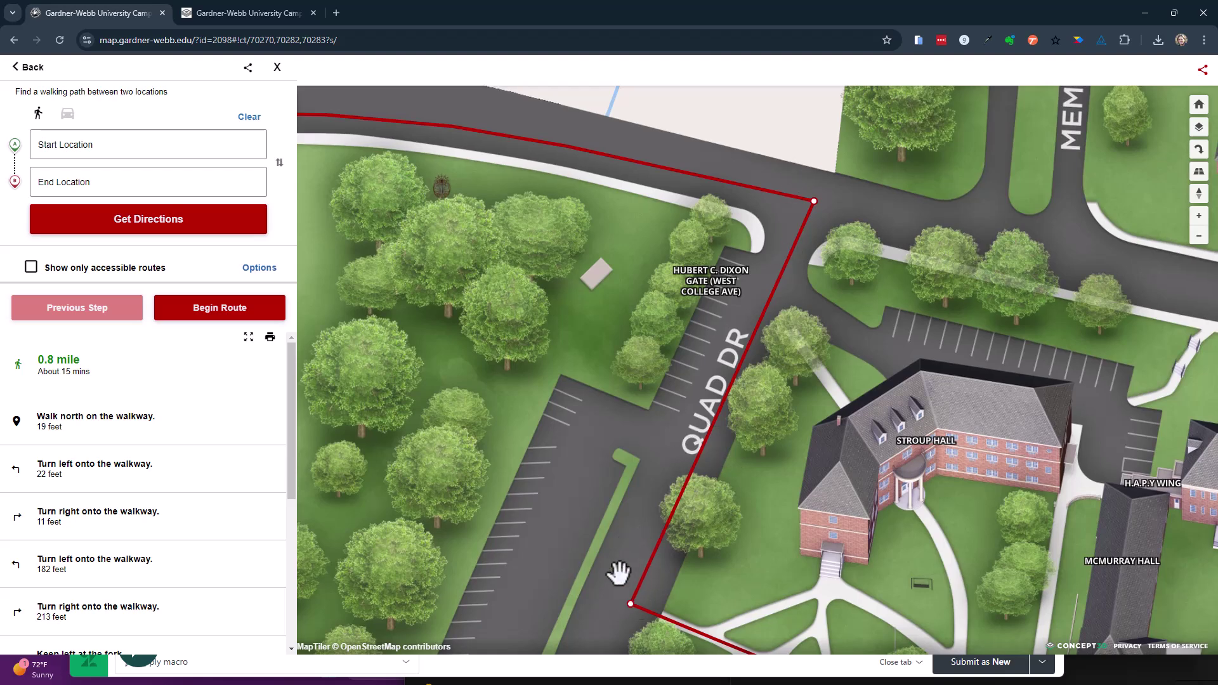
Close the node details in the Route Builder and return to the public map's walking directions.
left_click(260, 10)
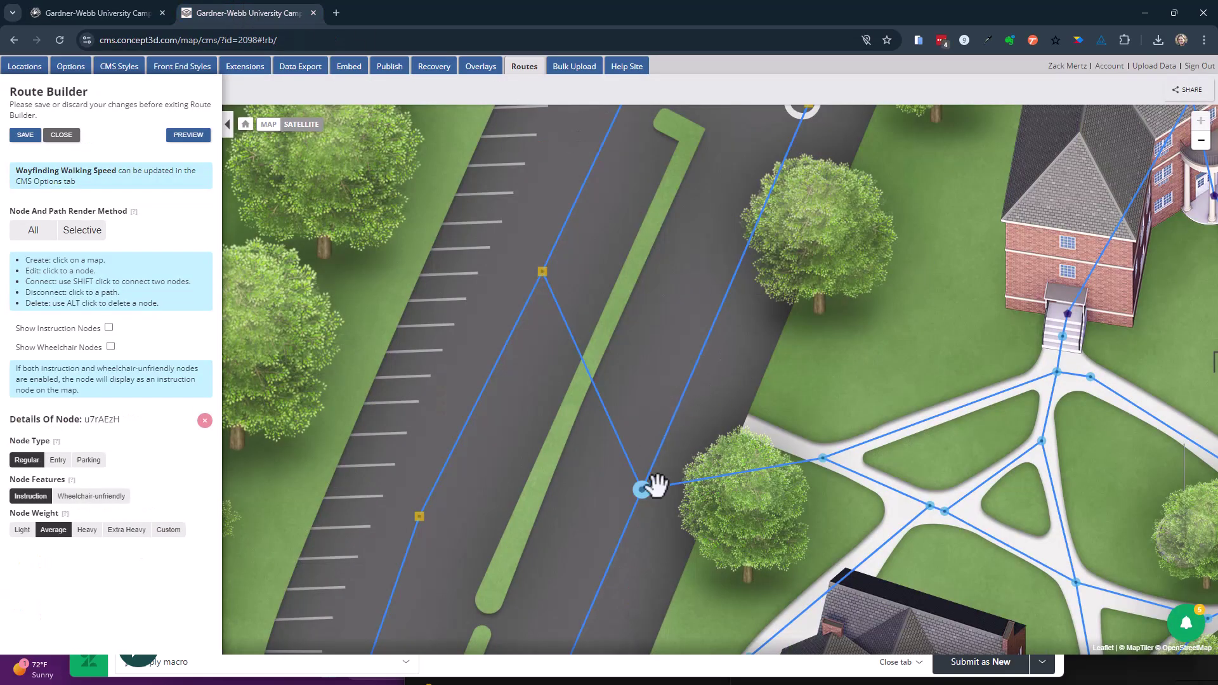
left_click(688, 391)
scroll(897, 340, "down", 5)
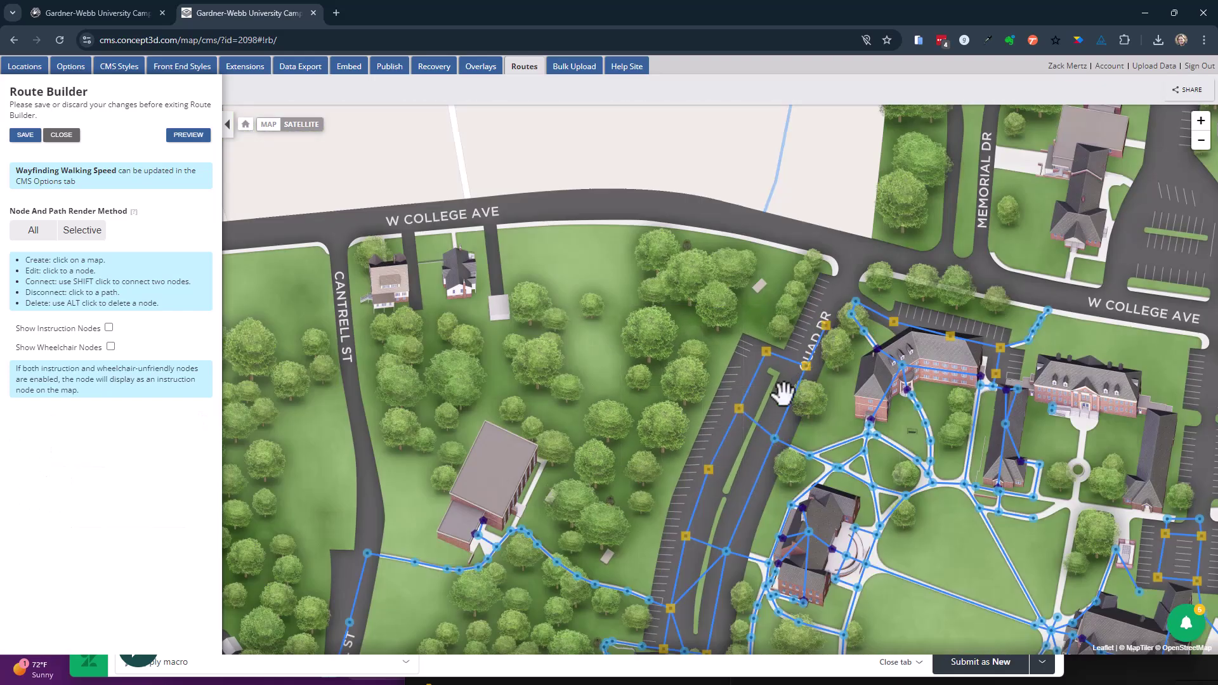
left_click(111, 18)
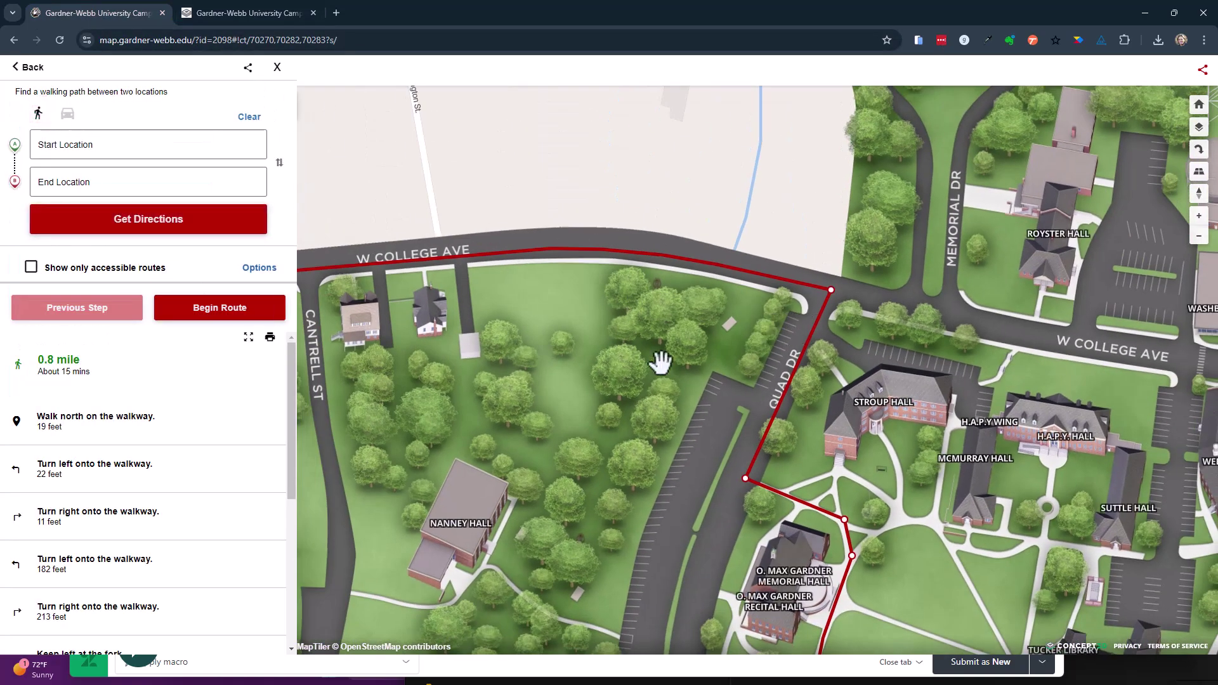
Drag end point B from the west end to Hubert C. Dixon Gate, giving a 0.3-mile, 5-minute walk.
scroll(824, 355, "down", 5)
scroll(828, 357, "down", 3)
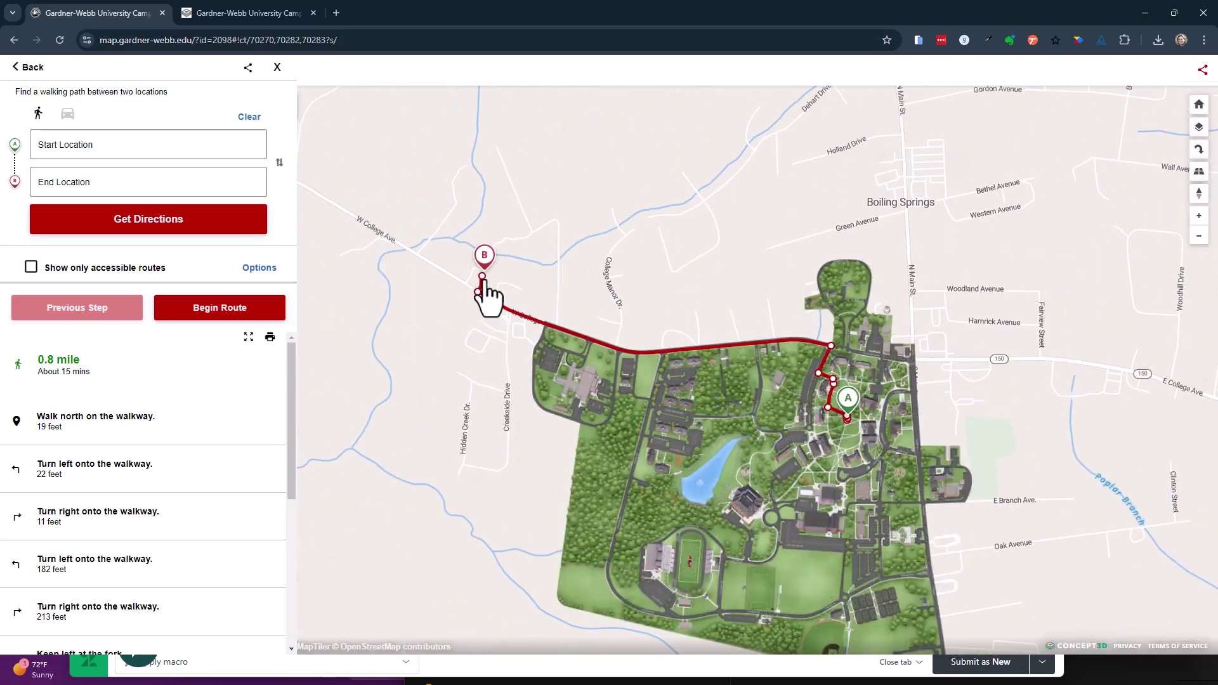
mouse_move(487, 291)
left_mouse_down()
mouse_move(824, 333)
mouse_move(815, 364)
left_mouse_up()
scroll(740, 321, "up", 5)
left_click_drag(654, 431, 647, 265)
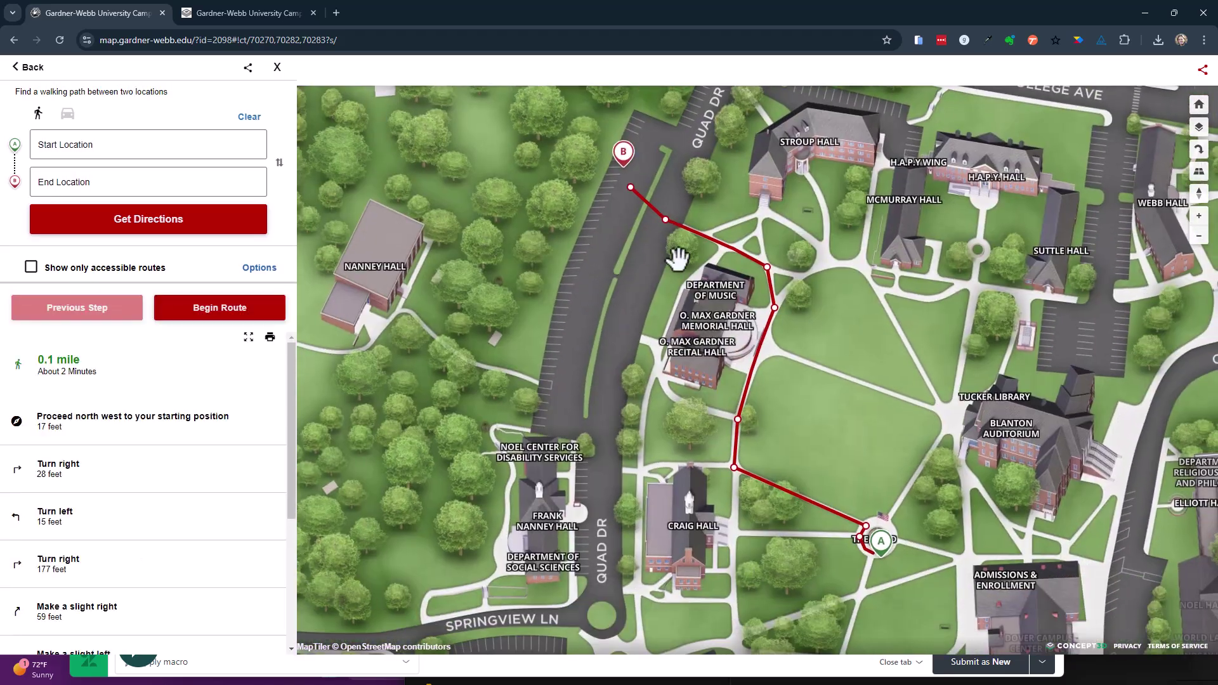
scroll(634, 181, "up", 3)
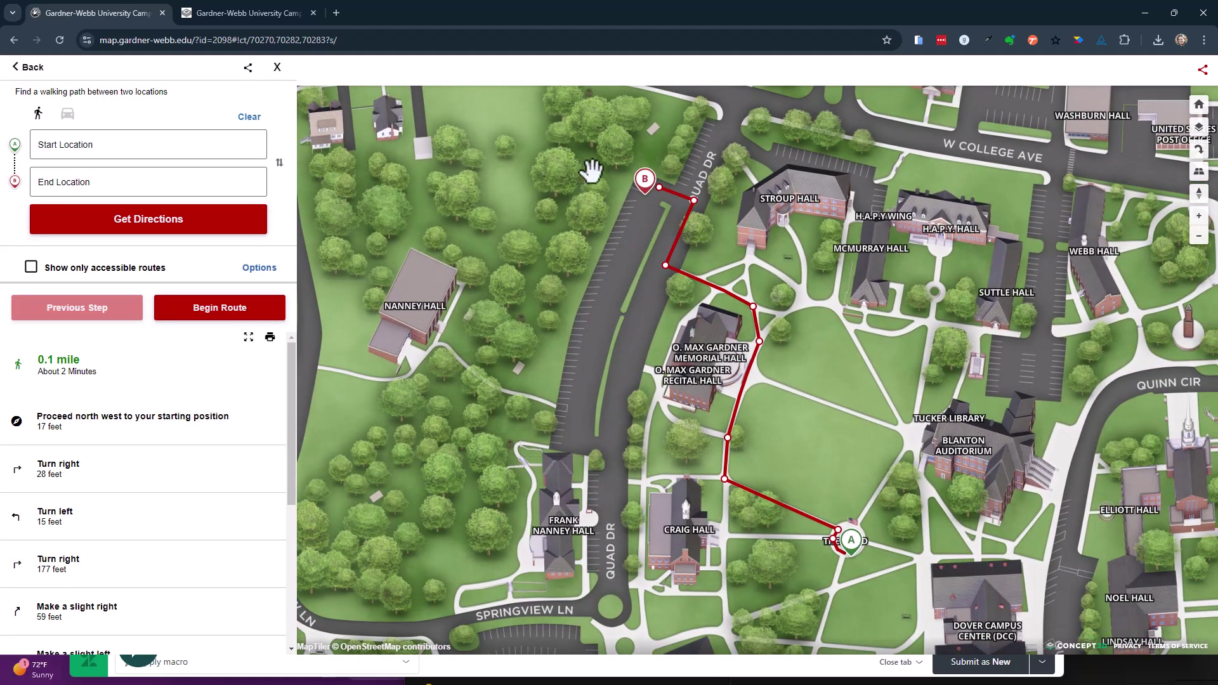
mouse_move(671, 217)
left_mouse_down()
mouse_move(764, 155)
mouse_move(769, 299)
mouse_move(701, 332)
mouse_move(734, 259)
left_mouse_up()
scroll(764, 155, "down", 5)
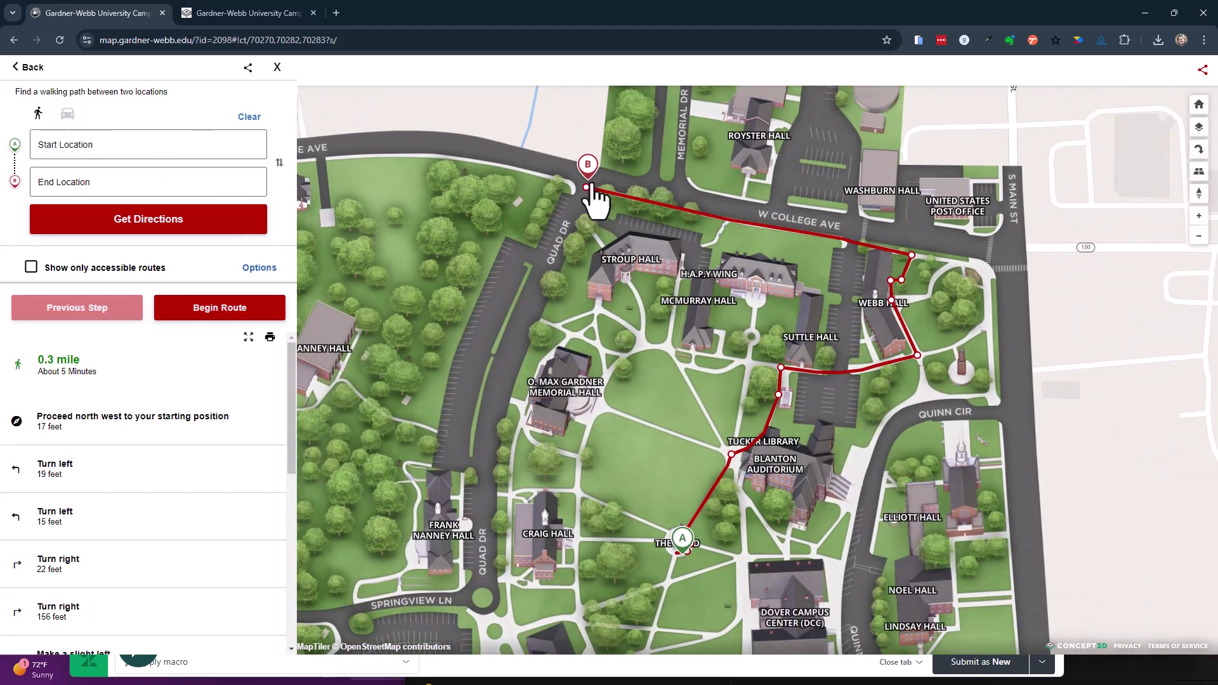
scroll(584, 166, "up", 2)
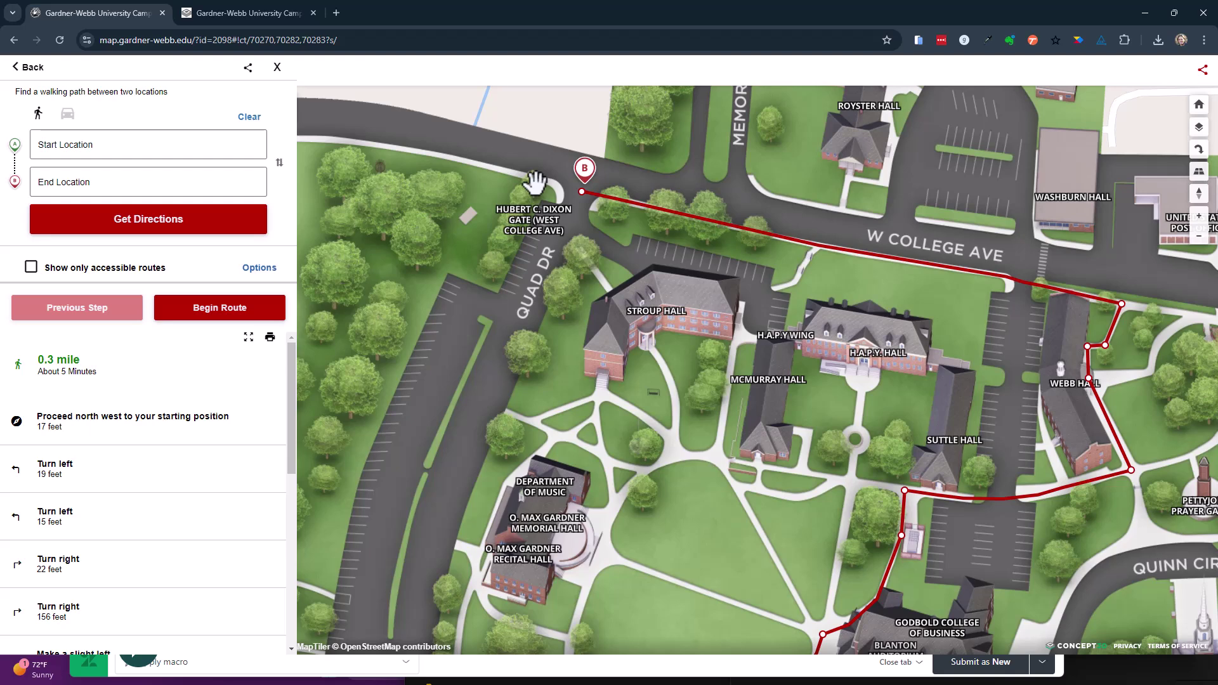
scroll(861, 340, "down", 4)
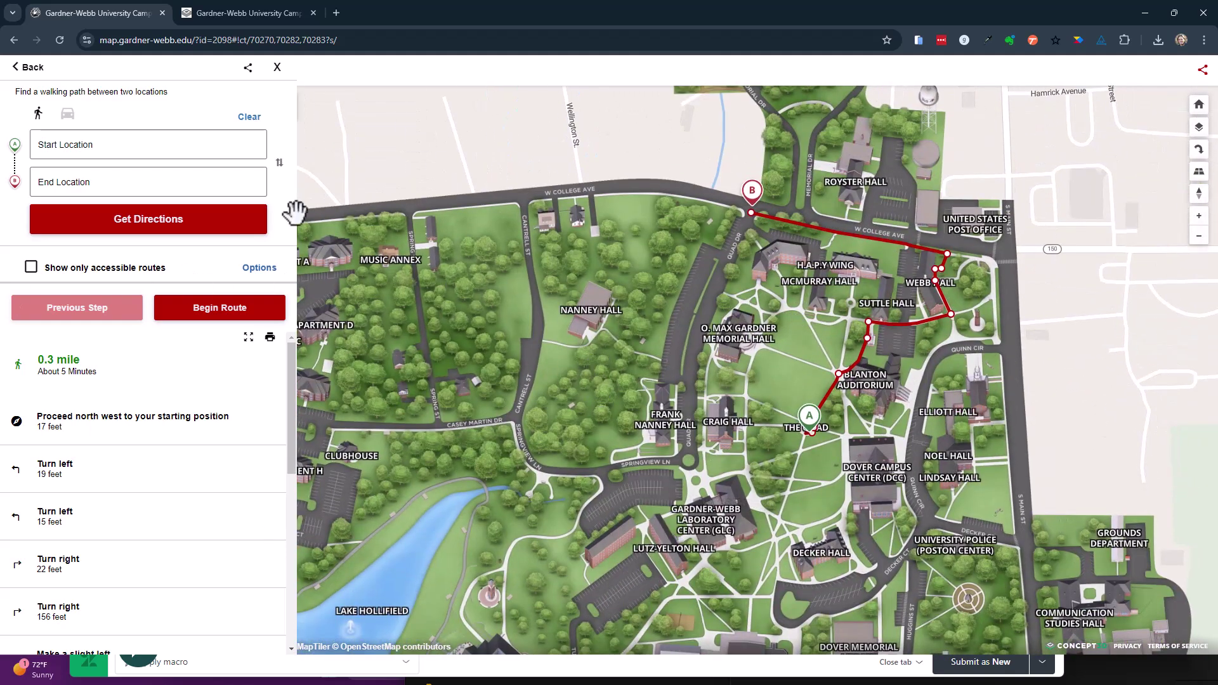
Set the start location to H.A.P.Y. Hall by searching 'h.a.'.
left_click(144, 144)
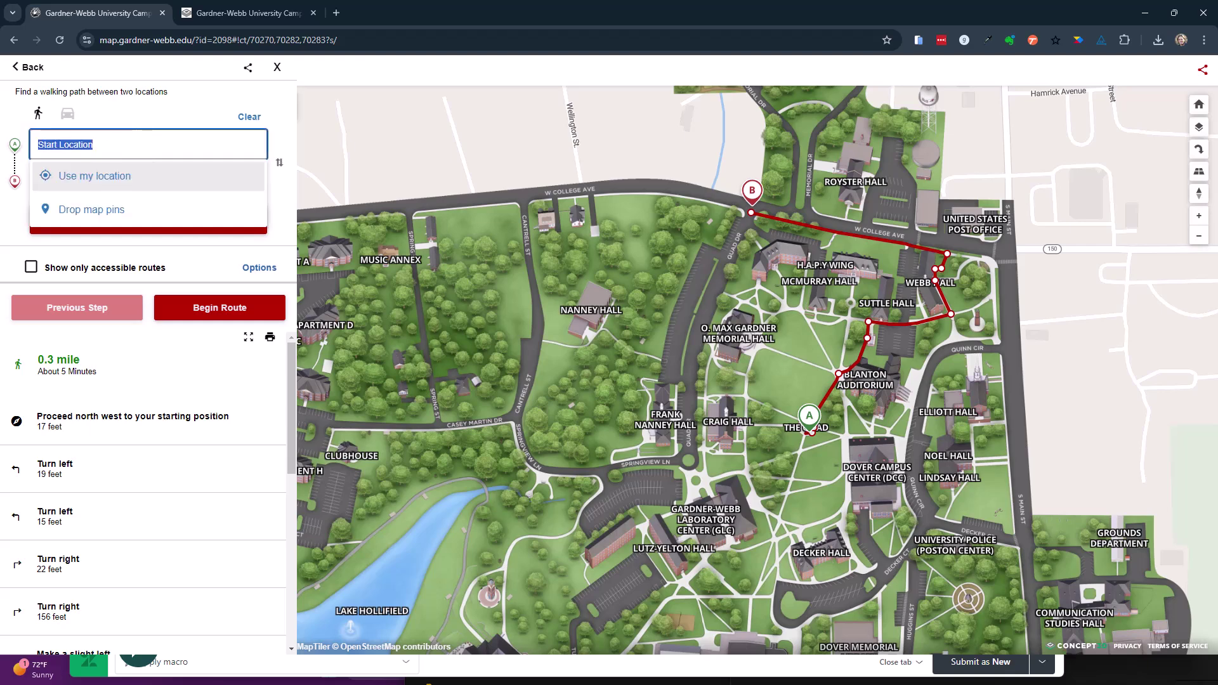
type("h.a.")
left_click(114, 277)
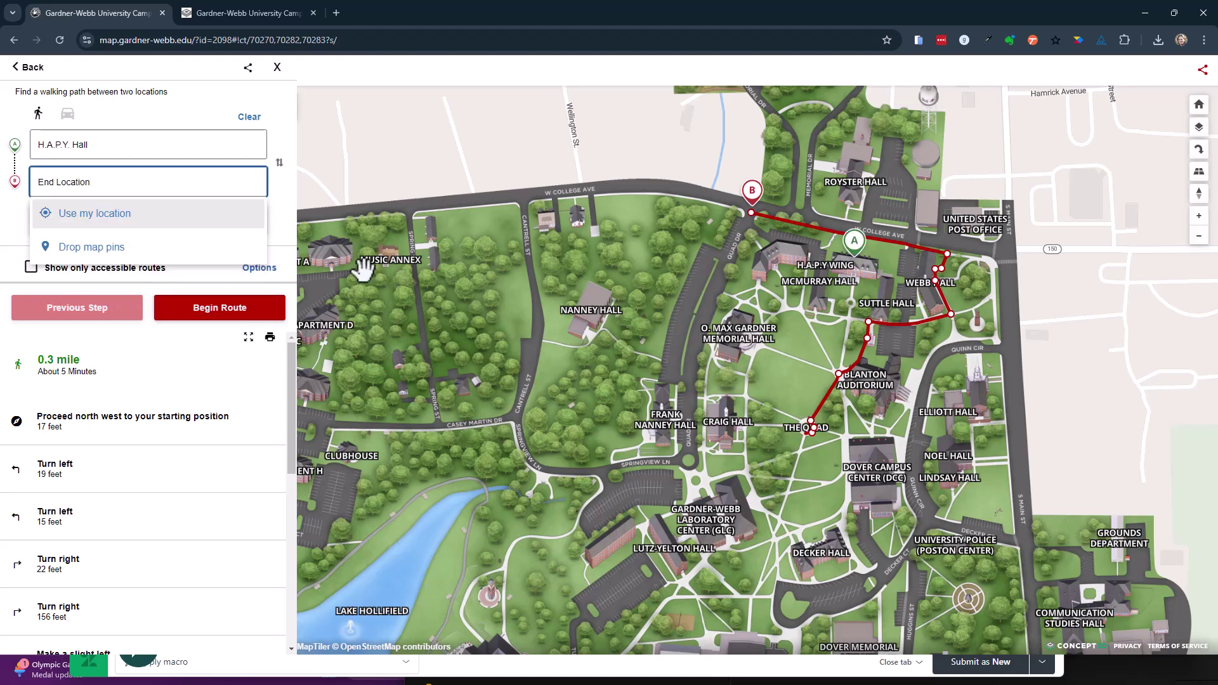
Set Tucker Student Center (TSC) as the destination and calculate the 0.4-mile, 7-minute walking route.
left_click(22, 220)
left_click(123, 180)
type("tuck")
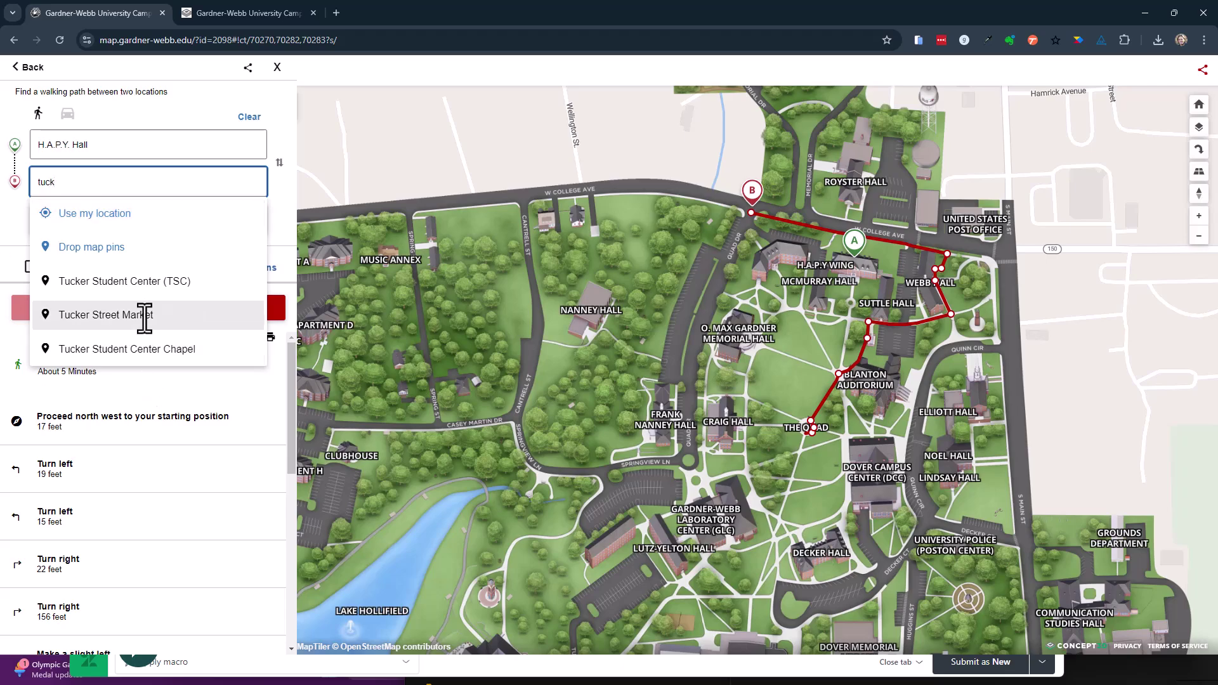
left_click(157, 281)
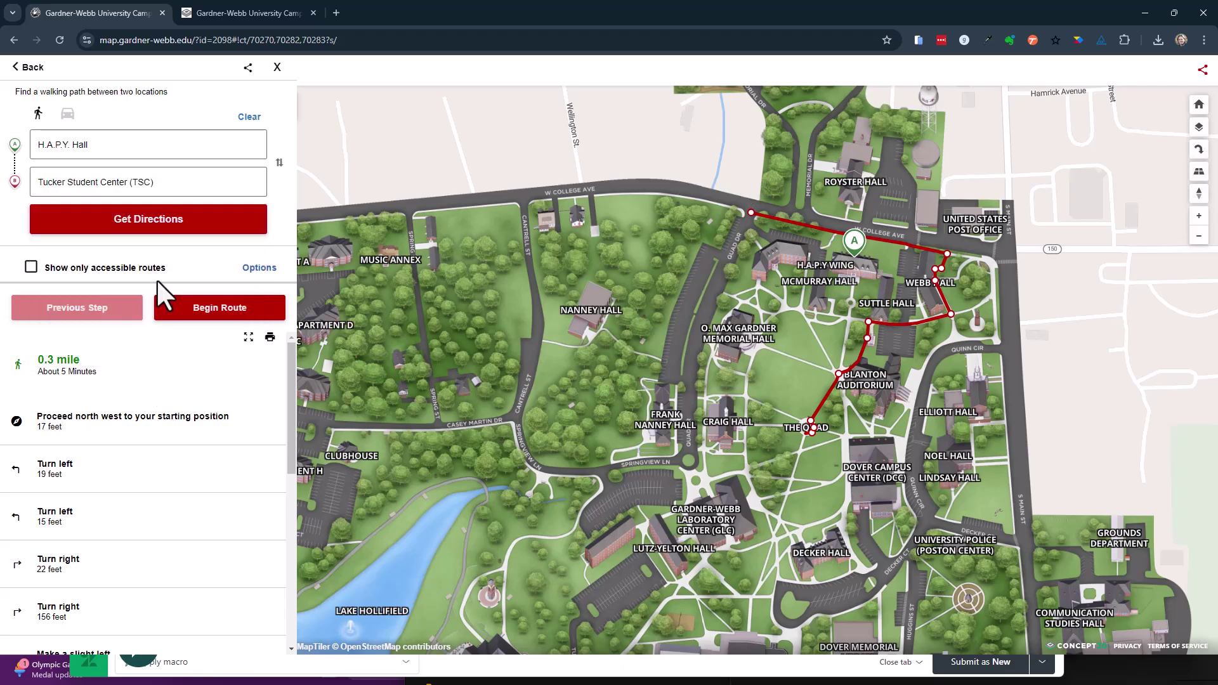
left_click(190, 229)
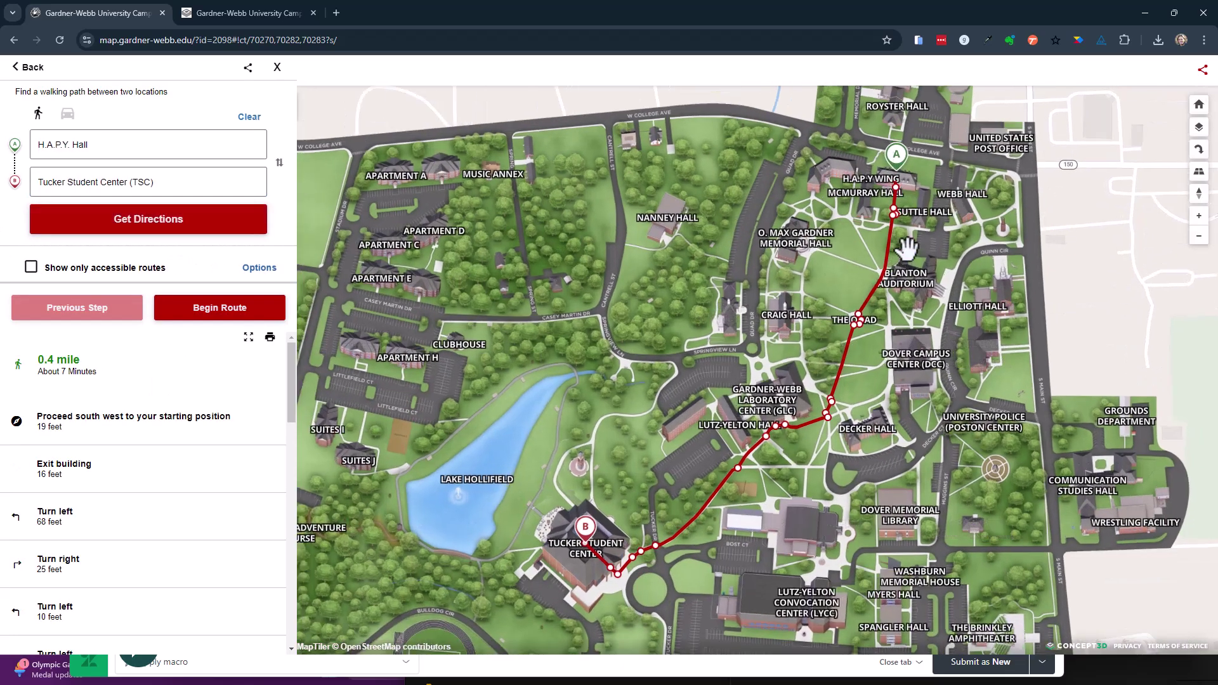
scroll(897, 153, "up", 5)
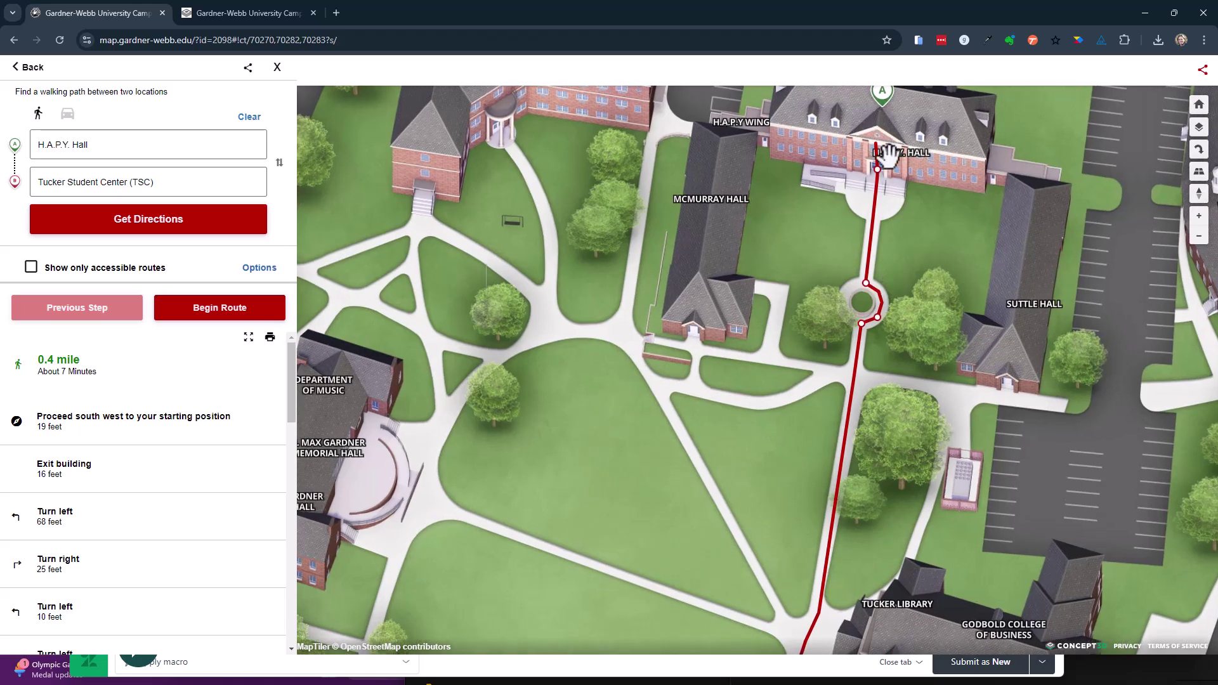
scroll(882, 216, "down", 4)
scroll(865, 228, "up", 3)
scroll(825, 247, "up", 2)
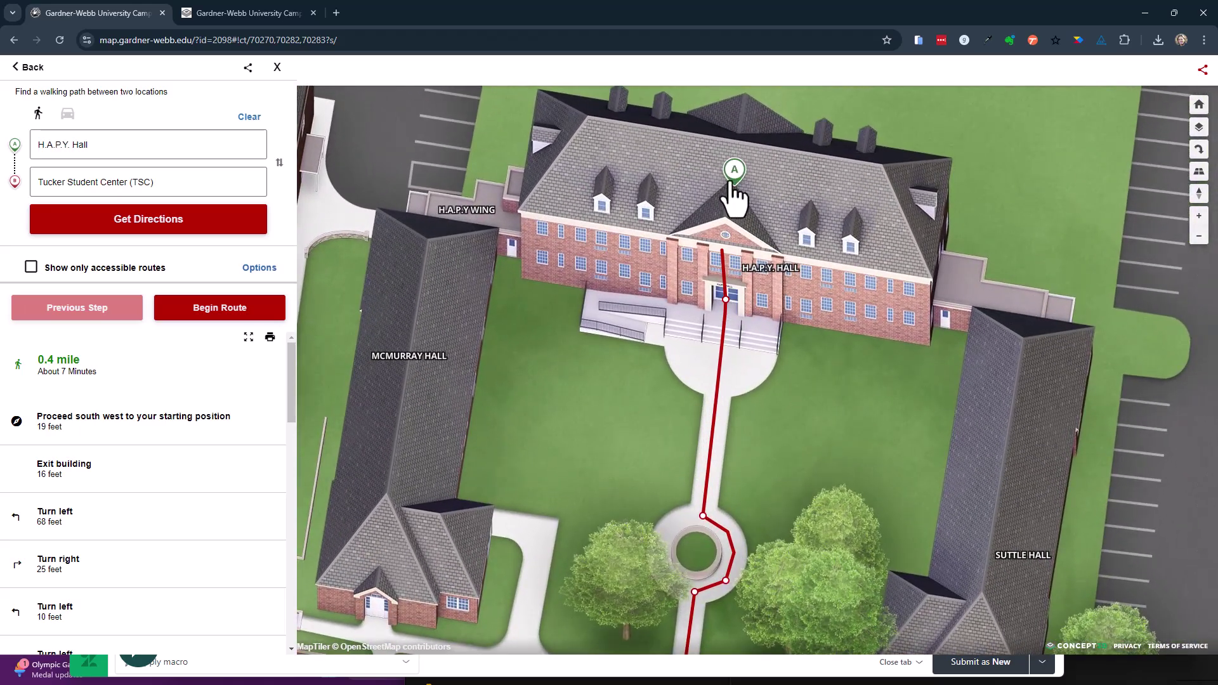
left_click(251, 13)
left_click(61, 135)
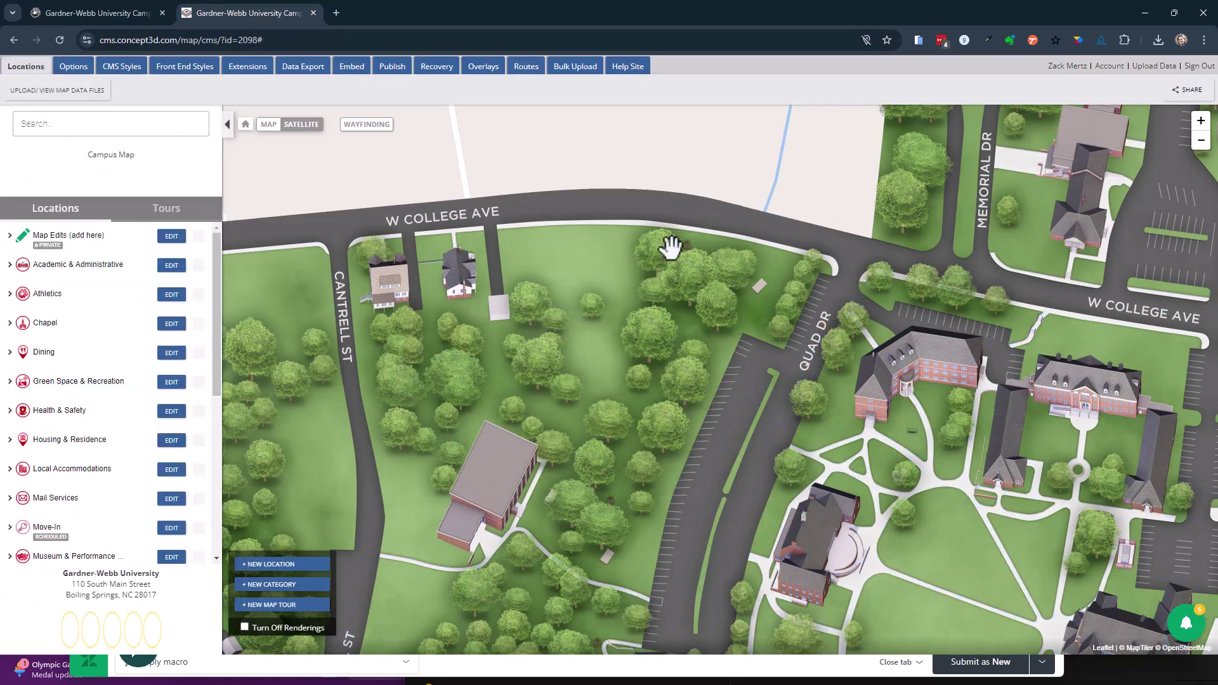
left_click_drag(756, 266, 425, 218)
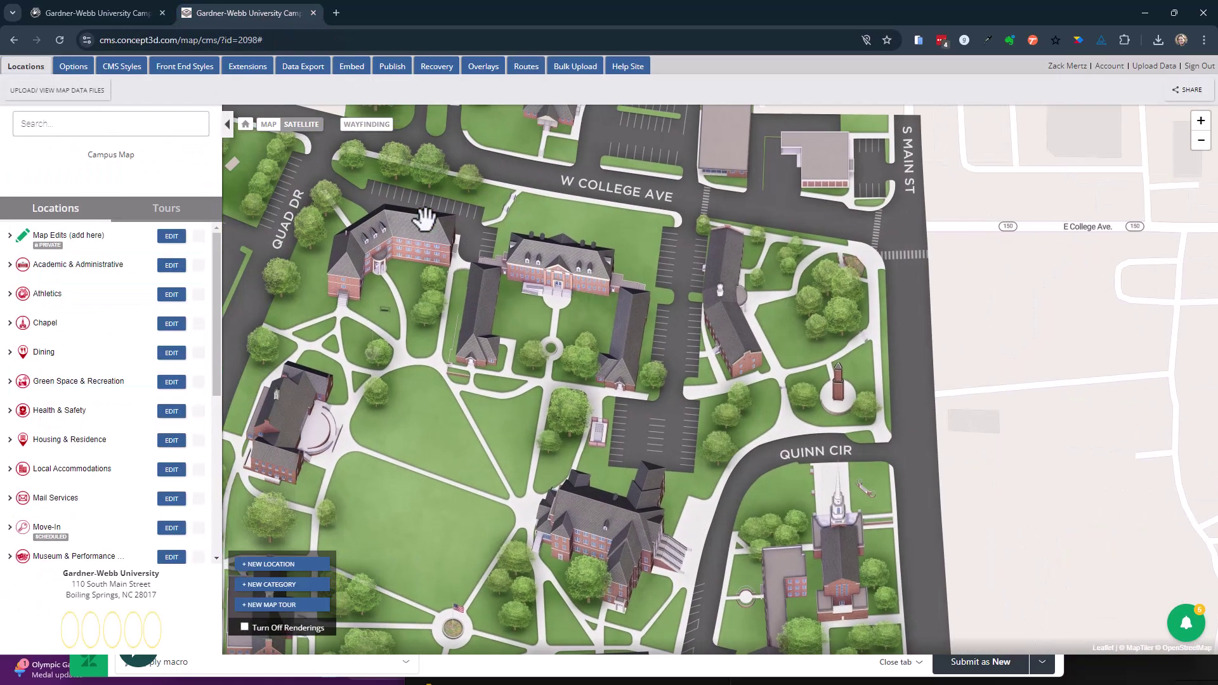
left_click(199, 324)
left_click(199, 353)
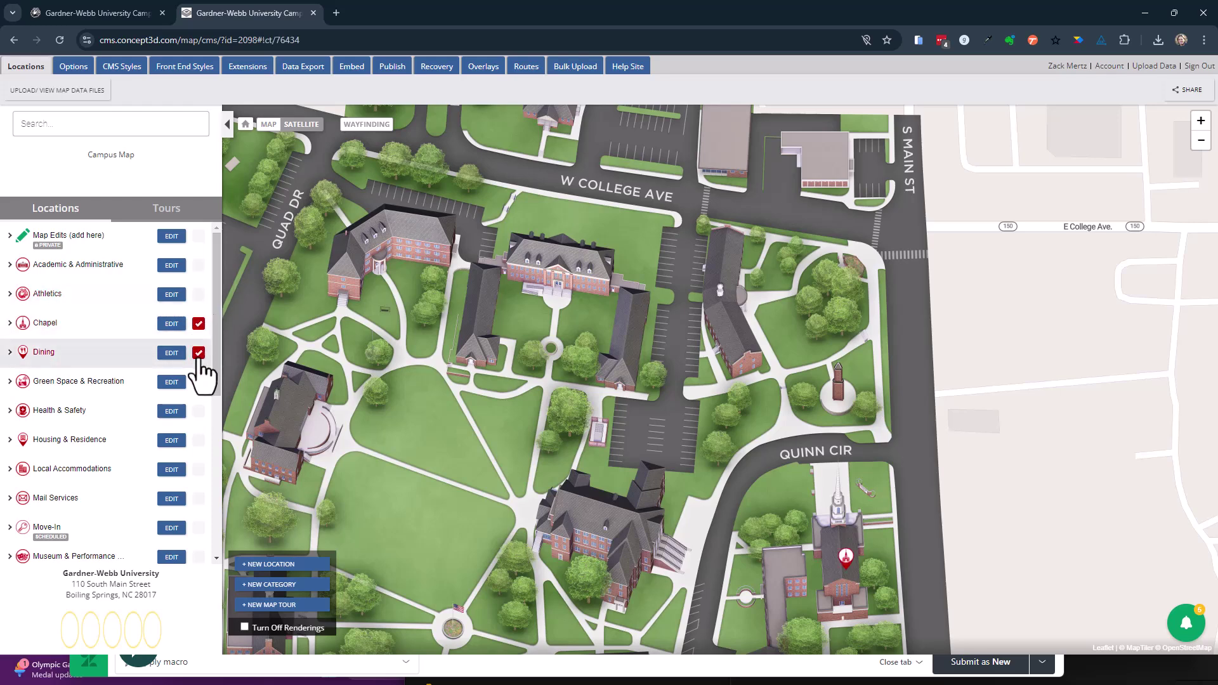
left_click(198, 295)
left_click(188, 297)
left_click(199, 382)
left_click(199, 411)
left_click(199, 440)
scroll(558, 270, "up", 3)
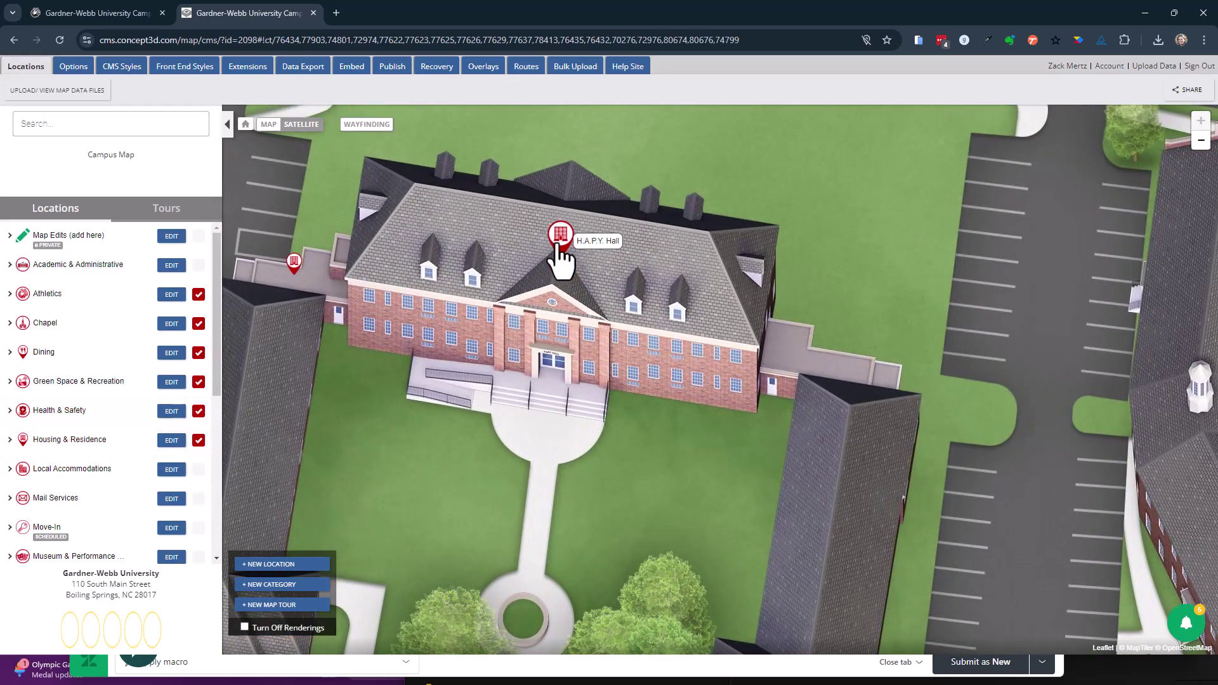
left_click(123, 18)
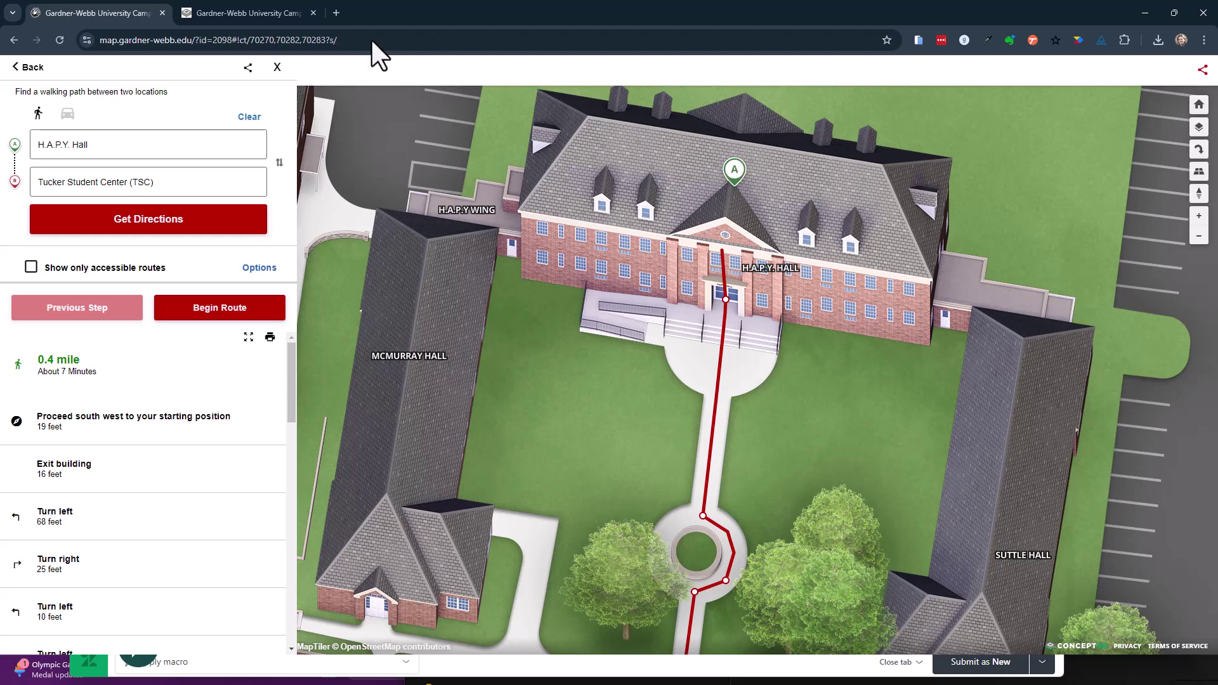
left_click(272, 13)
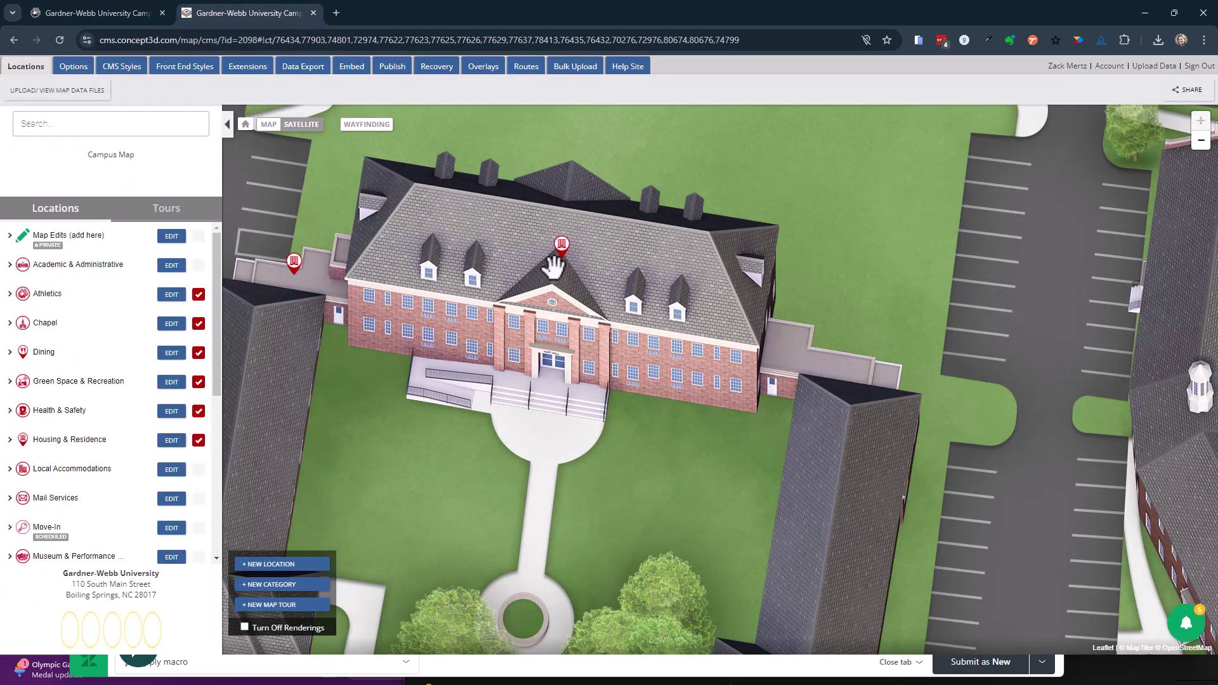
left_click(526, 66)
left_click(81, 229)
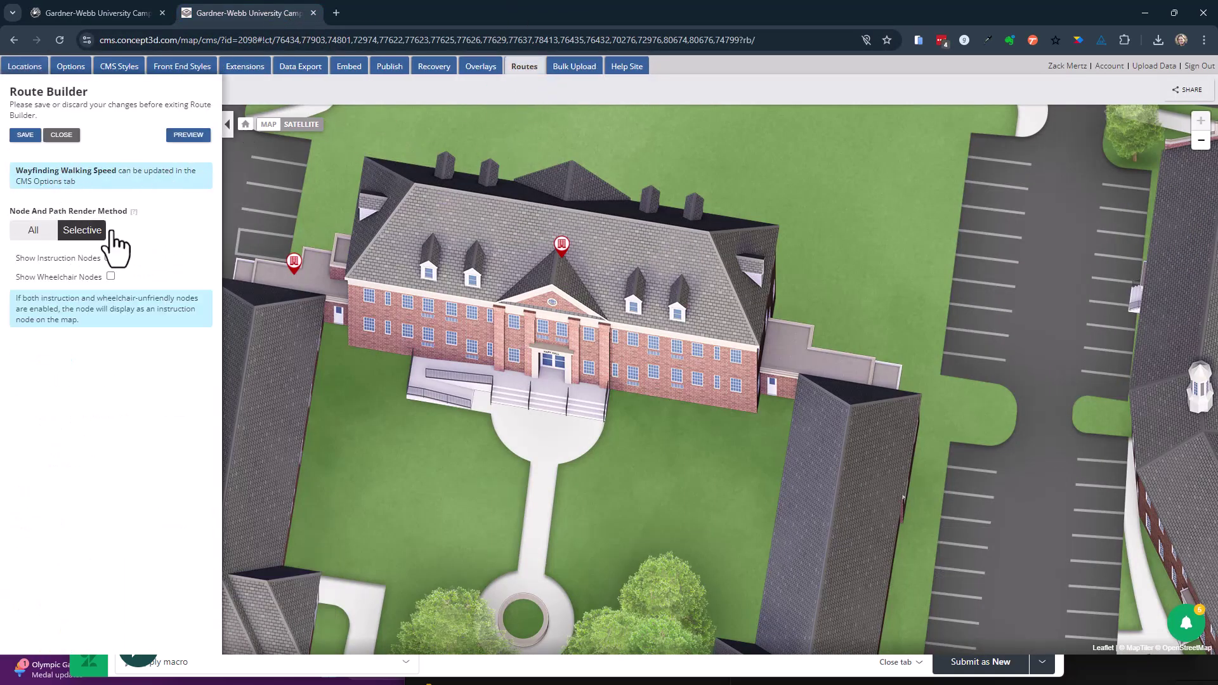
left_click_drag(321, 149, 826, 558)
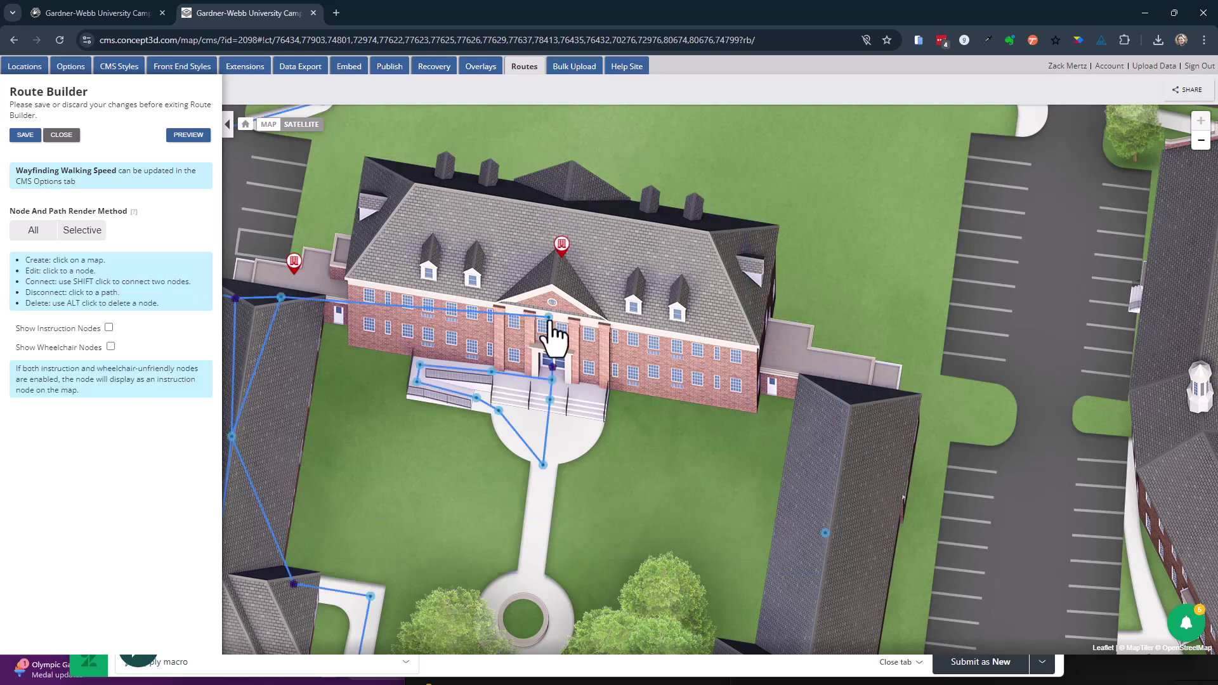
left_click(143, 13)
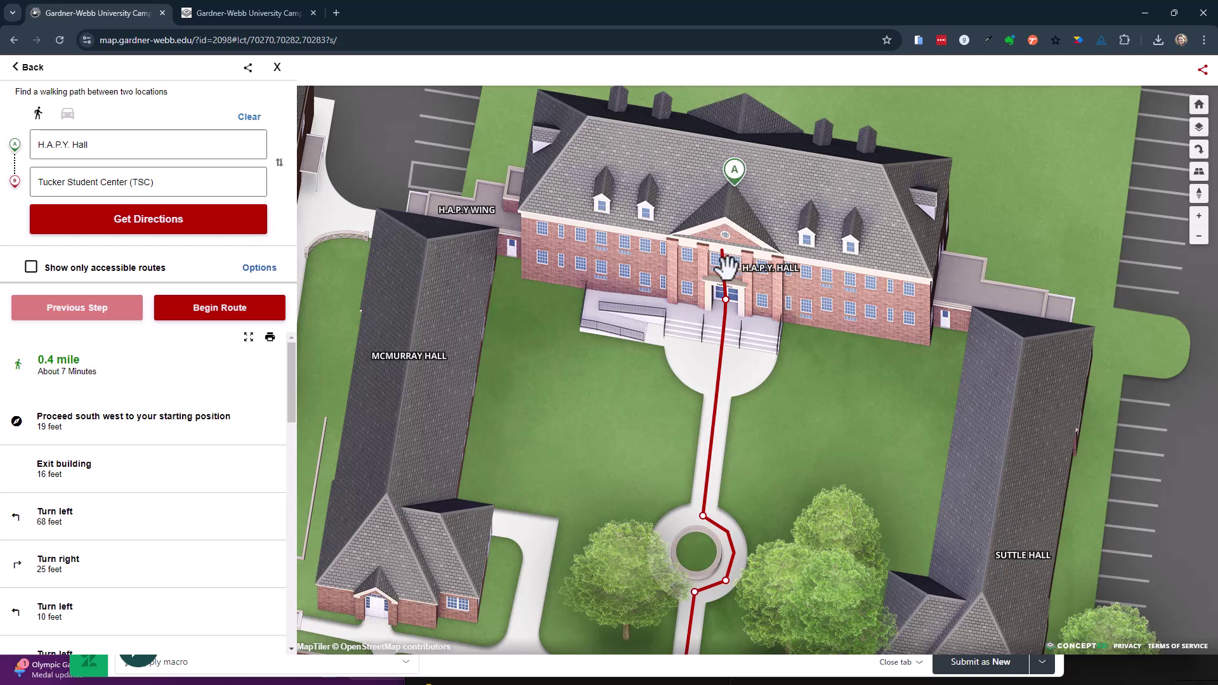
Switch the live map directions to driving mode.
scroll(727, 264, "down", 5)
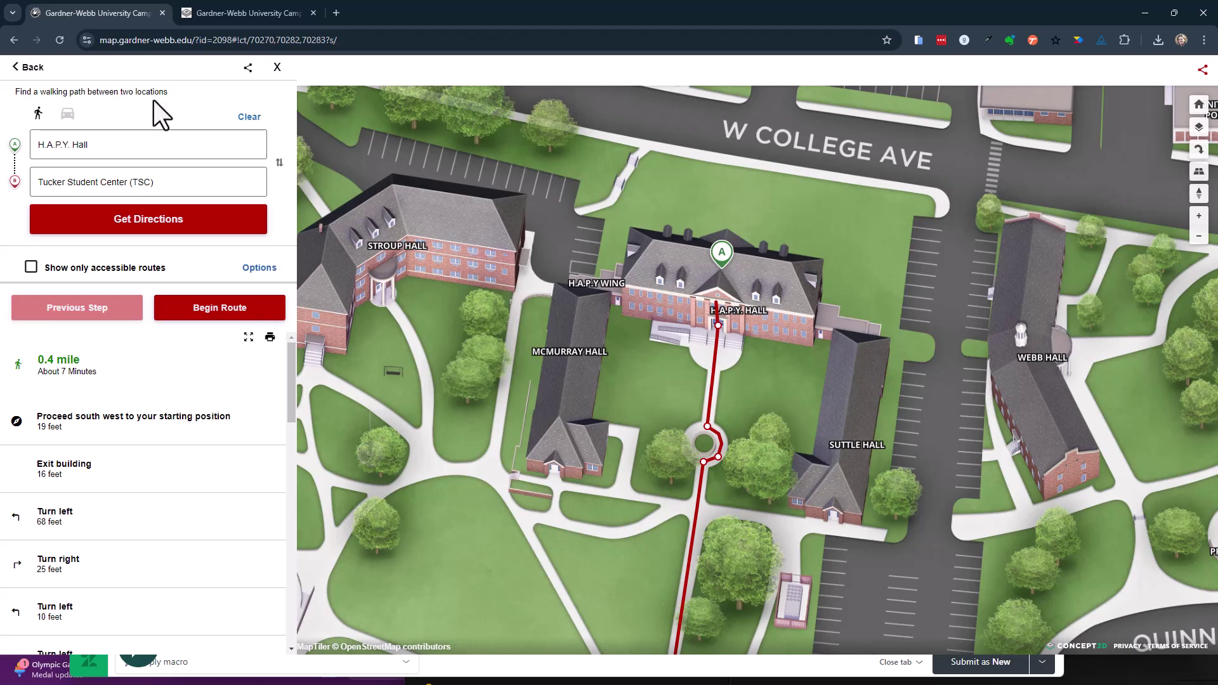
left_click(67, 114)
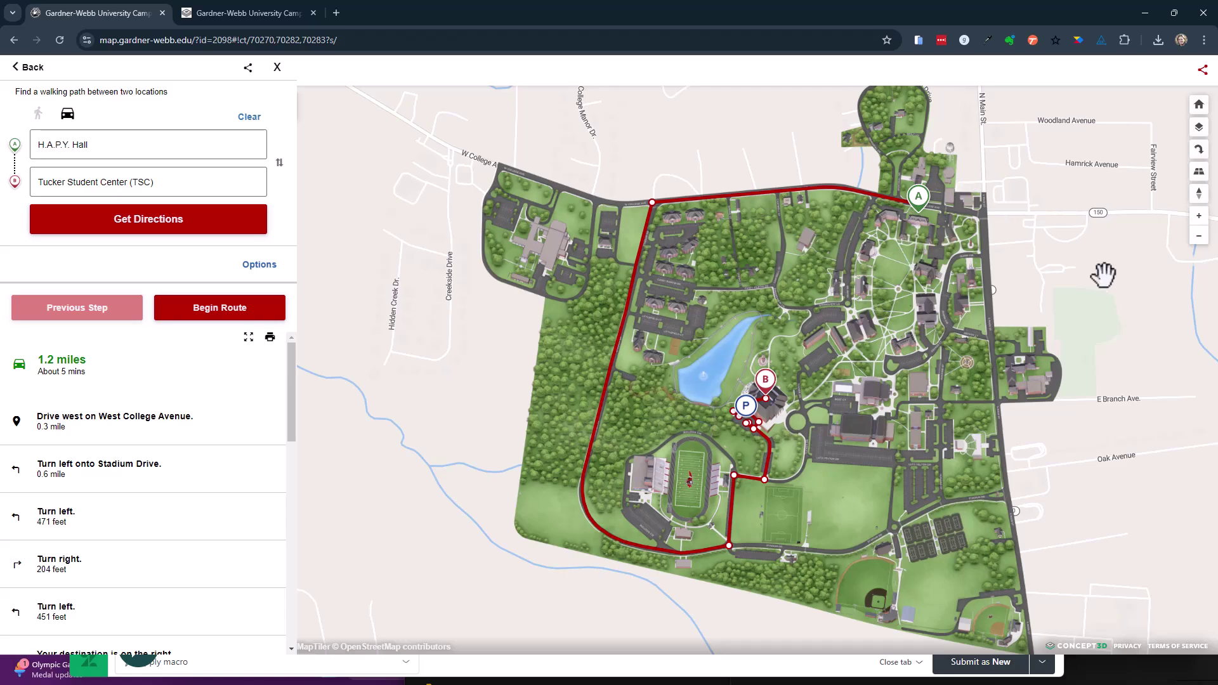
scroll(952, 234, "up", 10)
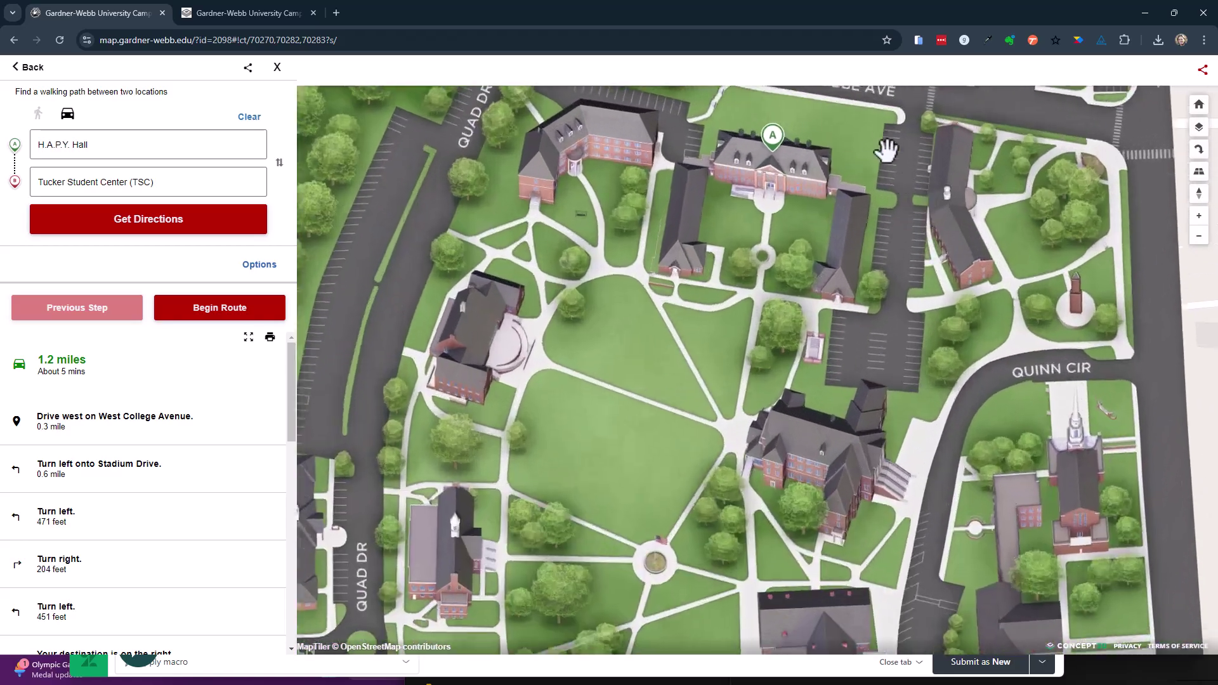
scroll(742, 305, "up", 3)
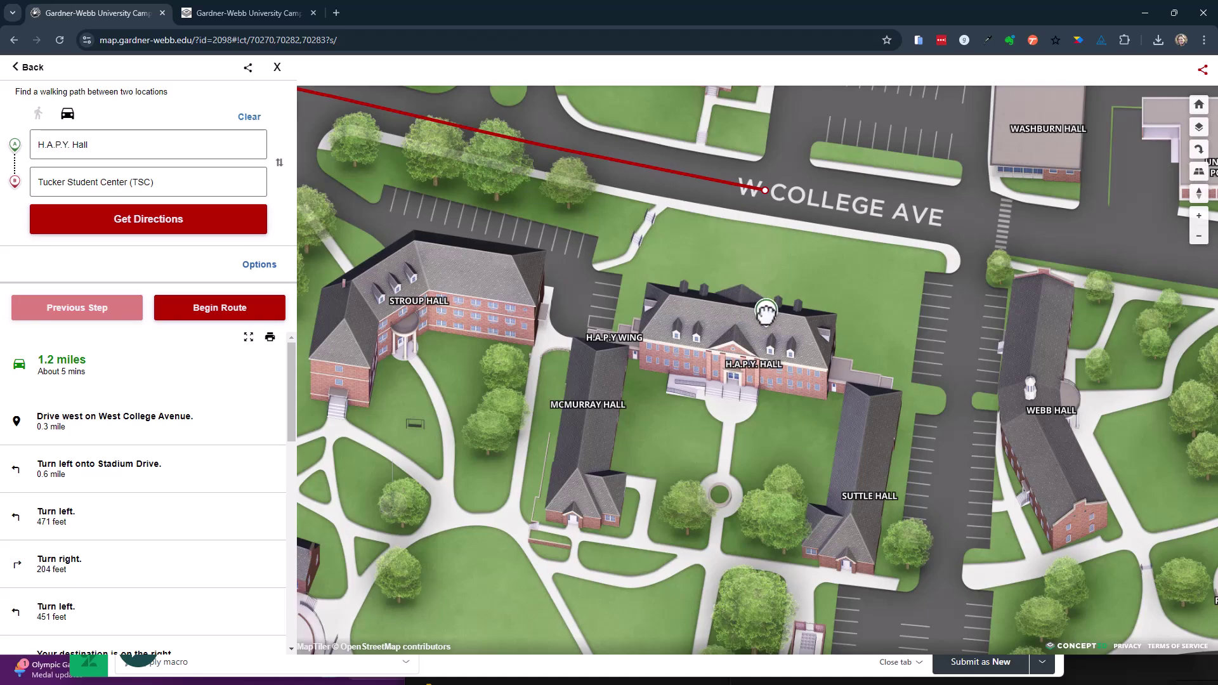
scroll(766, 312, "down", 10)
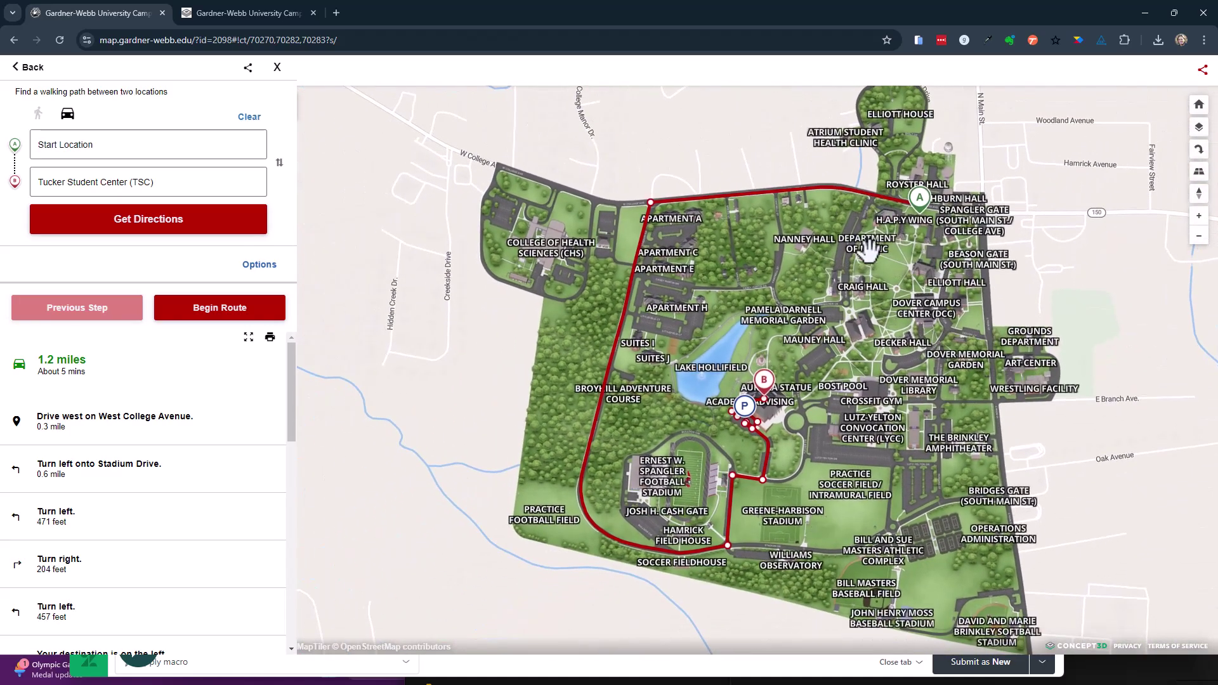
scroll(882, 249, "up", 10)
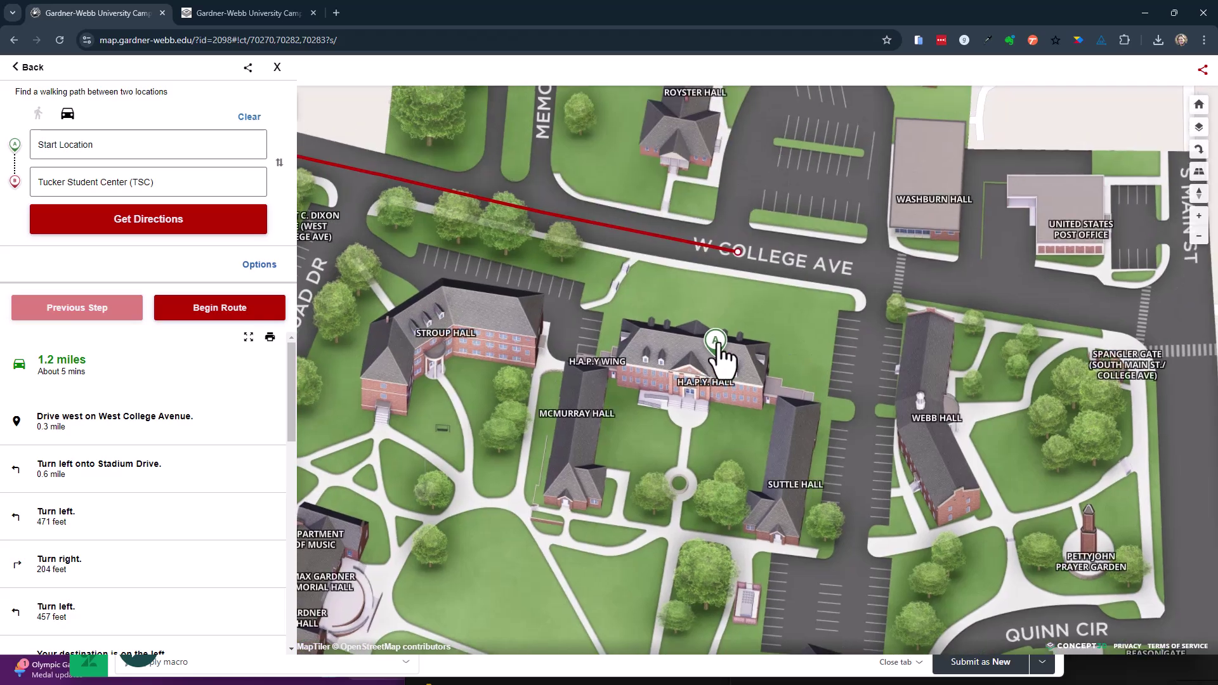
Move start point A onto the road east of H.A.P.Y. Hall for a 1-mile drive.
left_click_drag(782, 355, 783, 356)
scroll(848, 353, "down", 5)
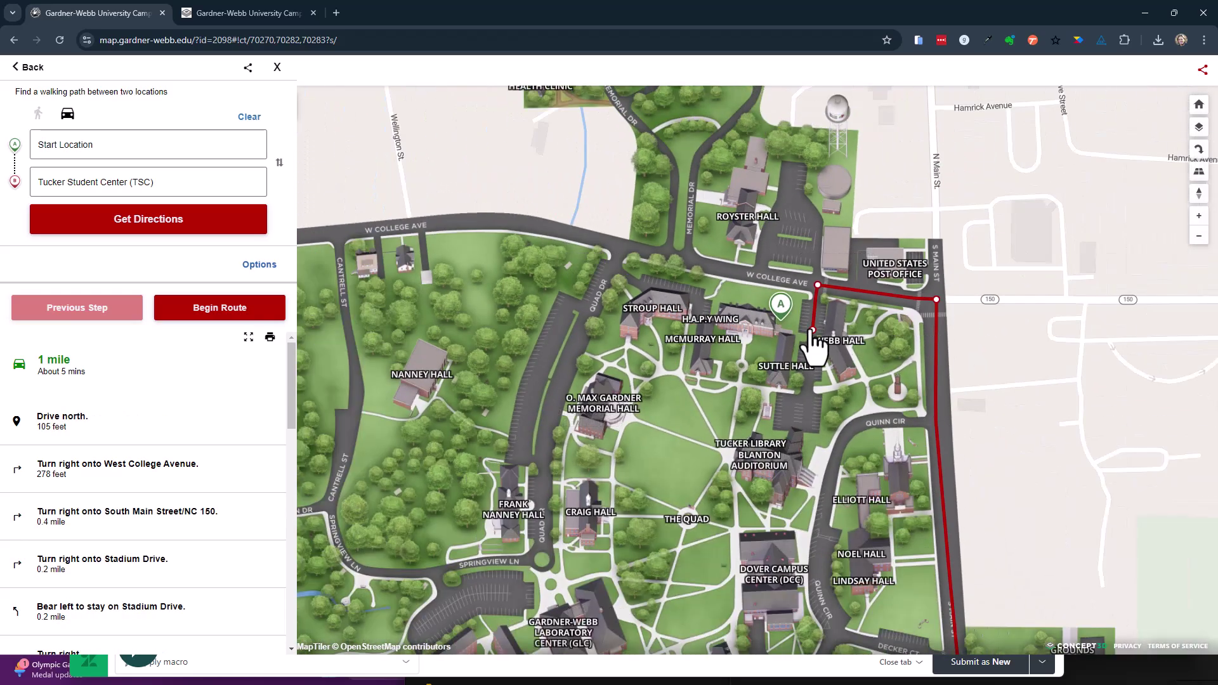
scroll(812, 330, "up", 4)
scroll(809, 326, "up", 1)
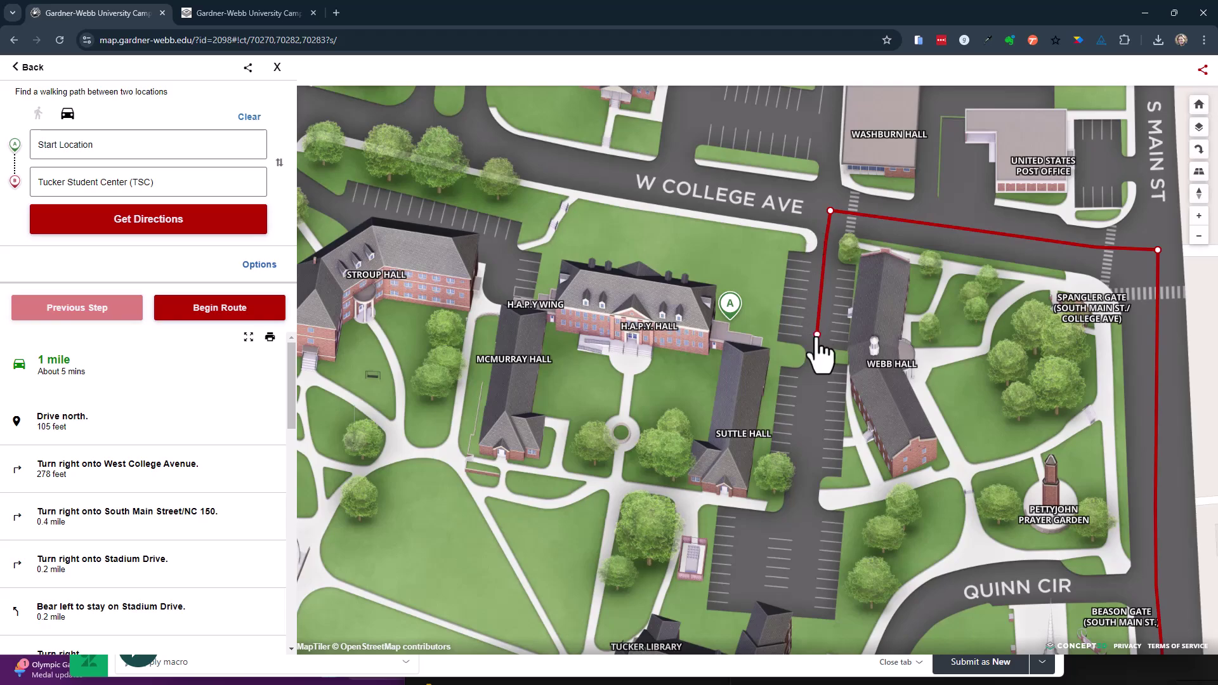
left_click_drag(687, 312, 701, 334)
scroll(788, 318, "down", 5)
scroll(787, 191, "up", 4)
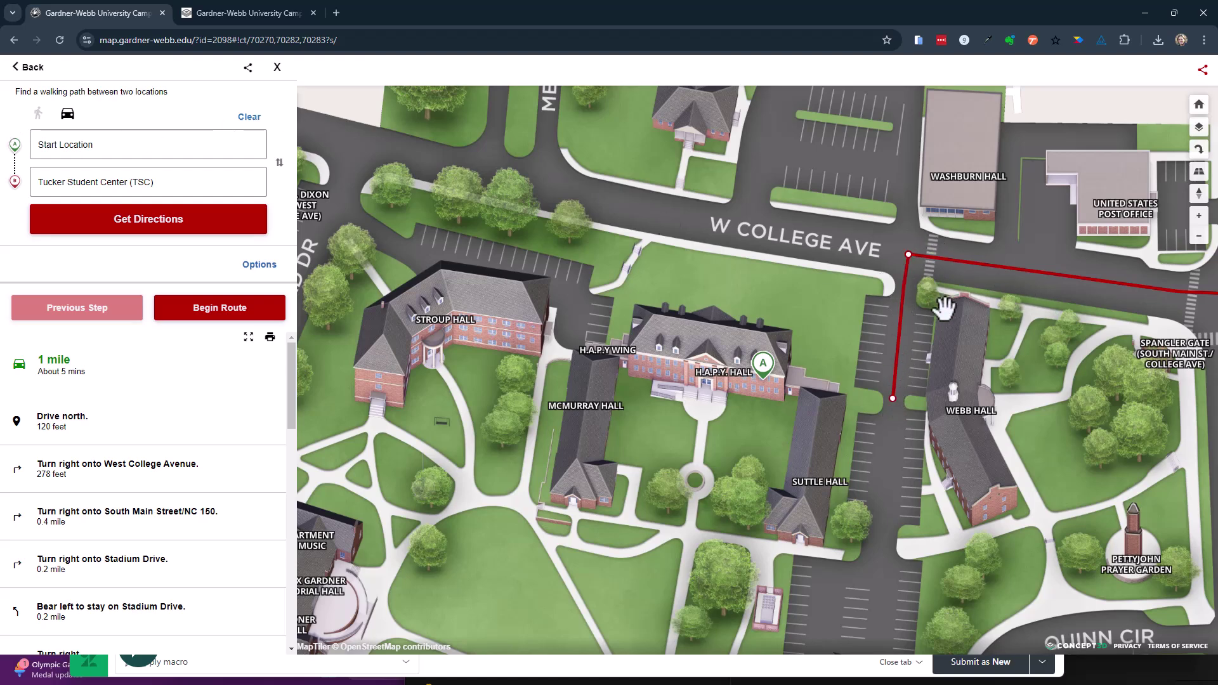
Drop start pin A at H.A.P.Y. Hall's front steps so the drive begins with a 131-foot leg north.
left_click_drag(943, 307, 883, 298)
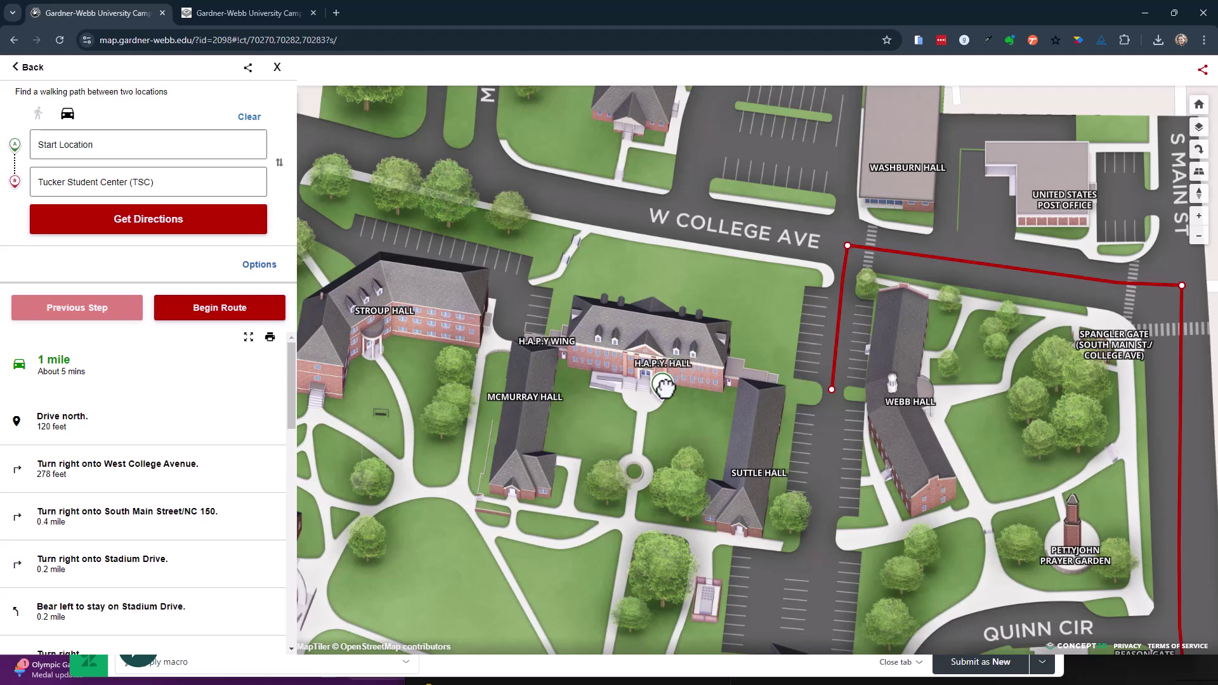
scroll(663, 384, "down", 3)
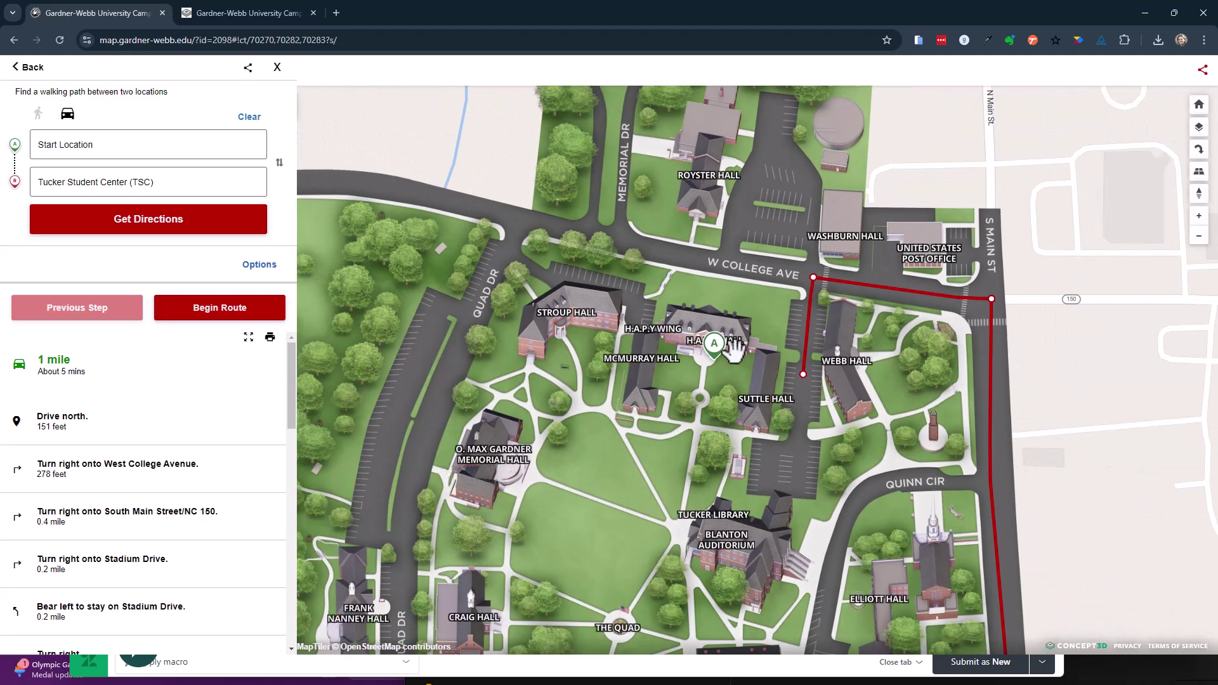
scroll(698, 343, "up", 5)
scroll(682, 354, "down", 5)
scroll(793, 267, "up", 2)
scroll(833, 234, "up", 5)
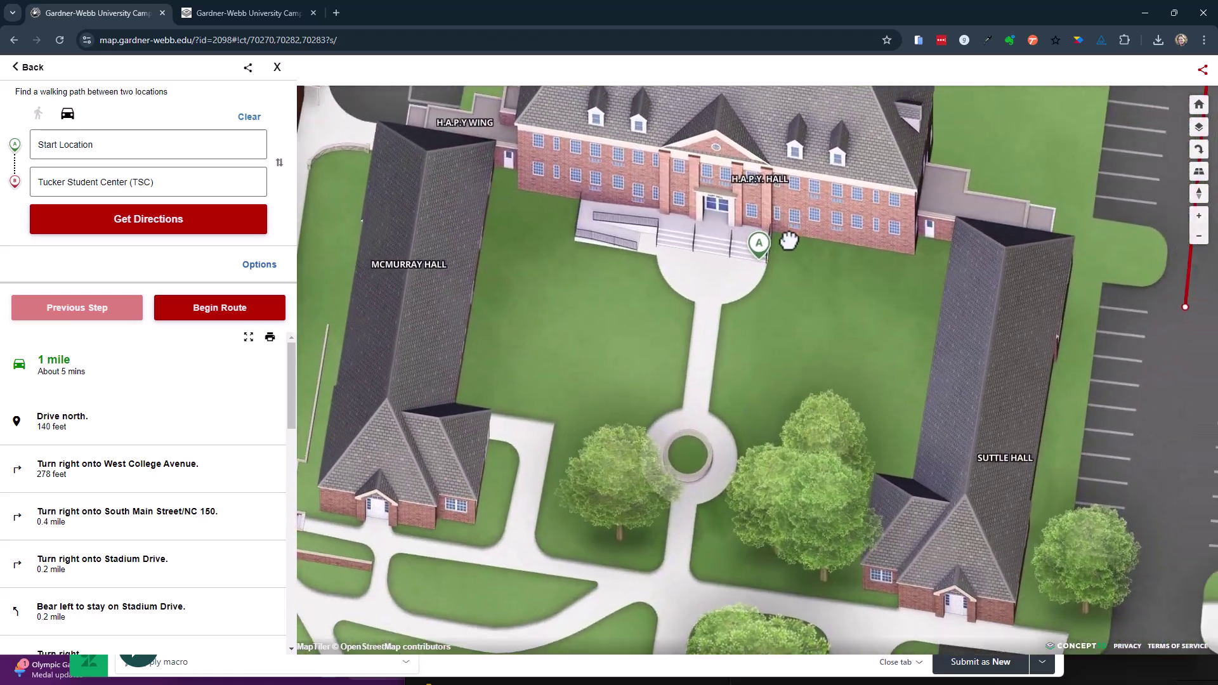
scroll(765, 210, "down", 2)
left_click_drag(781, 285, 701, 470)
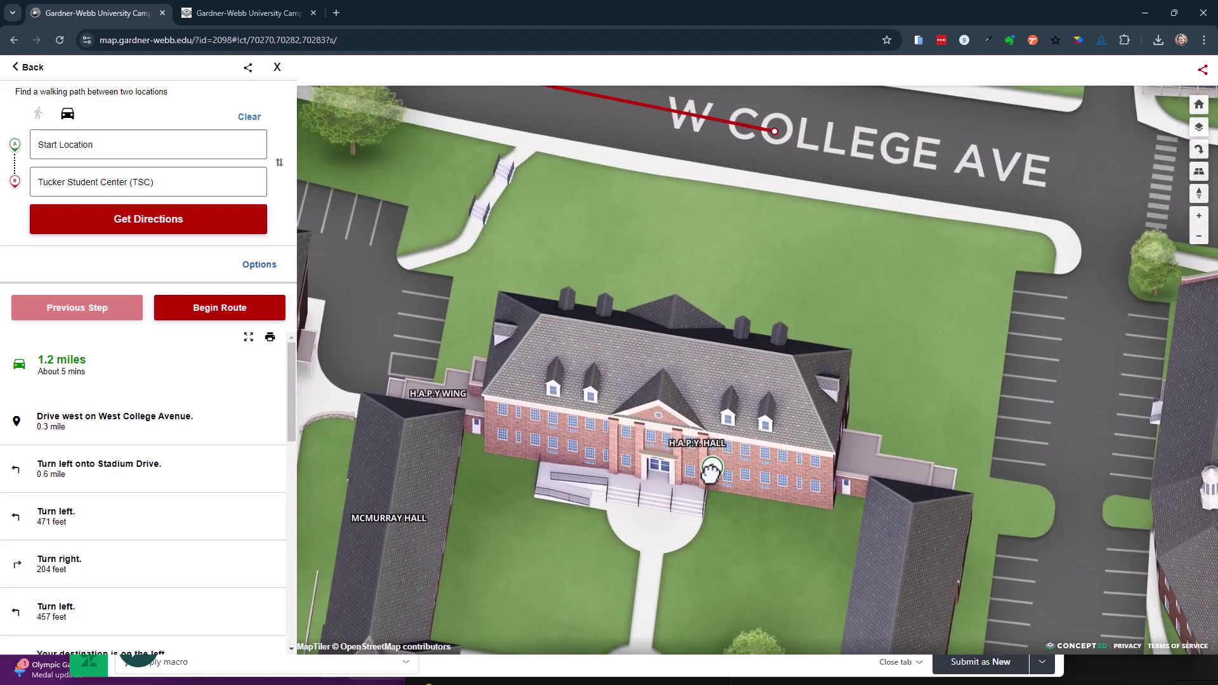
left_click(710, 471)
scroll(770, 468, "down", 3)
scroll(749, 444, "up", 4)
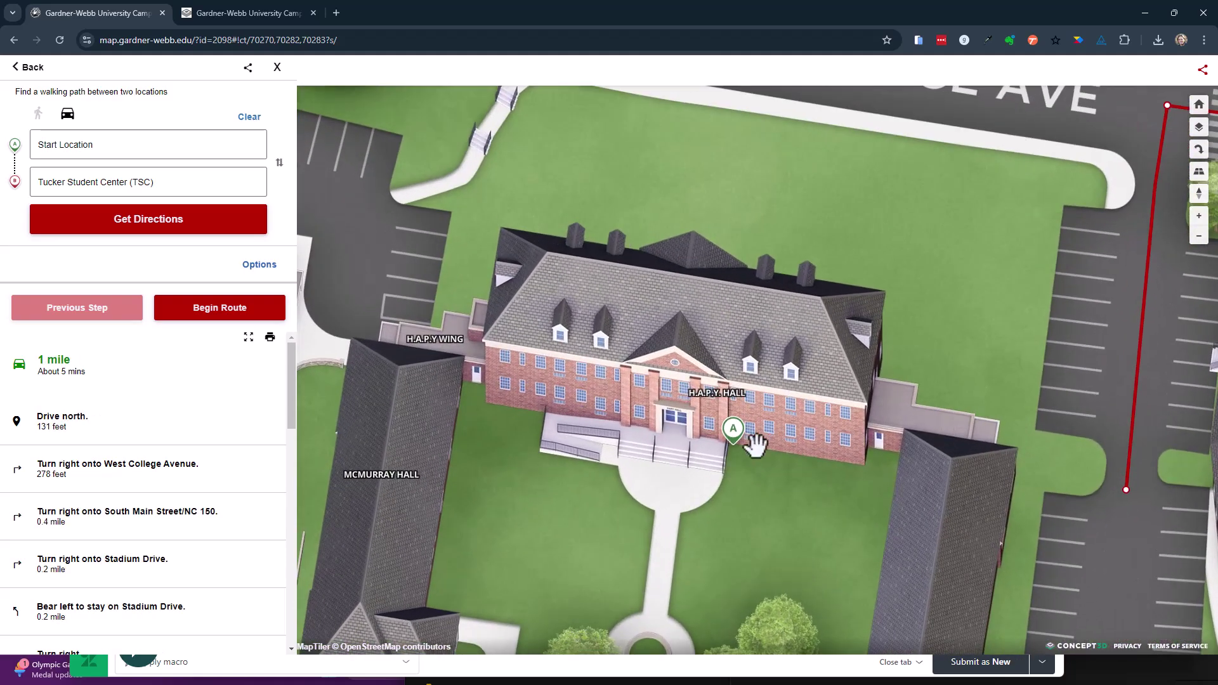
scroll(746, 438, "down", 3)
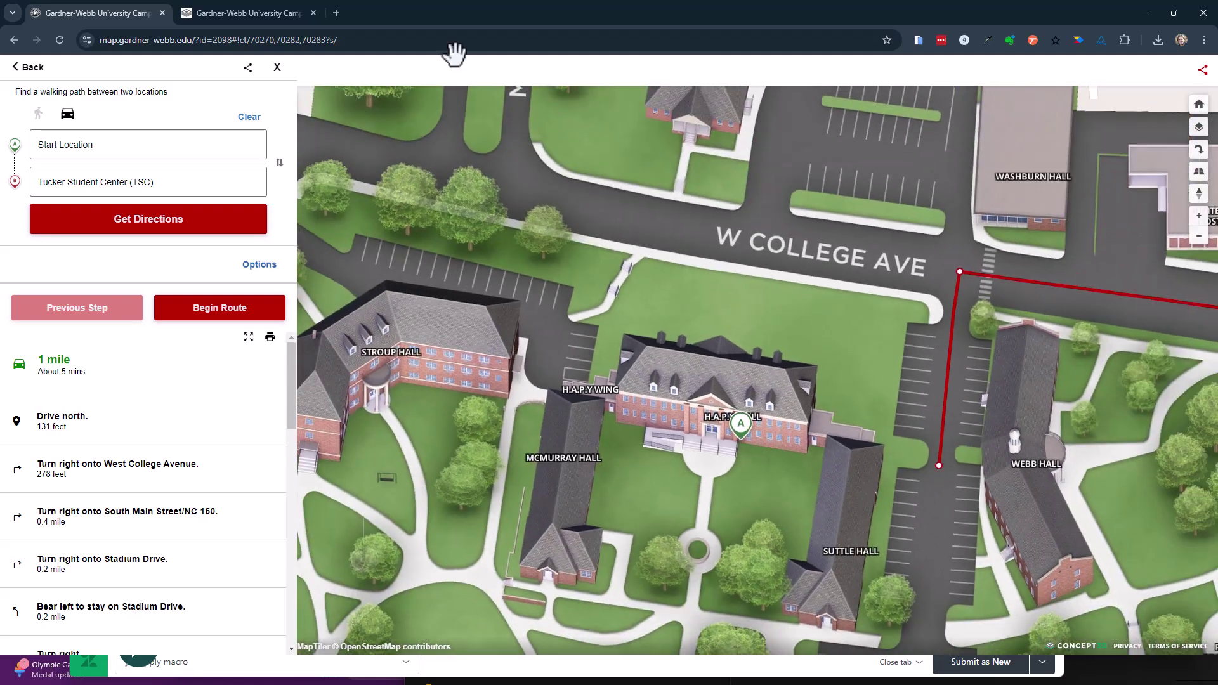
Move the H.A.P.Y. Hall marker from its roof to the front entrance and save it.
left_click(258, 15)
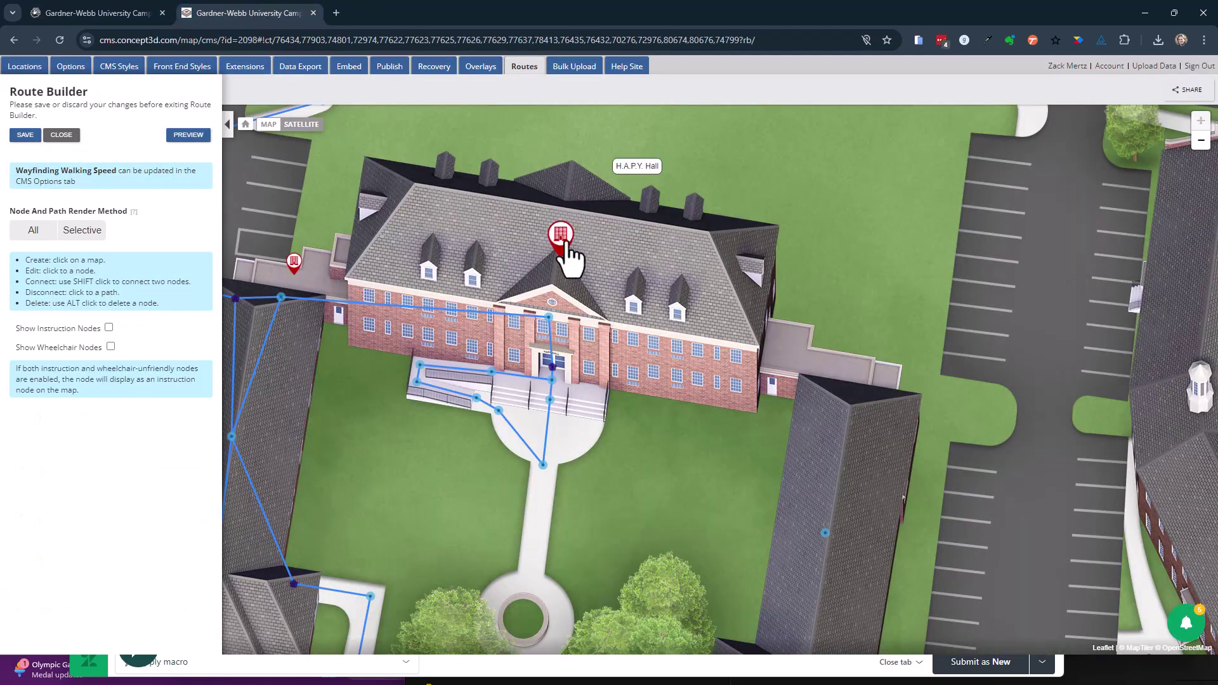
left_click(62, 135)
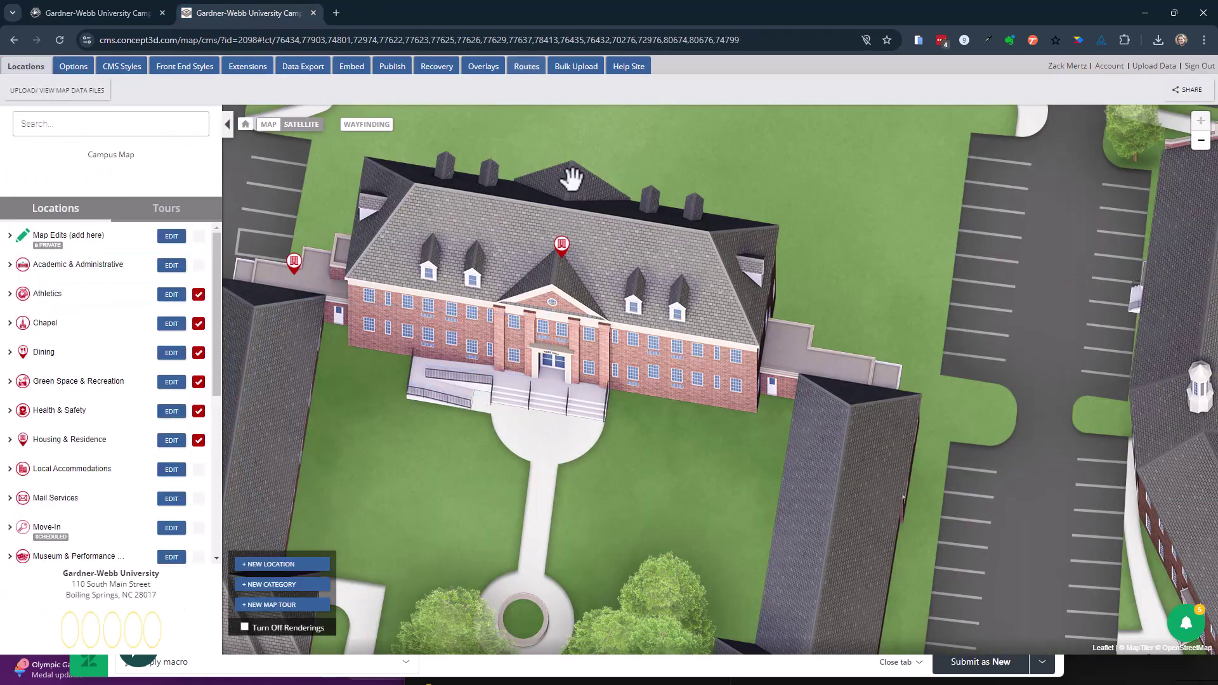
left_click(562, 248)
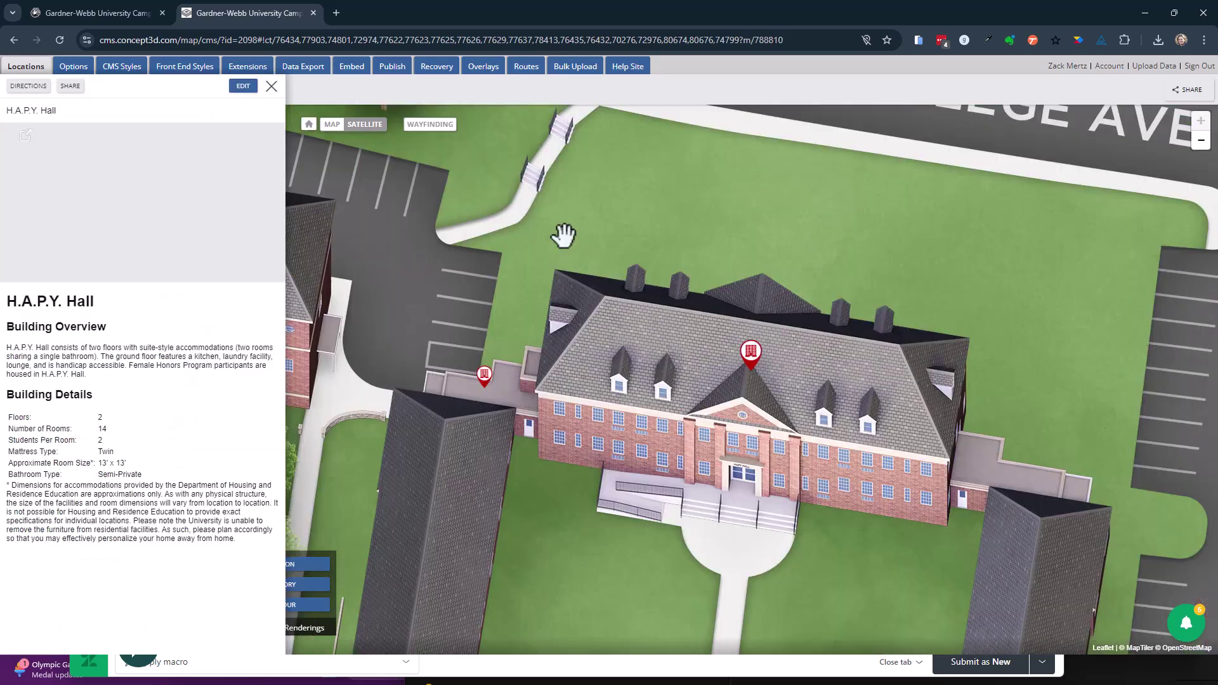
left_click(242, 86)
left_click(751, 432)
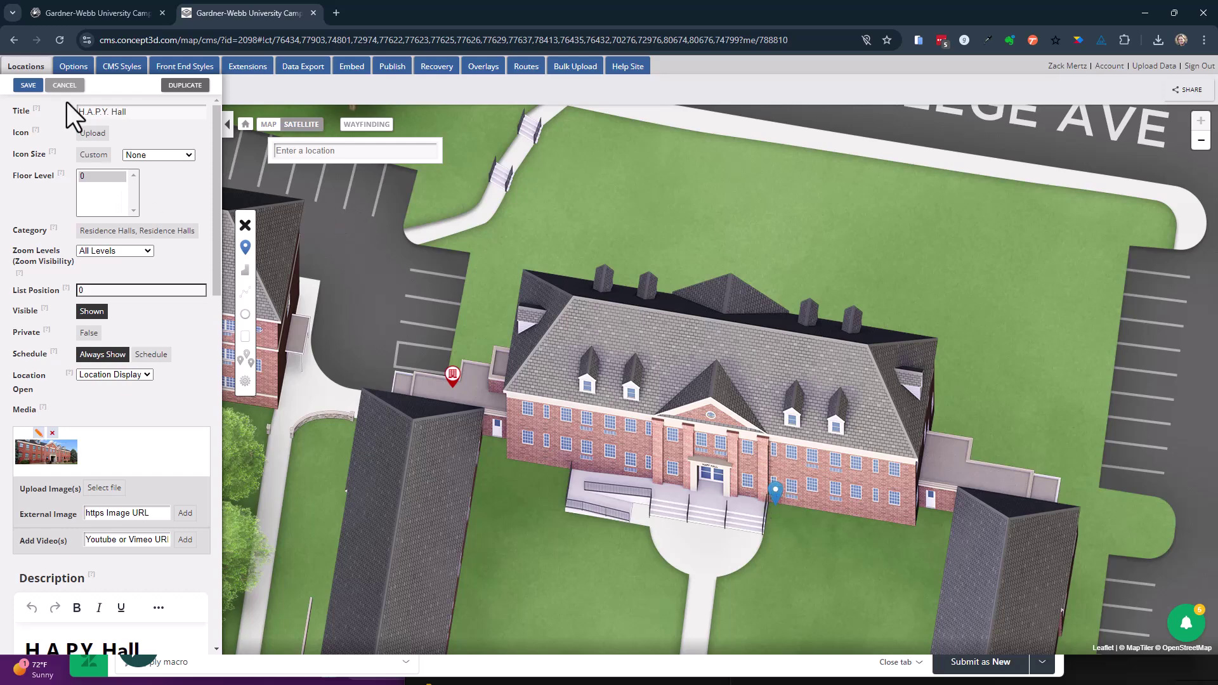
left_click(28, 86)
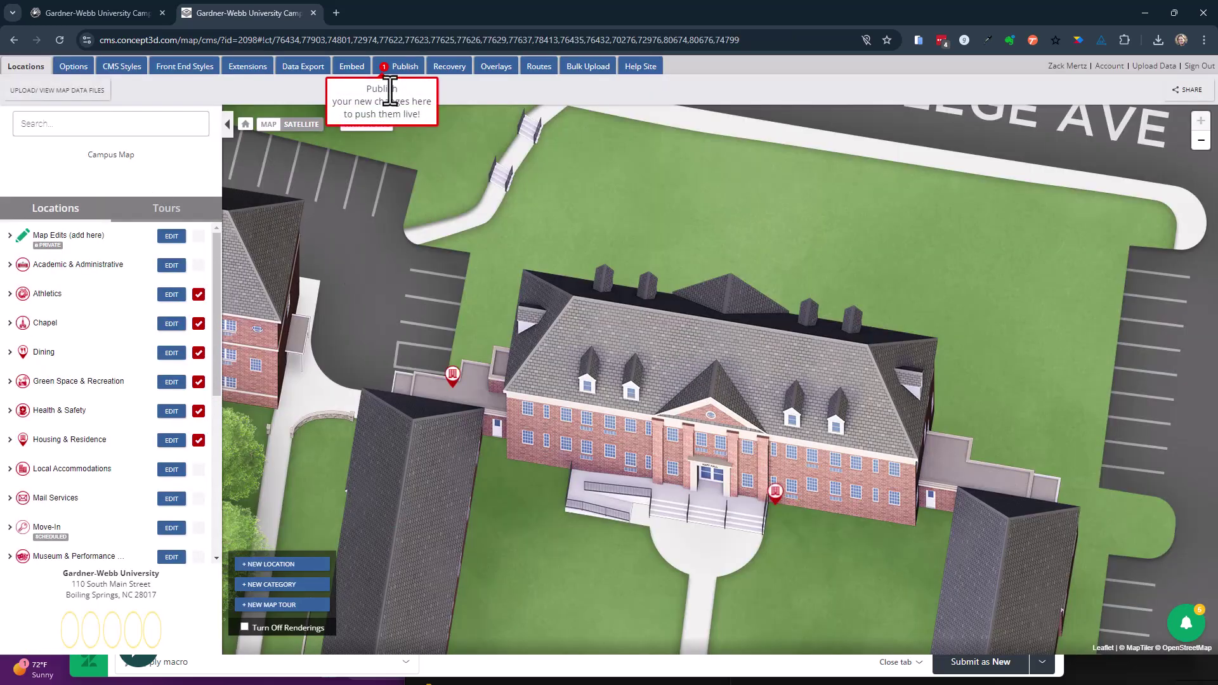
Publish all pending changes and return to the live campus map.
left_click(396, 66)
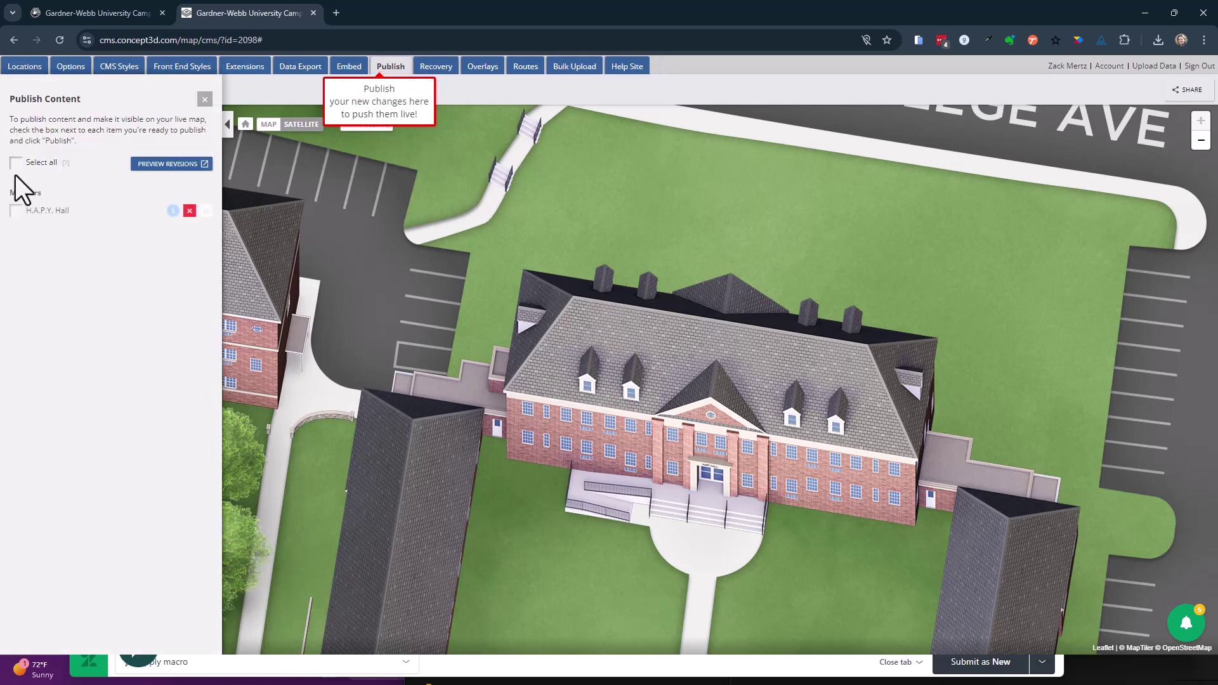
left_click(15, 163)
left_click(194, 251)
left_click(136, 13)
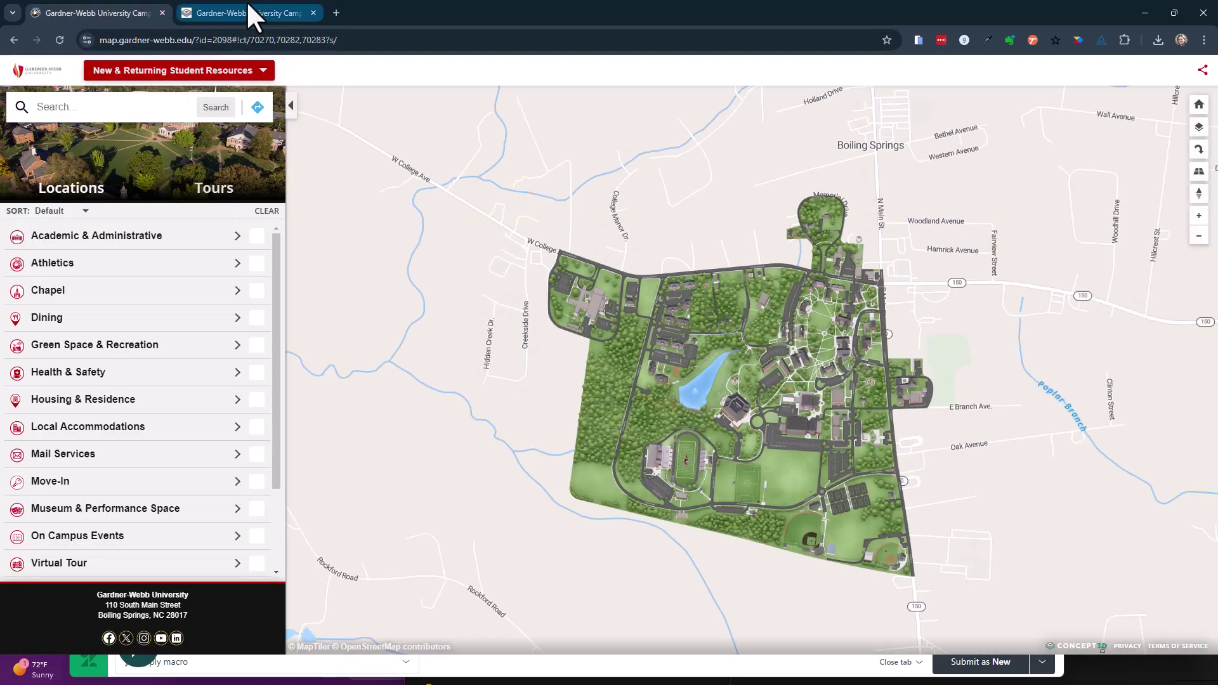
Turn on Housing & Residence locations on the live map and zoom in to H.A.P.Y. Hall.
left_click(248, 13)
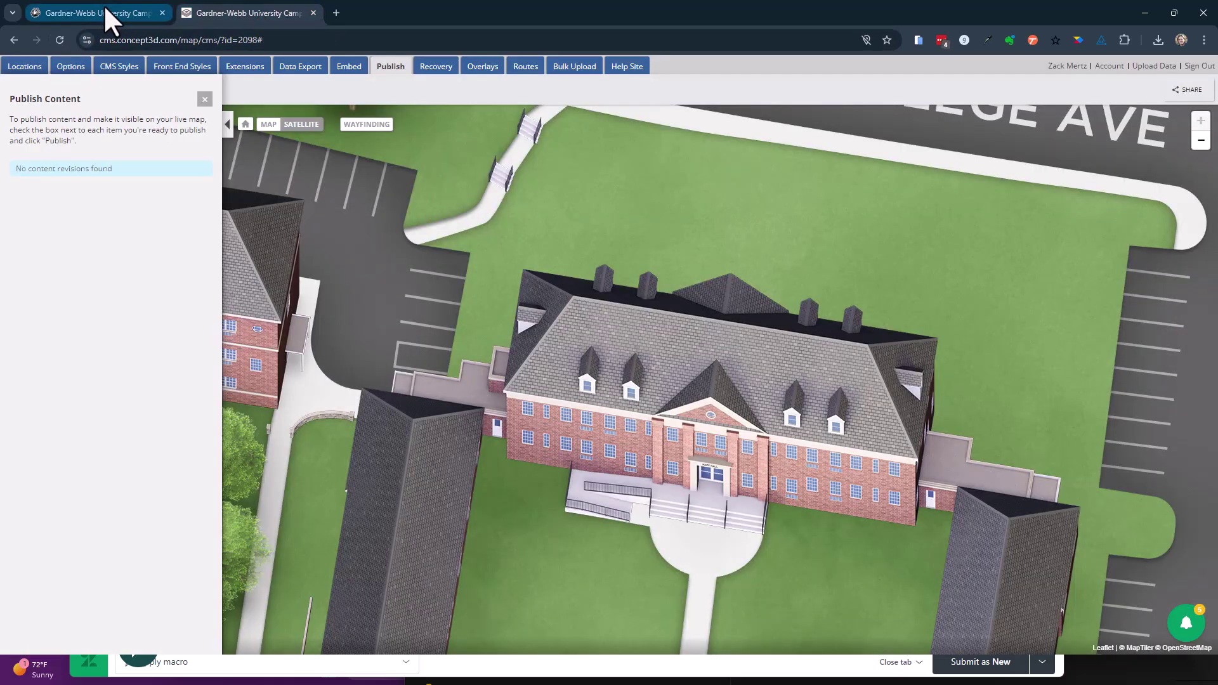
left_click(105, 12)
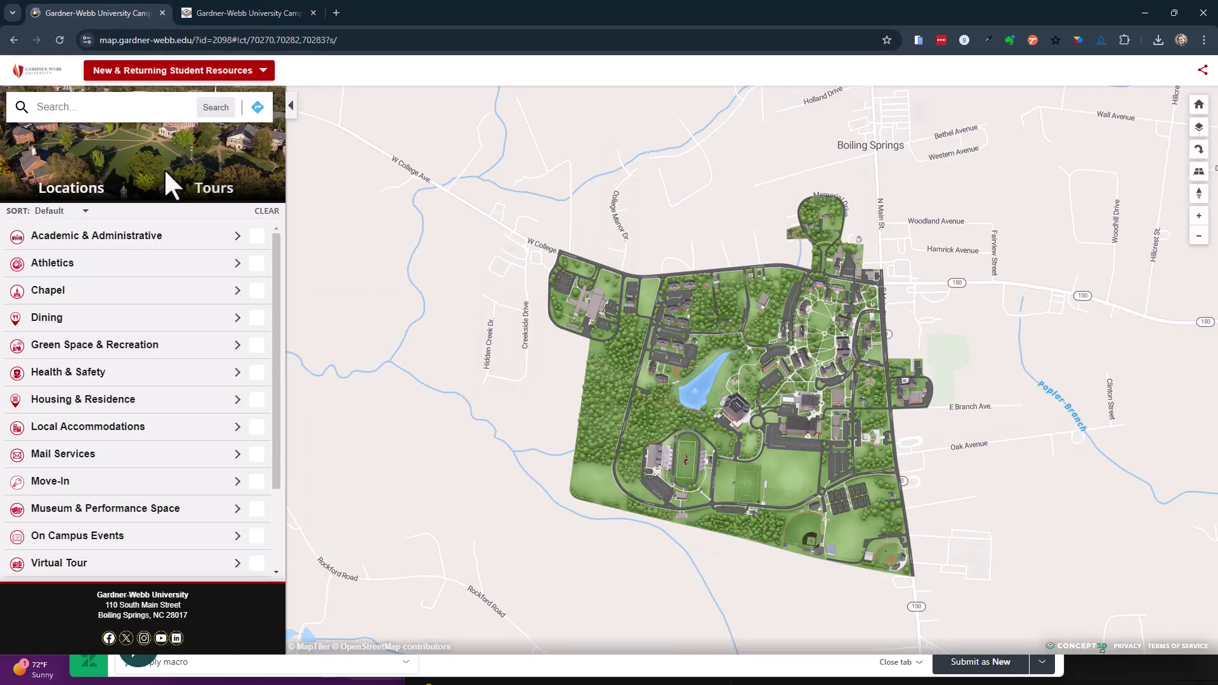
left_click(257, 401)
scroll(868, 270, "up", 5)
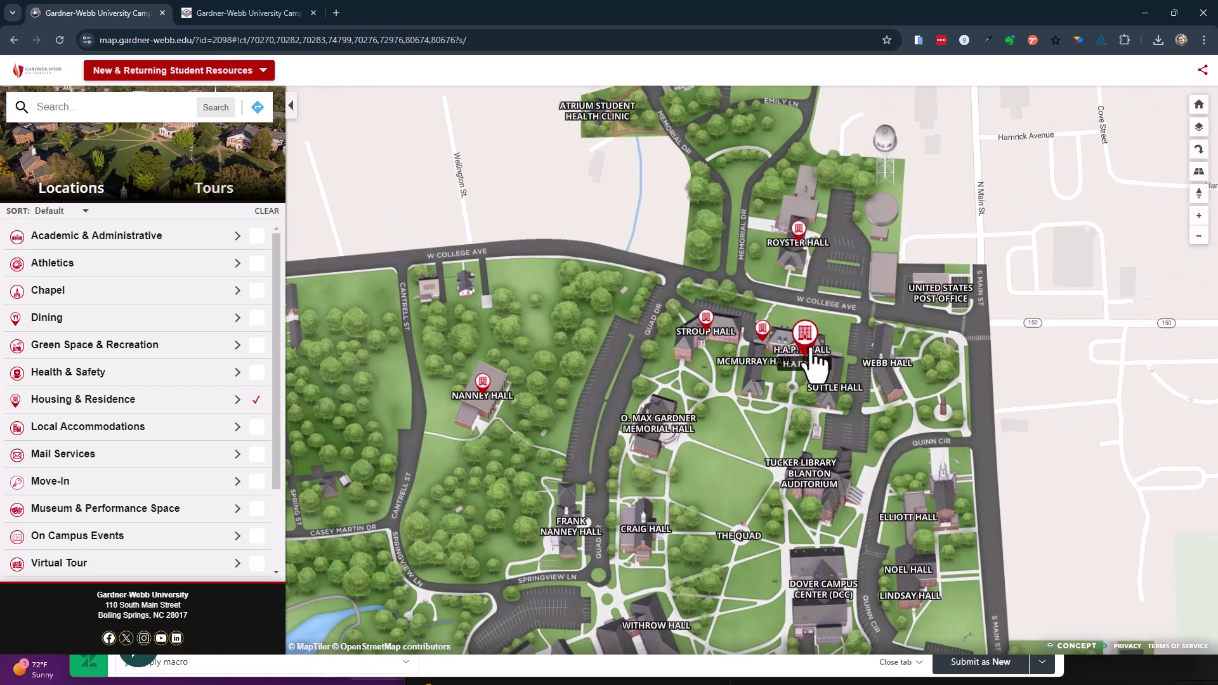
scroll(810, 358, "up", 3)
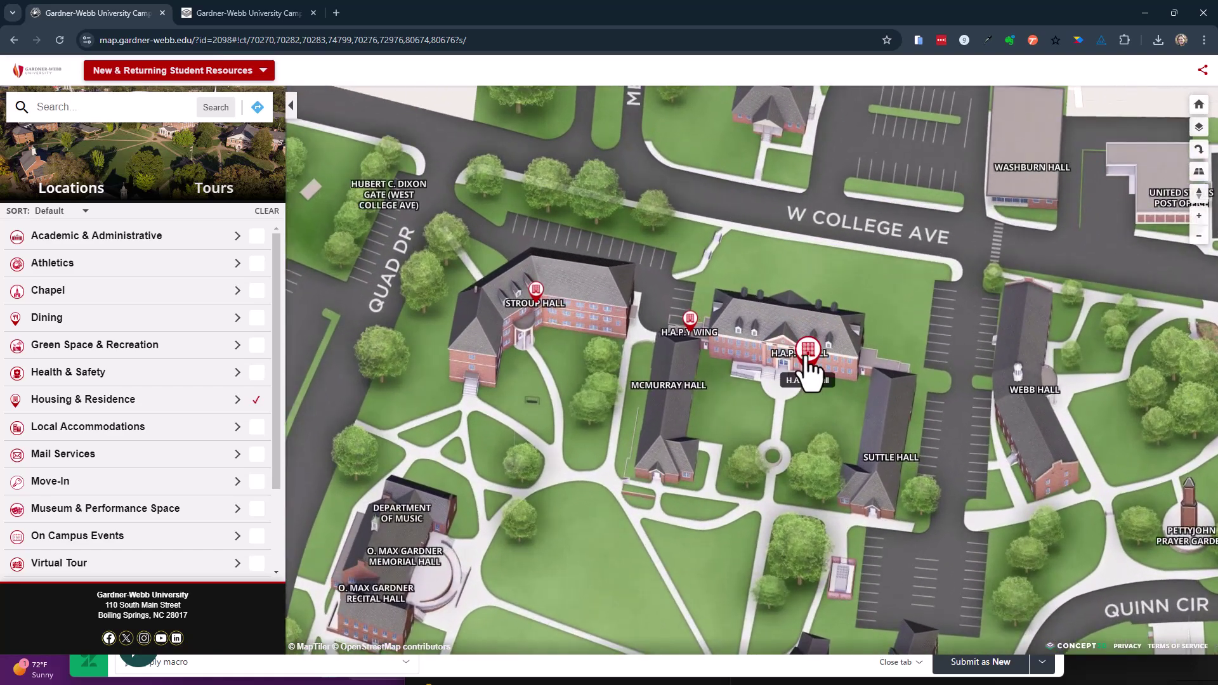
scroll(815, 373, "up", 3)
scroll(808, 375, "up", 3)
scroll(812, 391, "down", 6)
Get walking directions from H.A.P.Y. Hall to Tucker Student Center (TSC), a 0.4-mile route.
left_click(807, 384)
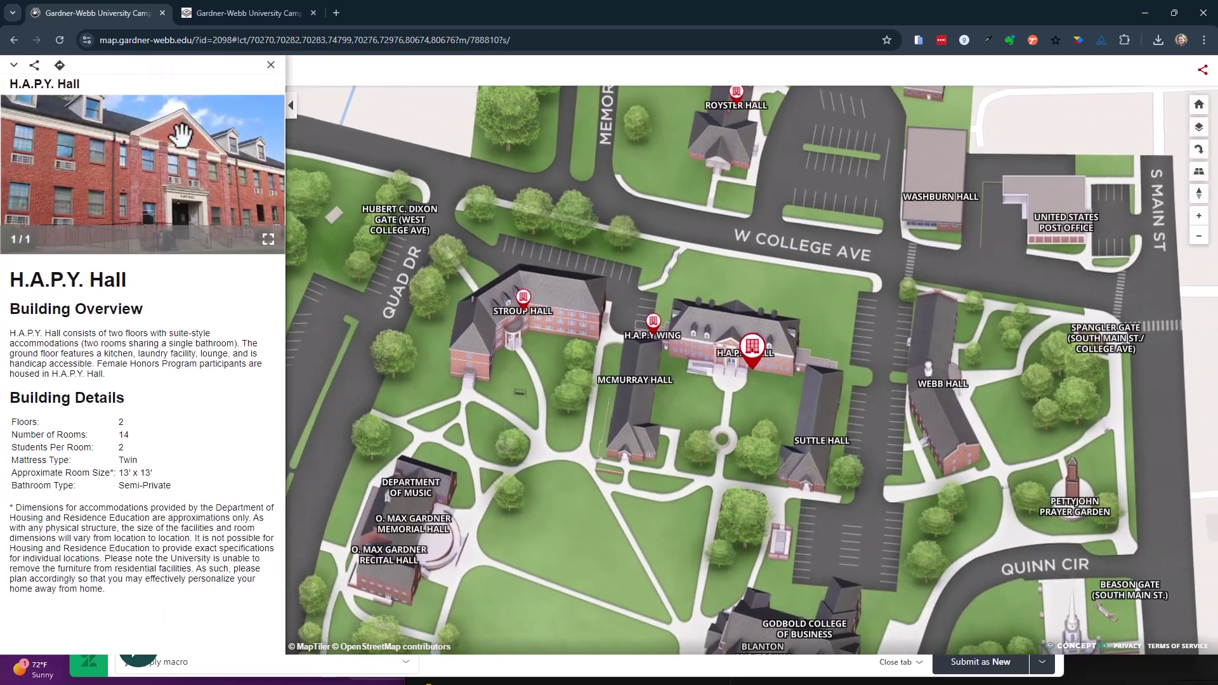
left_click(61, 65)
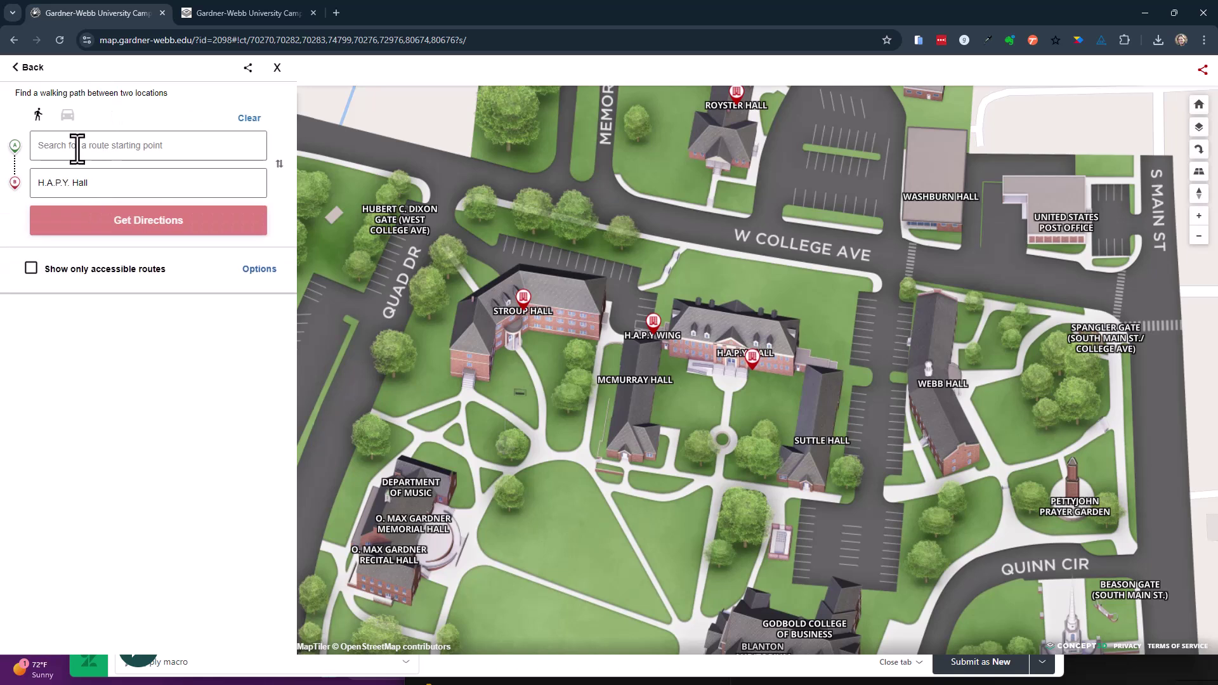
left_click(282, 164)
left_click(159, 182)
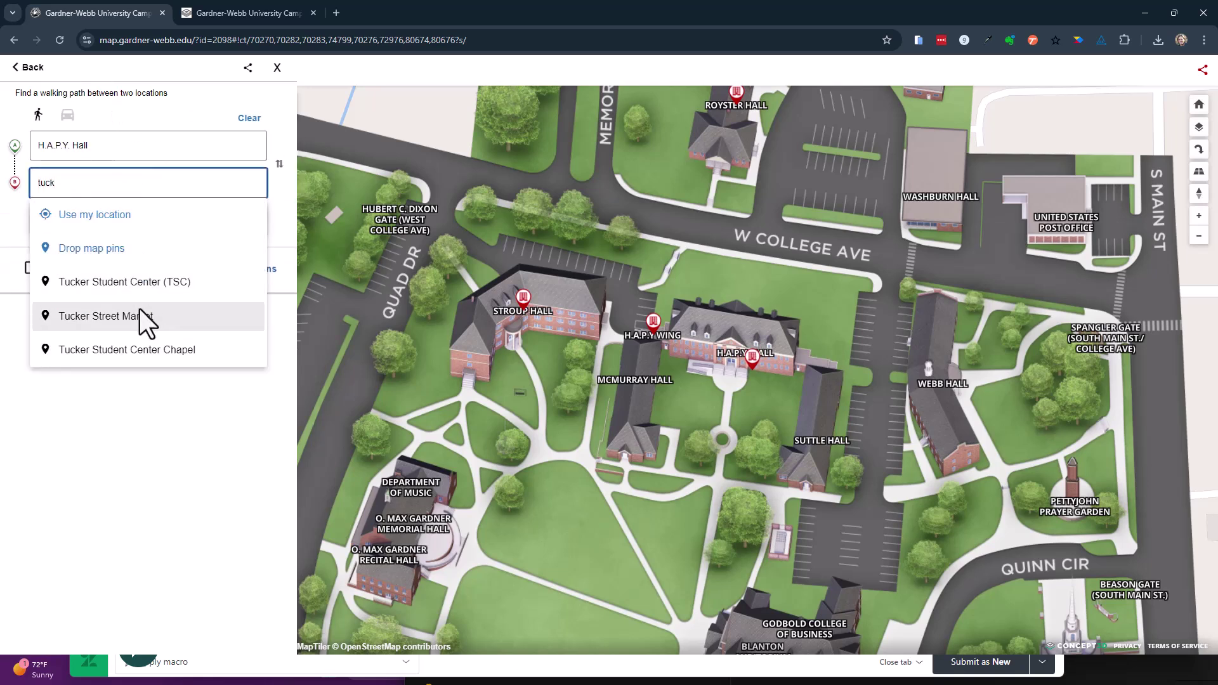
left_click(162, 281)
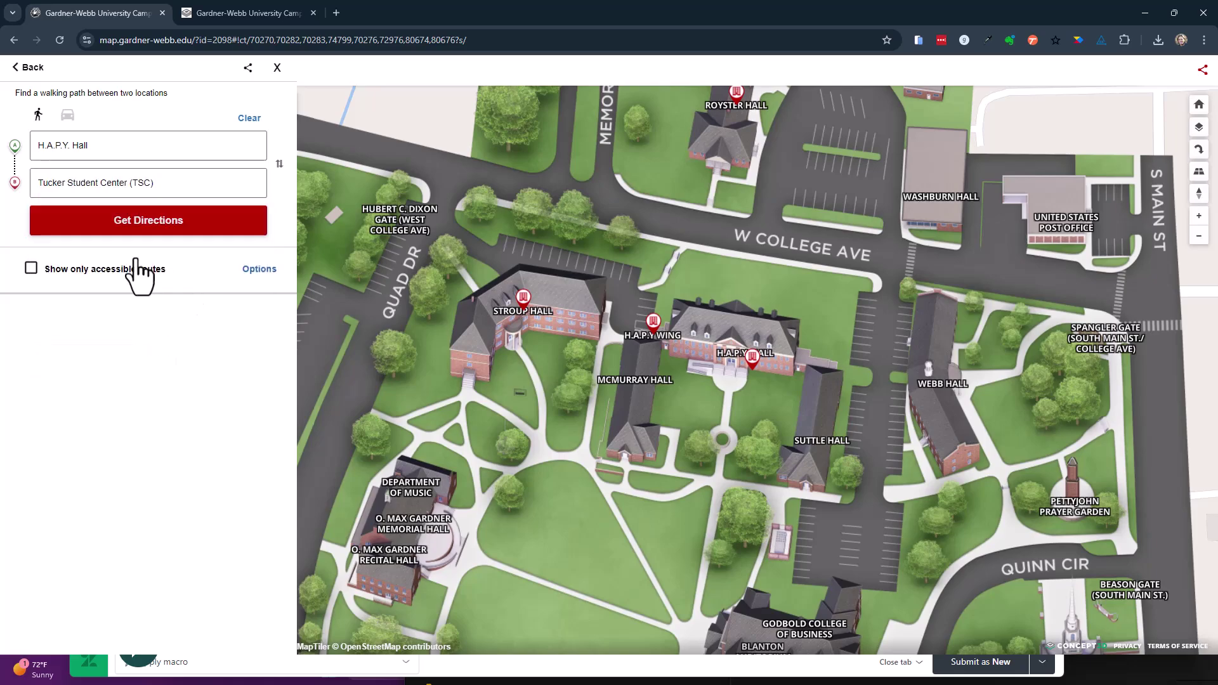
left_click(147, 227)
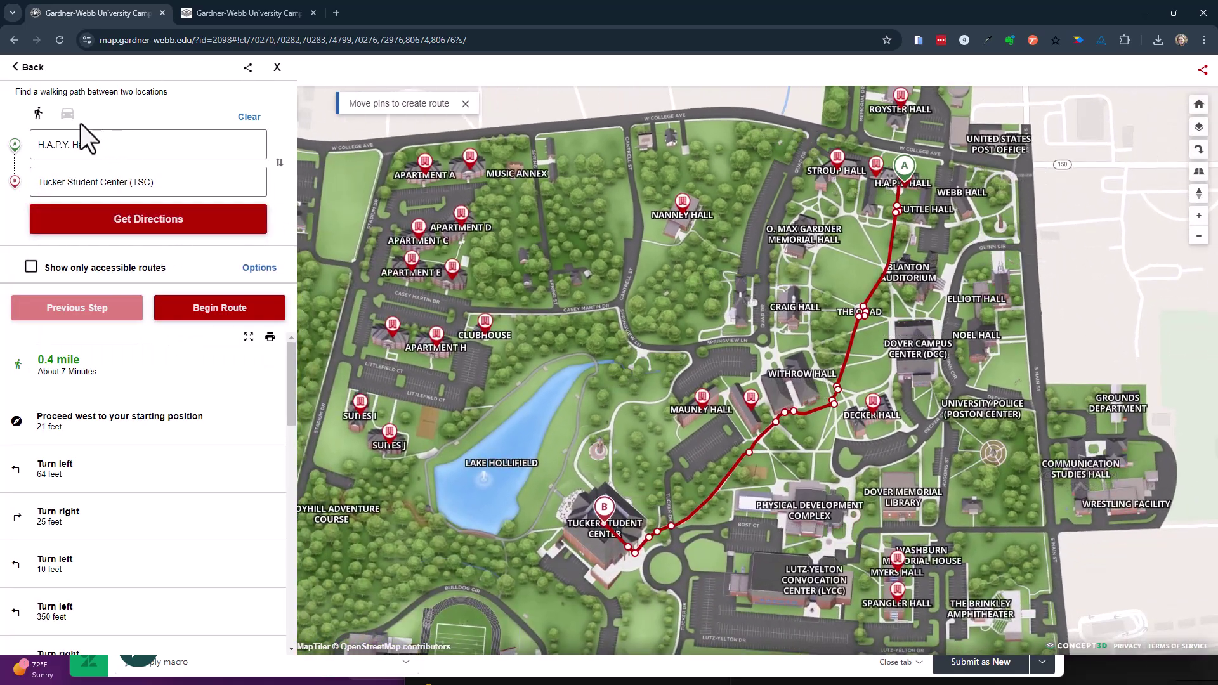
Switch to the 1-mile driving route, starting with a 129-foot northward leg, and inspect it.
left_click(71, 120)
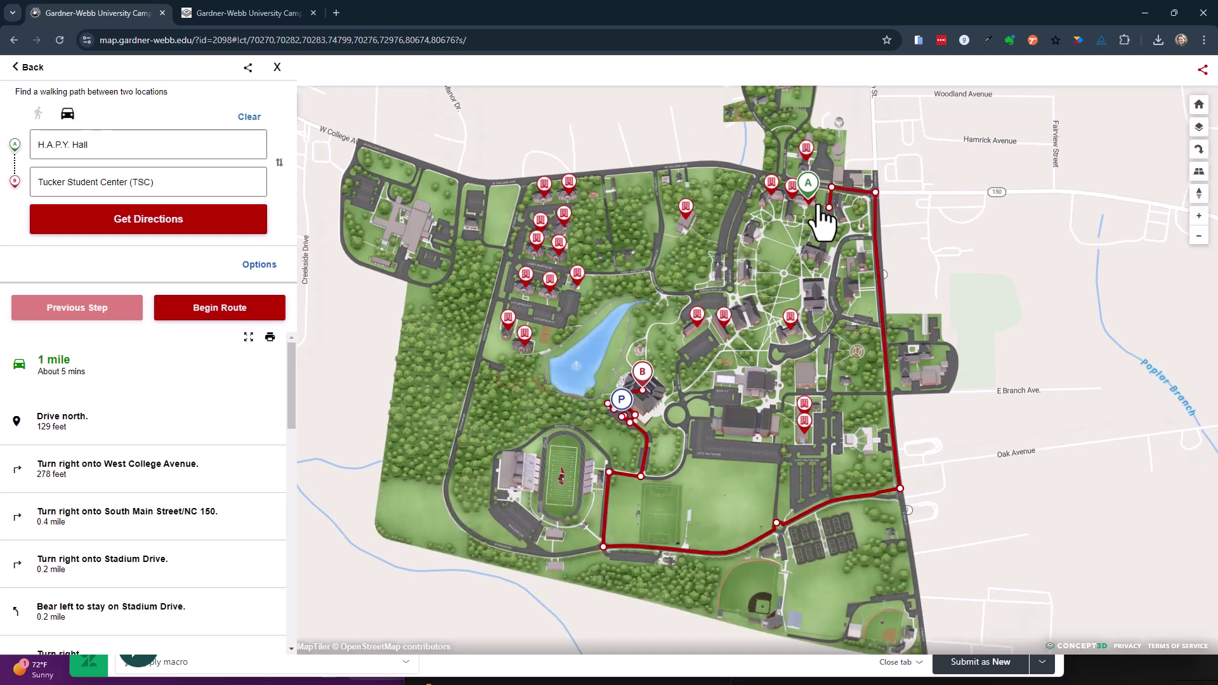
scroll(822, 222, "up", 3)
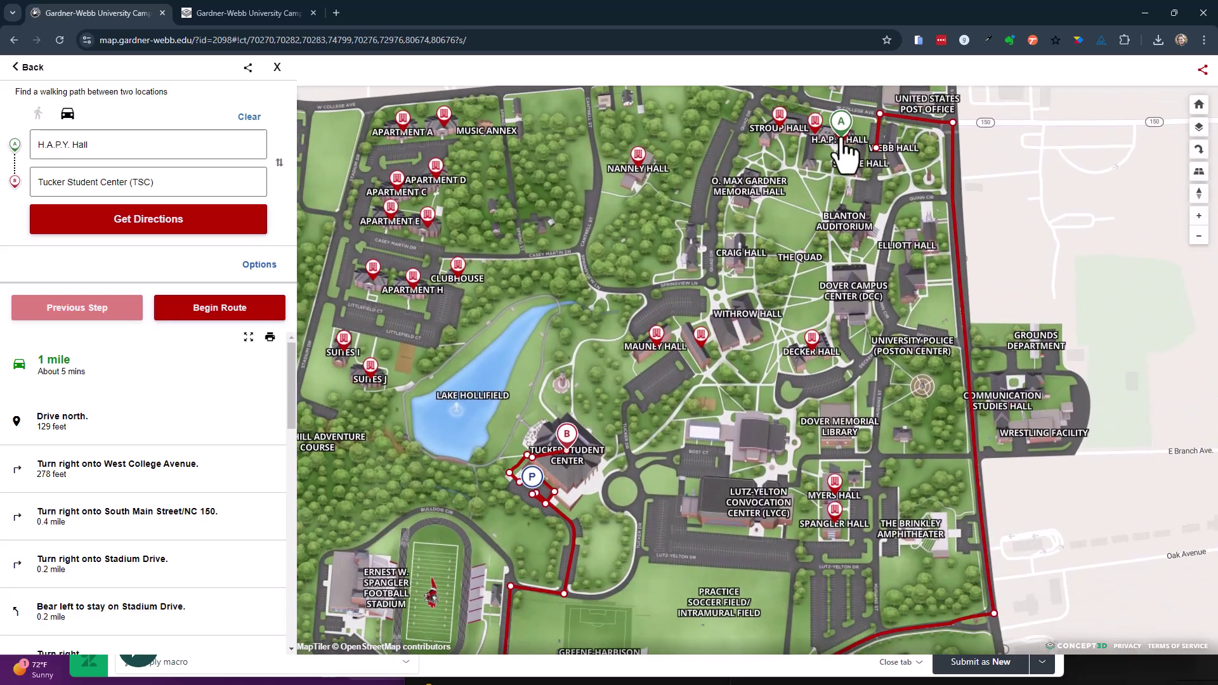
scroll(848, 139, "up", 5)
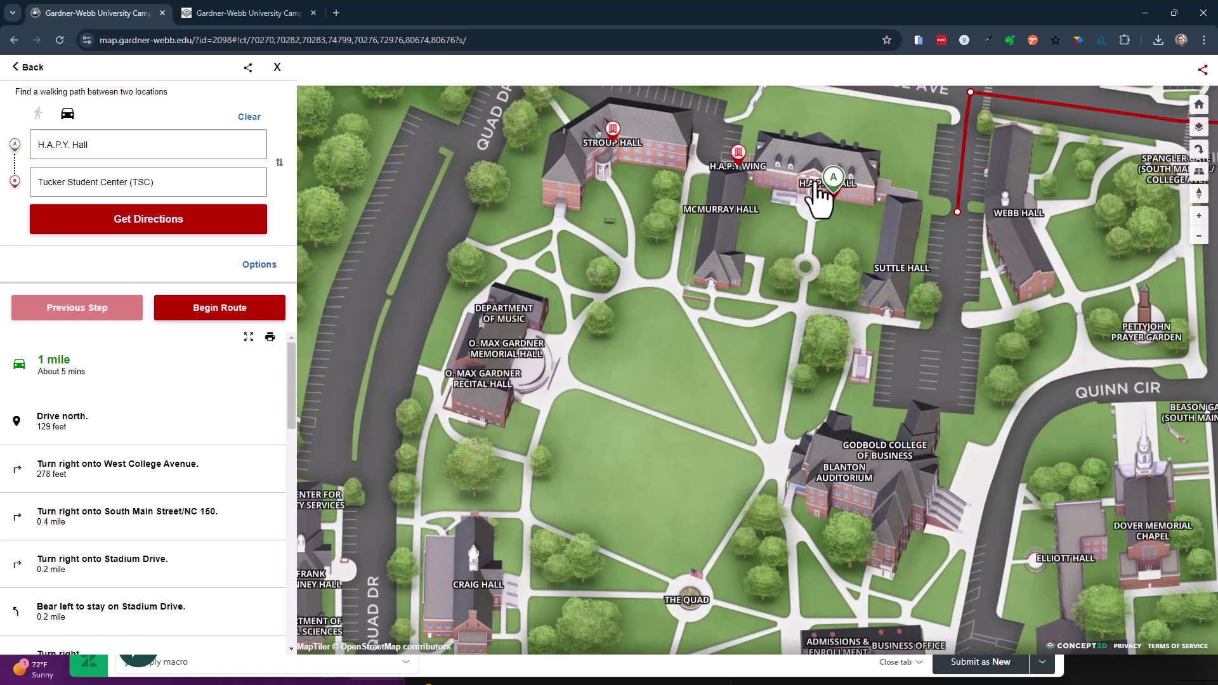
scroll(828, 203, "down", 5)
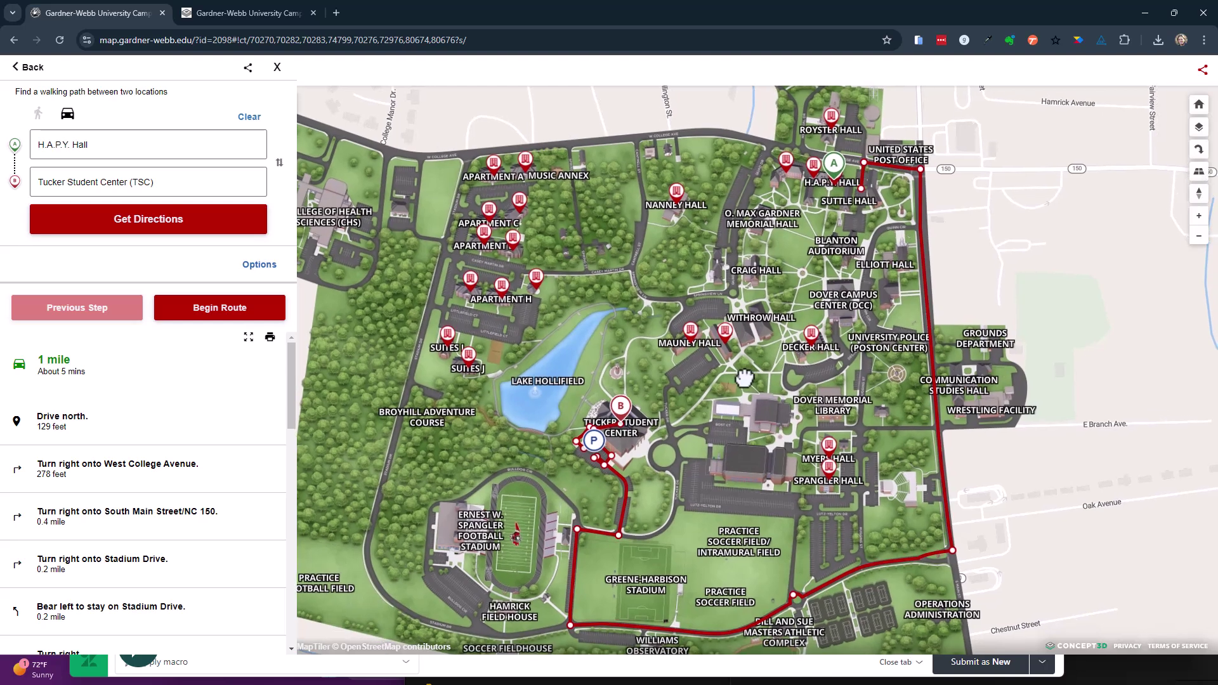
left_click_drag(753, 382, 726, 374)
left_click_drag(786, 280, 718, 284)
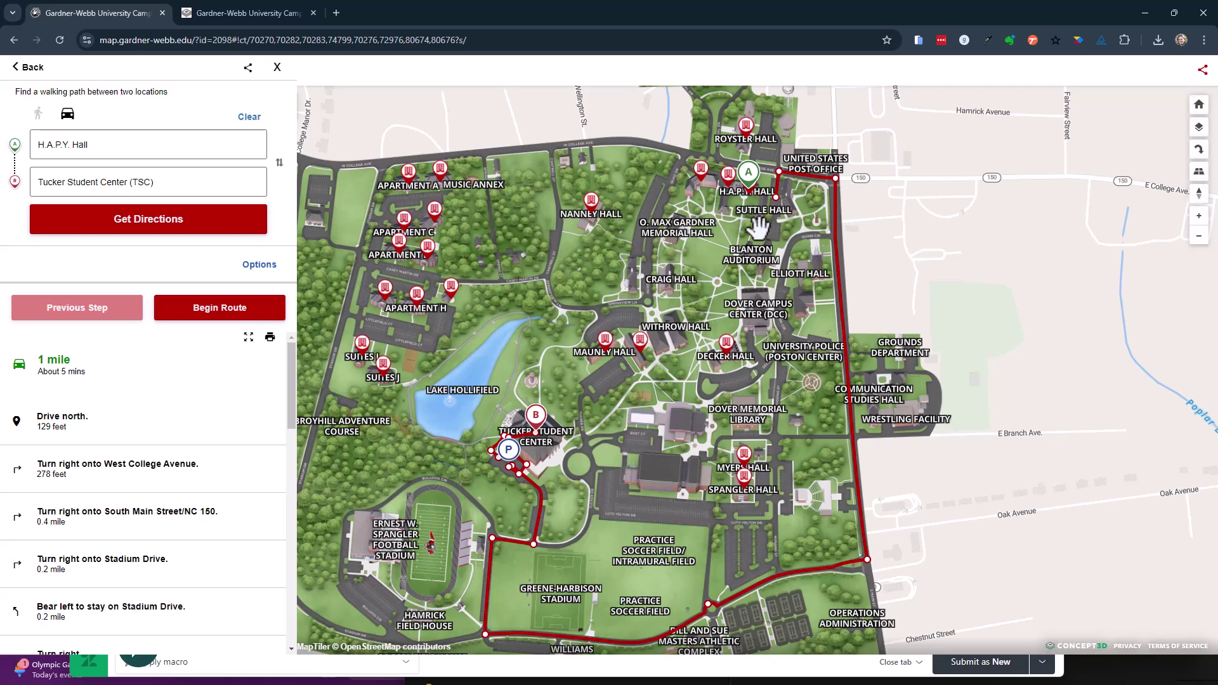
scroll(709, 255, "up", 1)
scroll(743, 210, "up", 1)
scroll(748, 206, "up", 5)
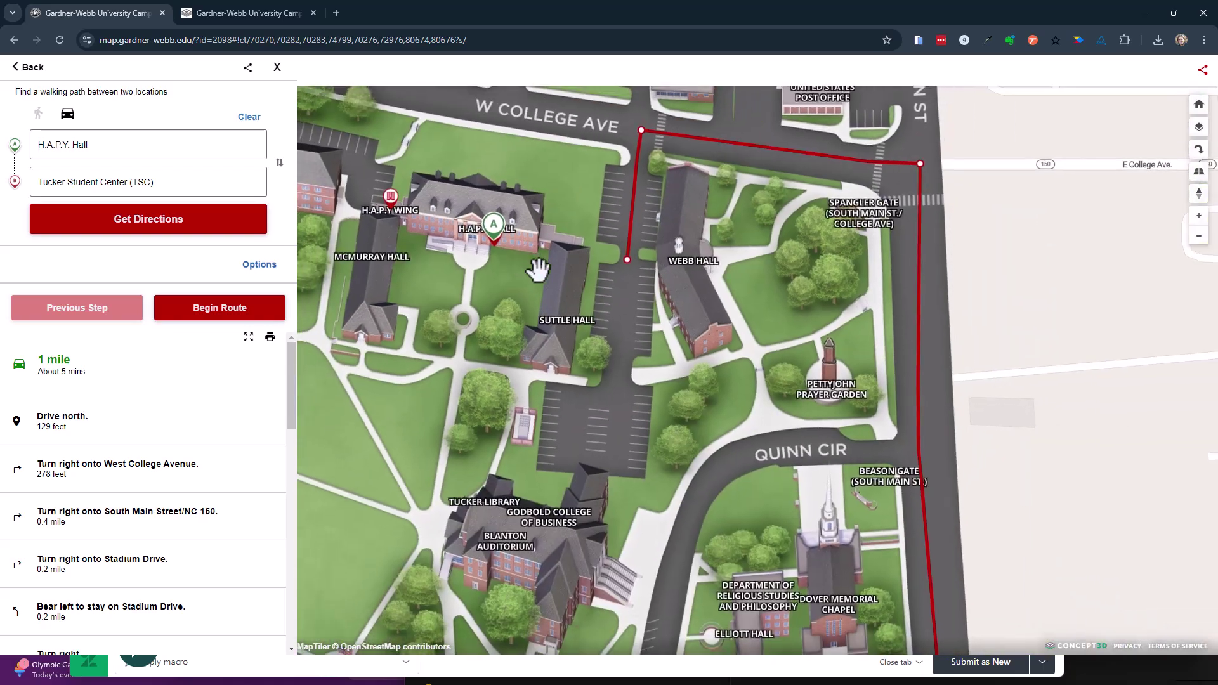
scroll(546, 279, "down", 5)
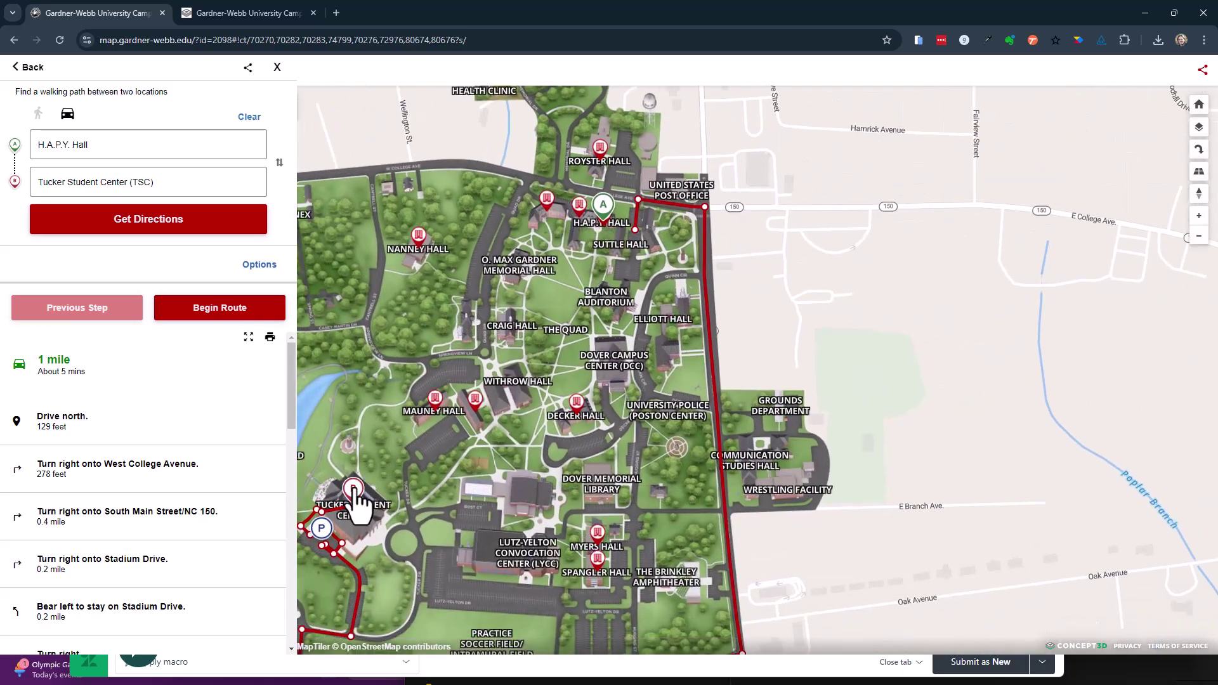
Clear the existing route and both endpoints, then reload the campus map page.
scroll(1035, 191, "down", 4)
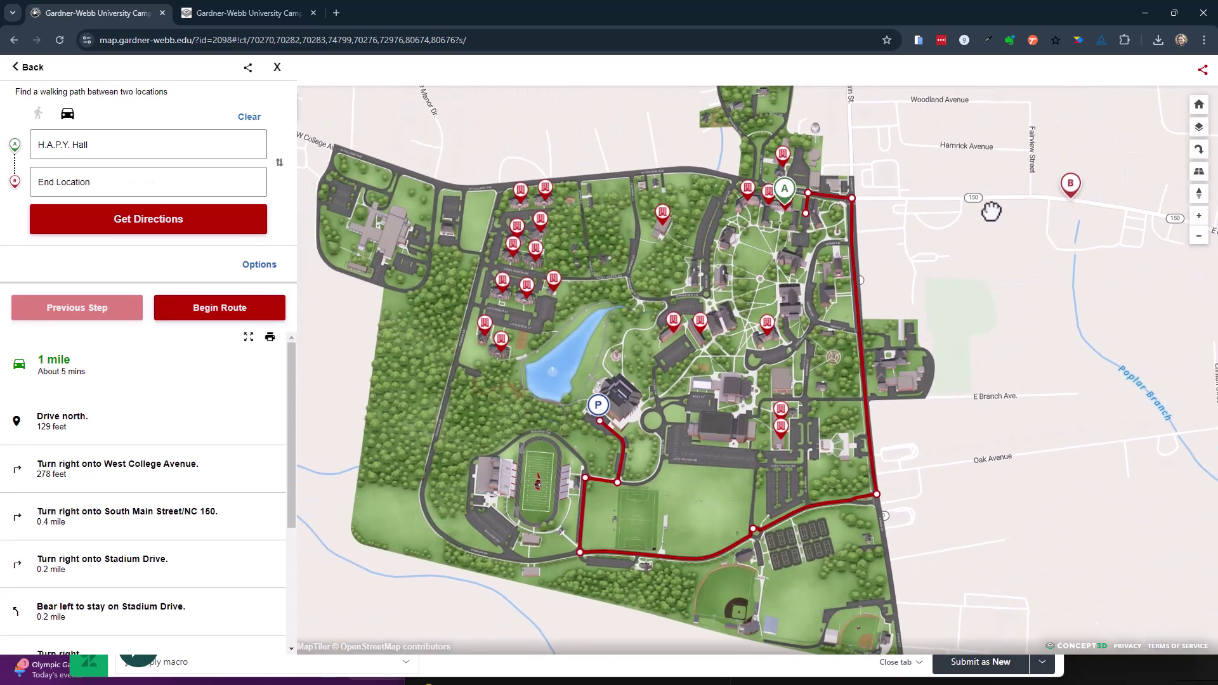
left_click(172, 236)
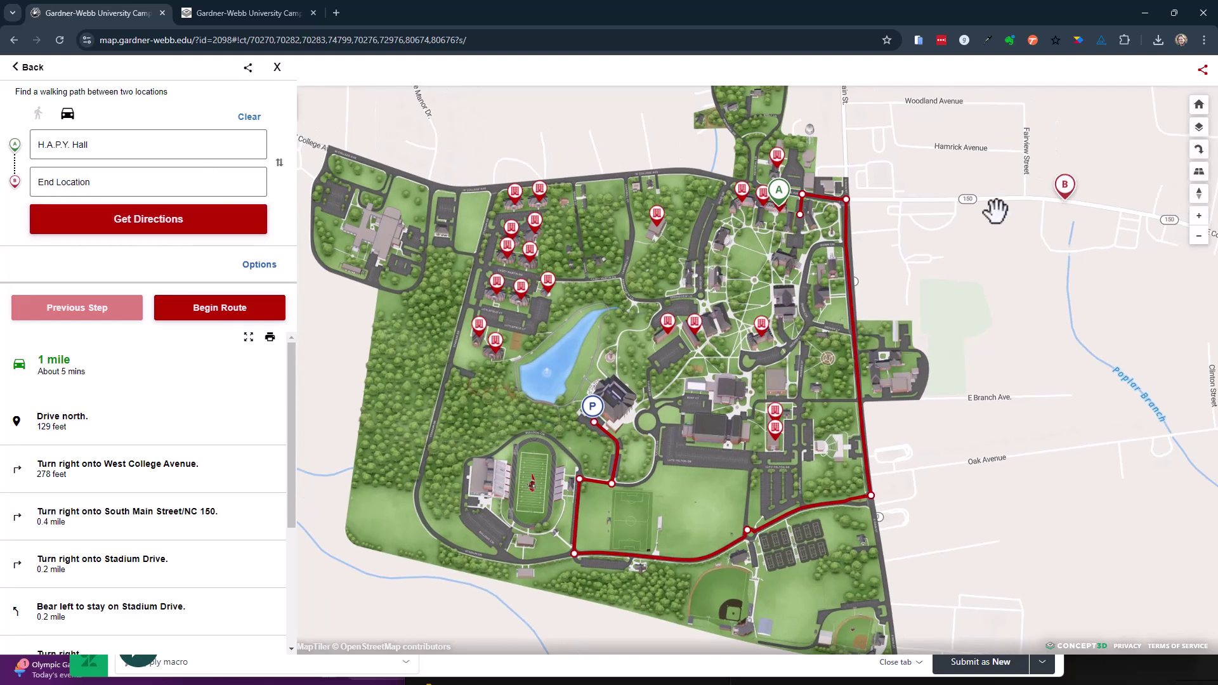
left_click(82, 180)
left_click(251, 117)
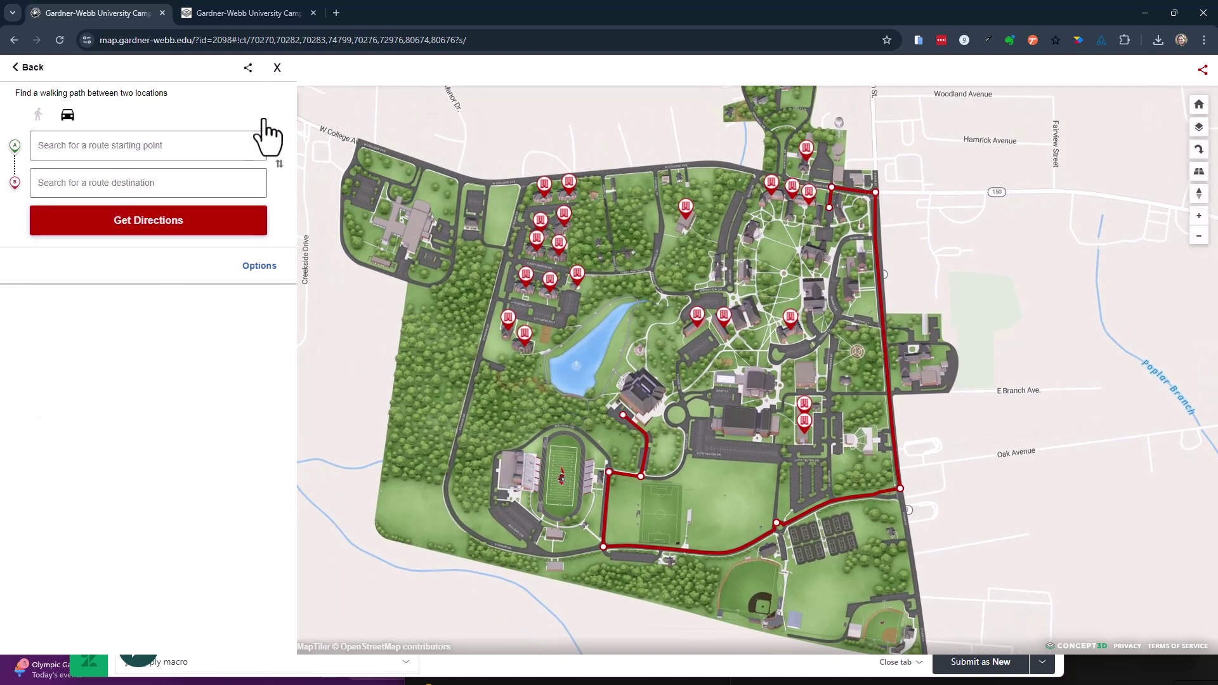
left_click(136, 145)
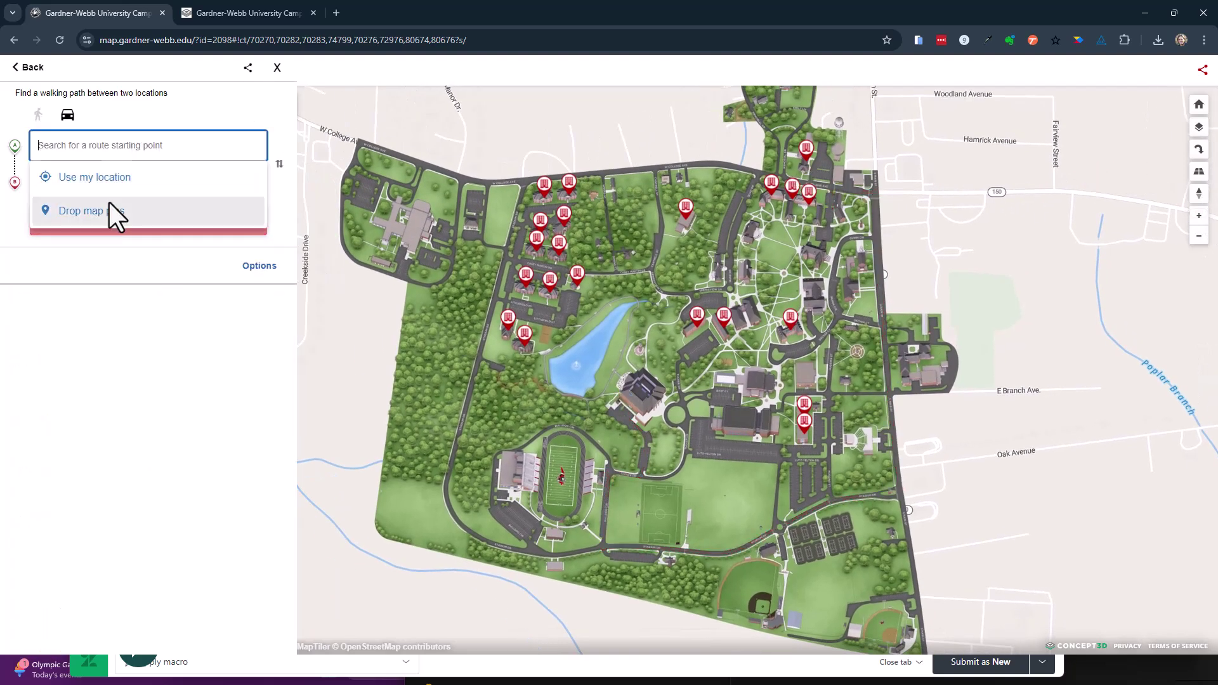
left_click(111, 209)
left_click(109, 147)
left_click(112, 204)
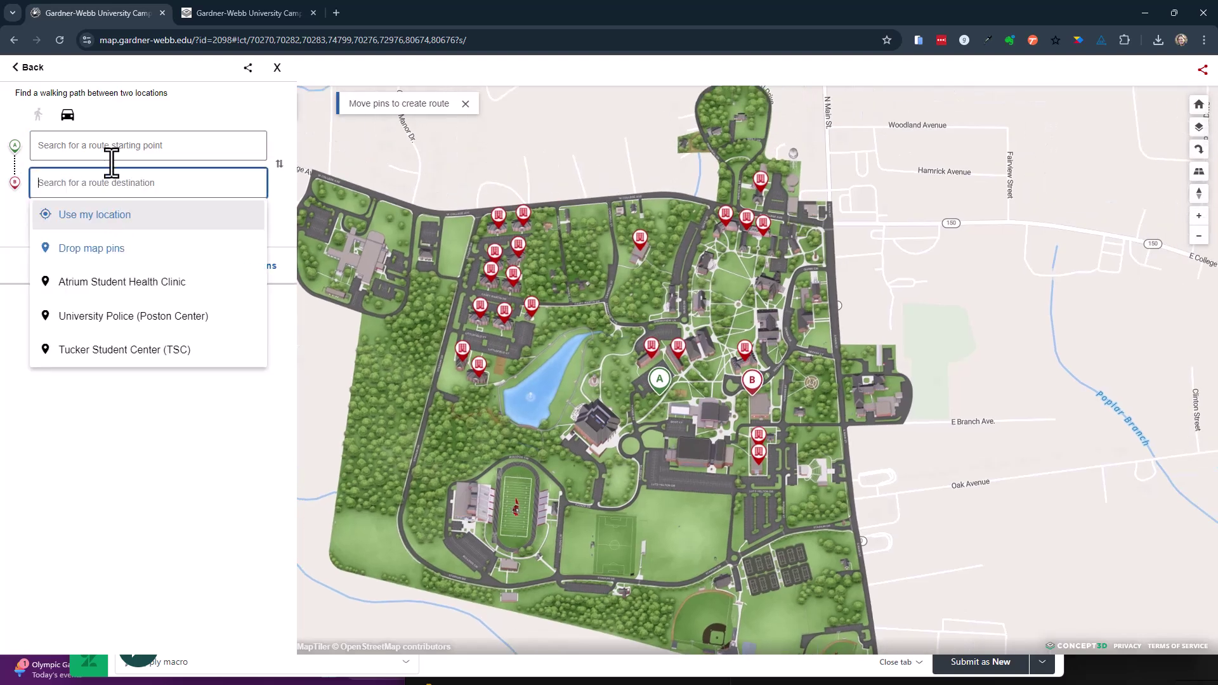
left_click(112, 248)
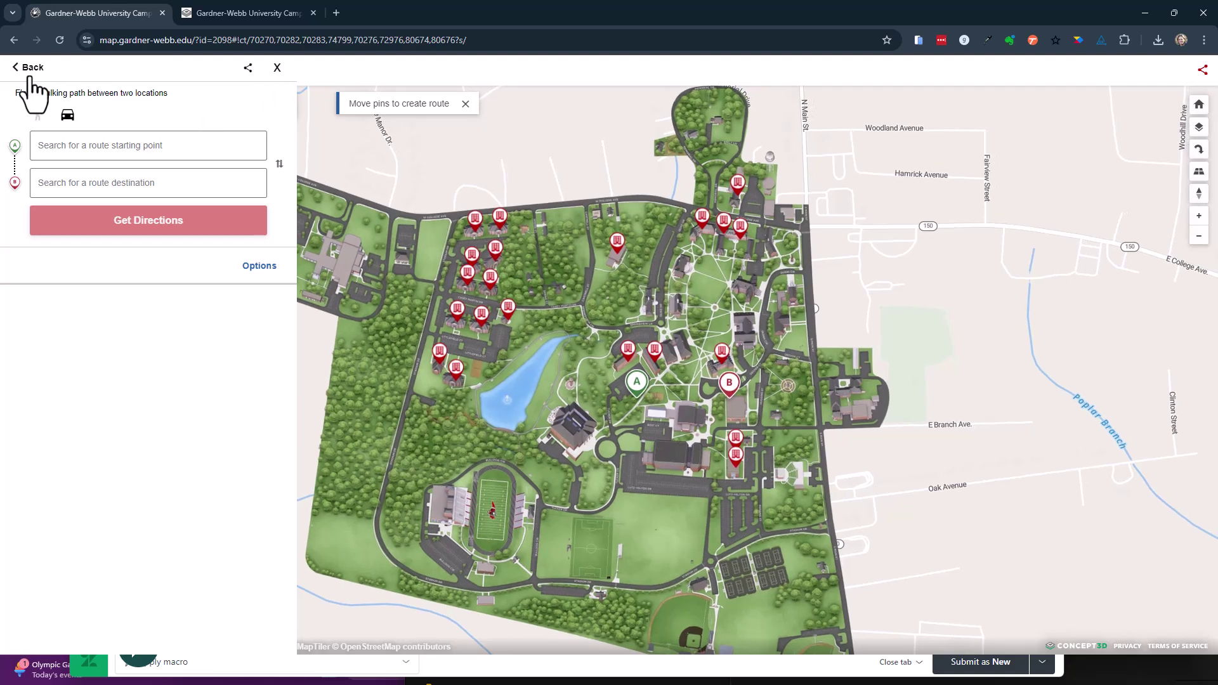
left_click(29, 76)
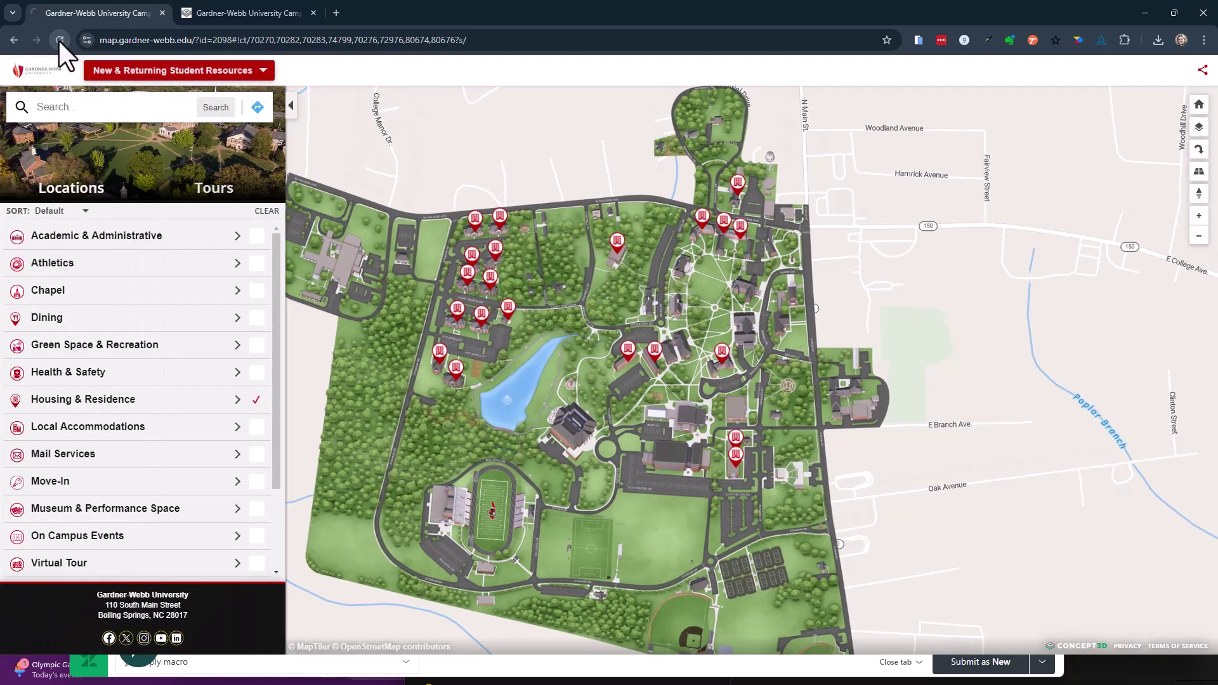
left_click(60, 40)
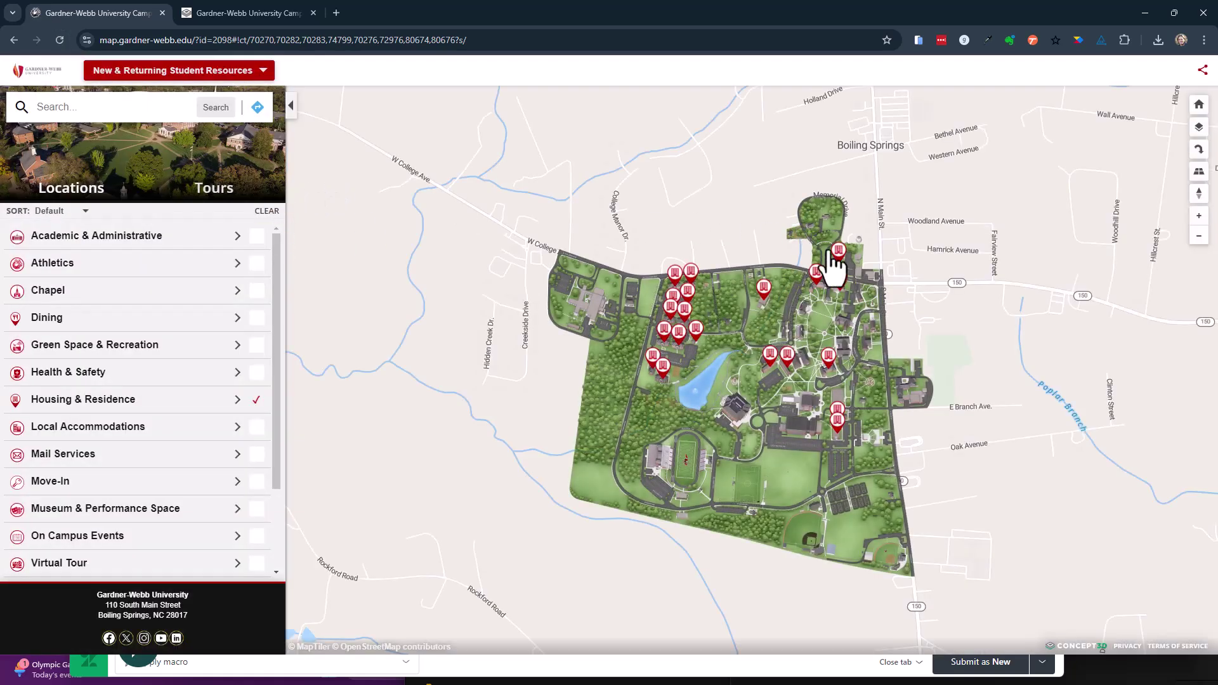
Reopen directions in driving mode using dropped map pins for start A and destination B.
scroll(868, 262, "up", 1)
left_click(257, 107)
left_click(136, 145)
left_click(132, 212)
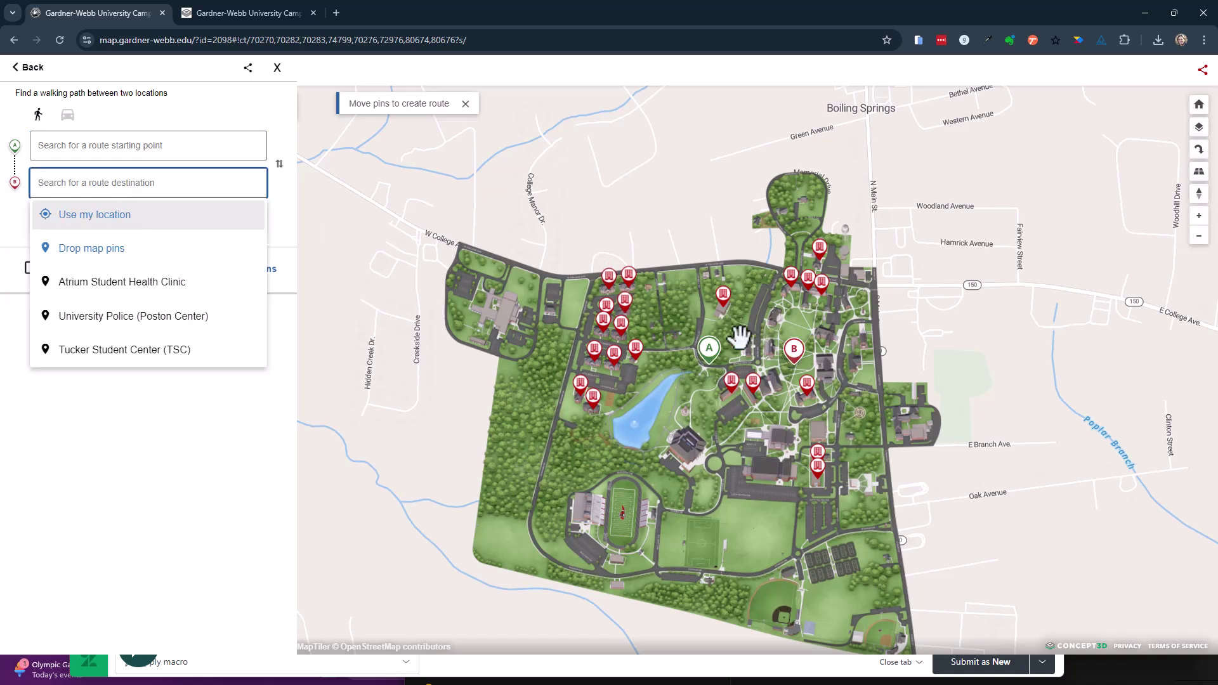
left_click(67, 114)
left_click_drag(802, 297, 805, 294)
left_click(687, 452)
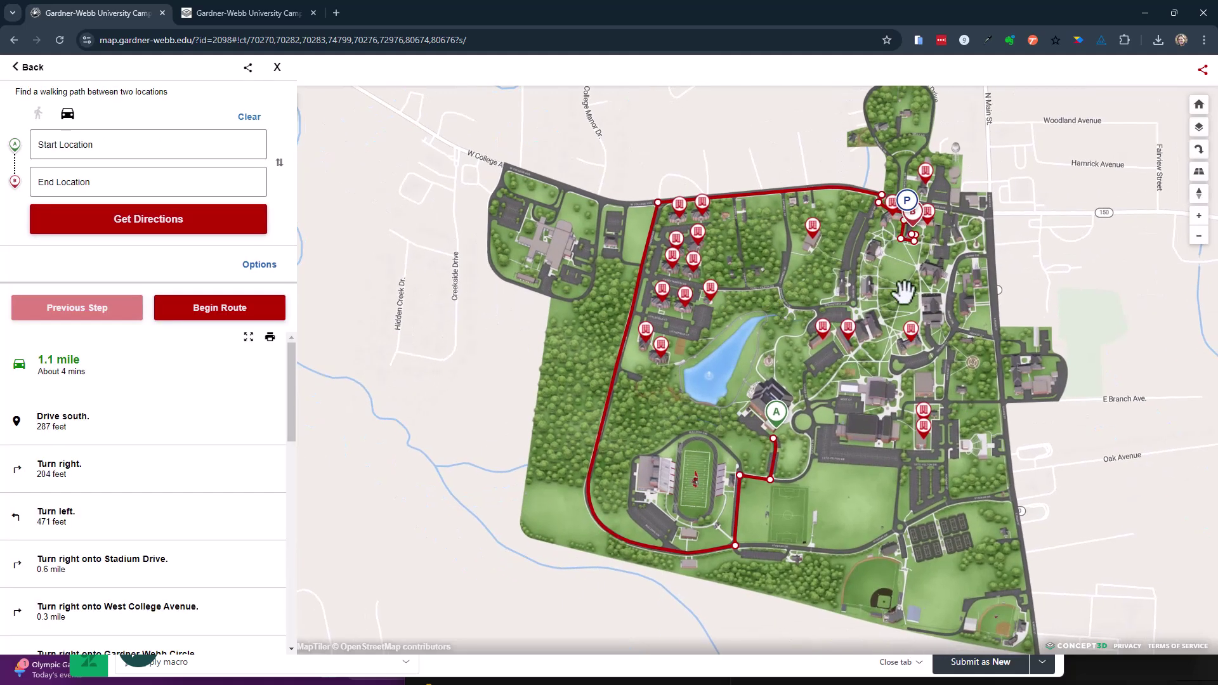
Move destination pin B to the Hamrick Avenue parking at Fairview St.
scroll(812, 317, "up", 5)
scroll(810, 320, "up", 5)
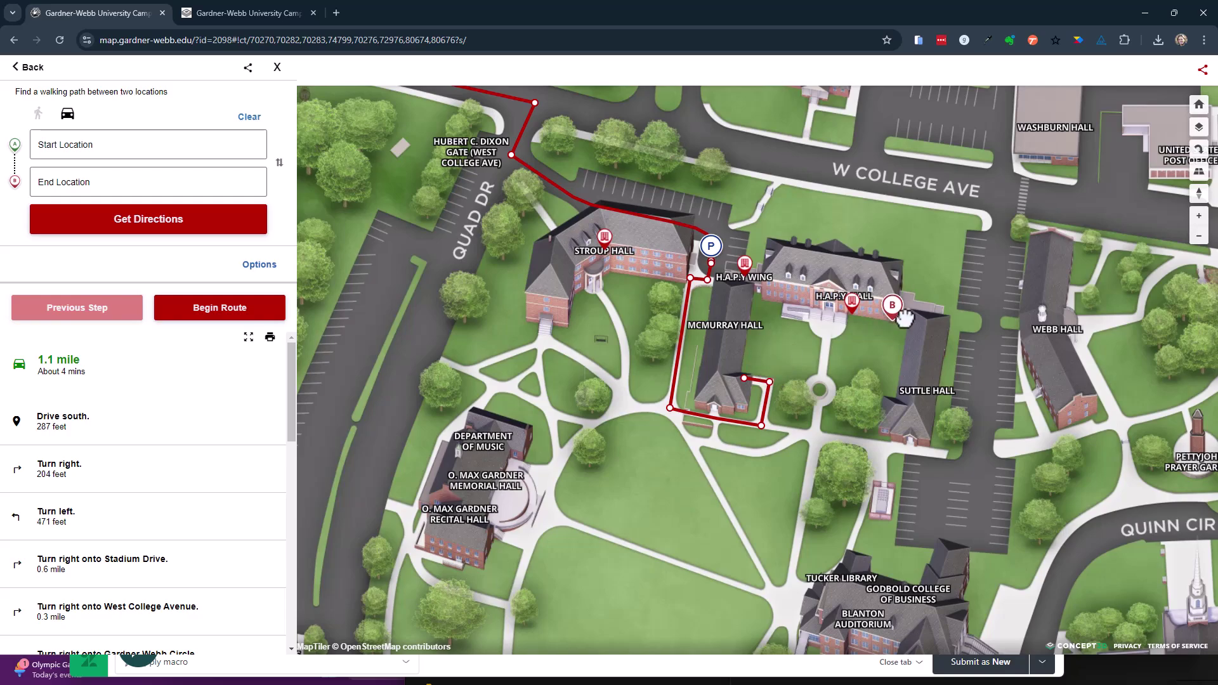
scroll(908, 314, "down", 5)
scroll(828, 314, "up", 3)
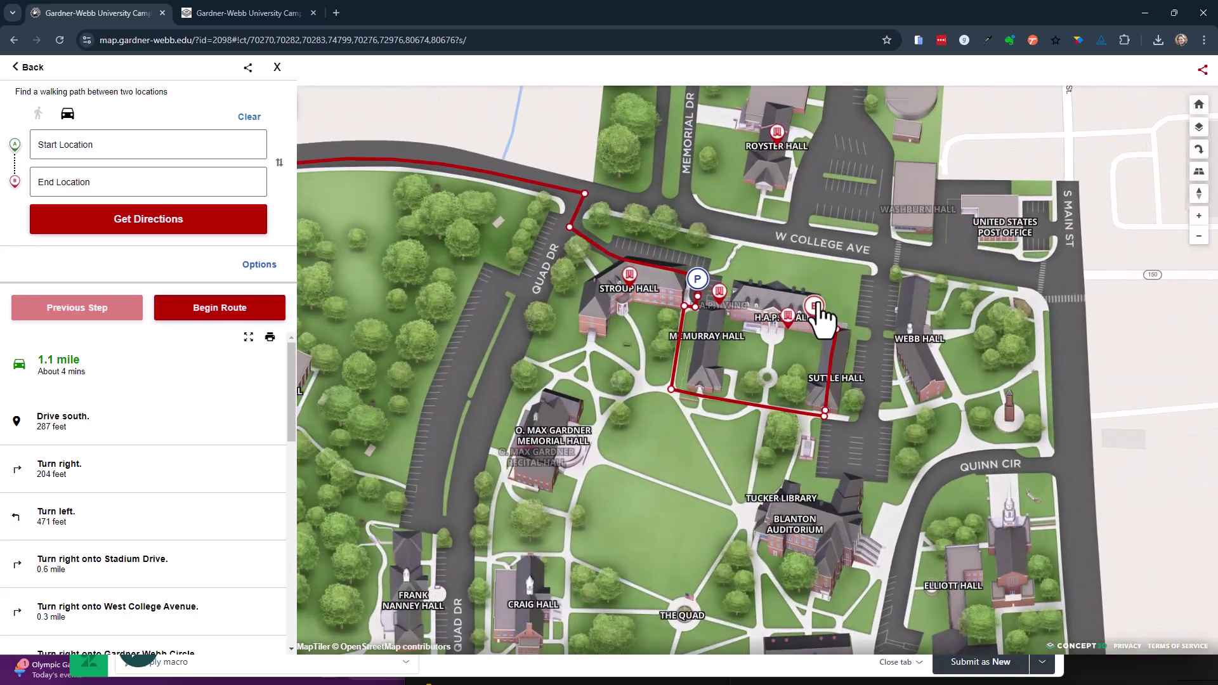
left_click_drag(820, 306, 849, 303)
scroll(846, 303, "down", 3)
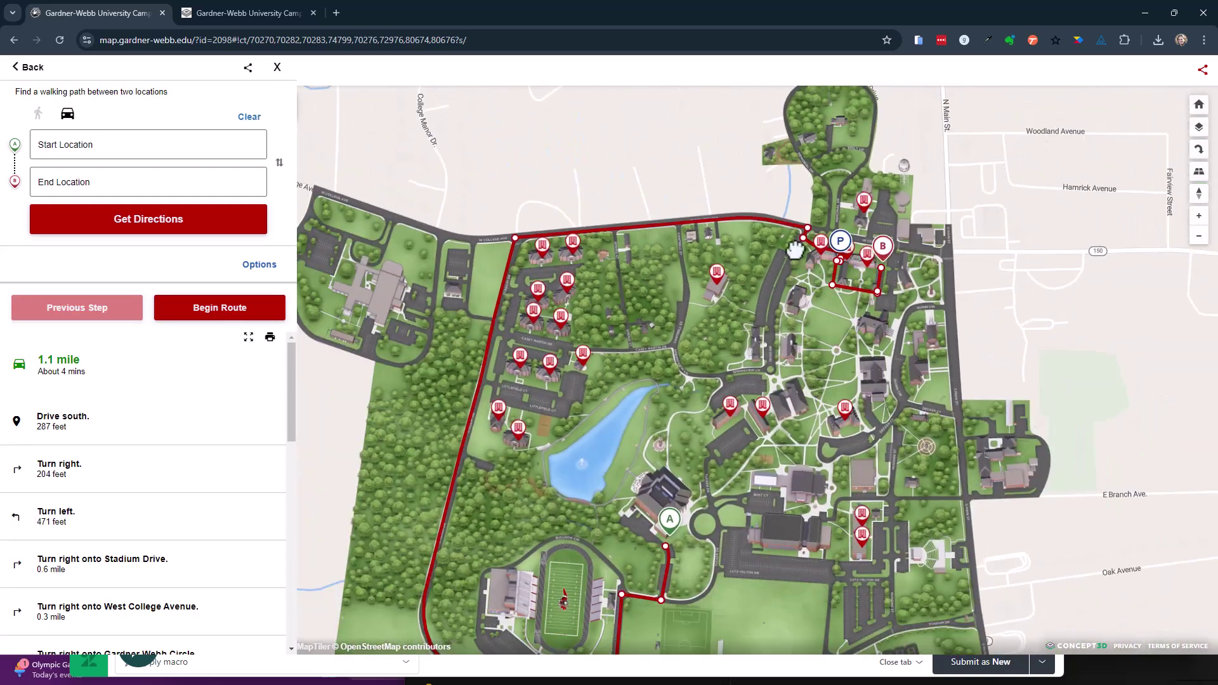
scroll(895, 267, "down", 3)
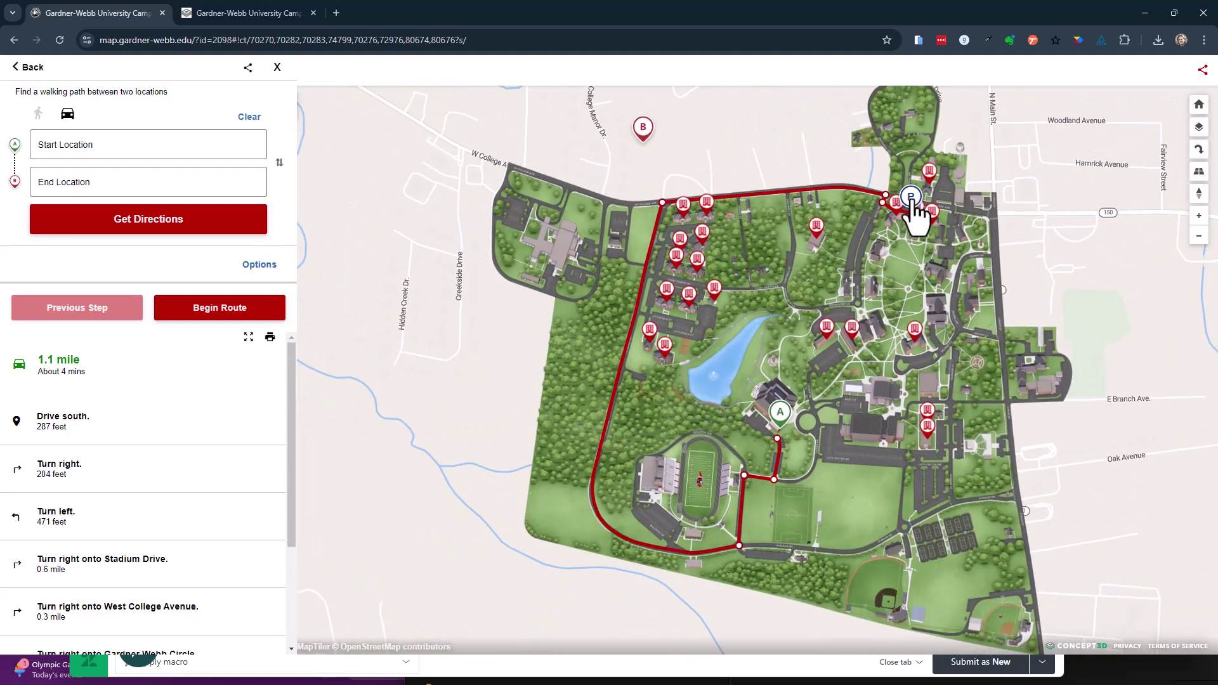
left_click_drag(912, 202, 1113, 167)
Place start pin A on The Quad, giving a 0.6-mile, 3-minute drive.
mouse_move(588, 403)
left_mouse_down()
mouse_move(666, 353)
mouse_move(706, 286)
left_mouse_up()
scroll(706, 285, "up", 5)
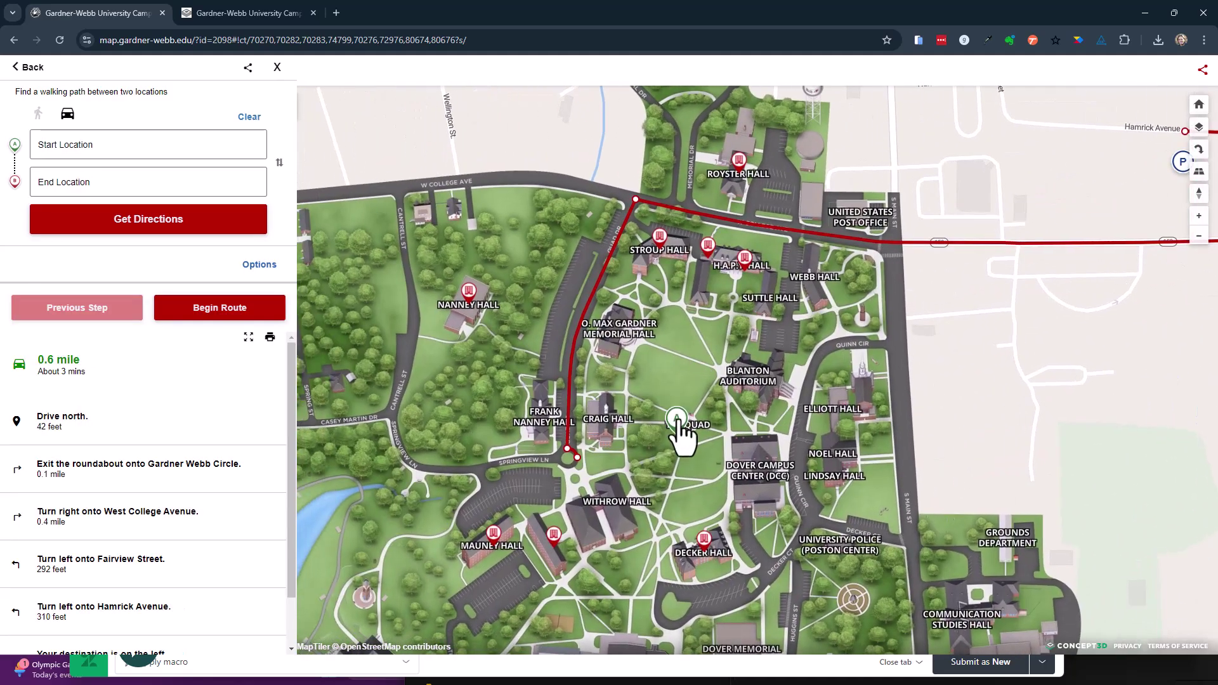
left_click_drag(678, 422, 612, 464)
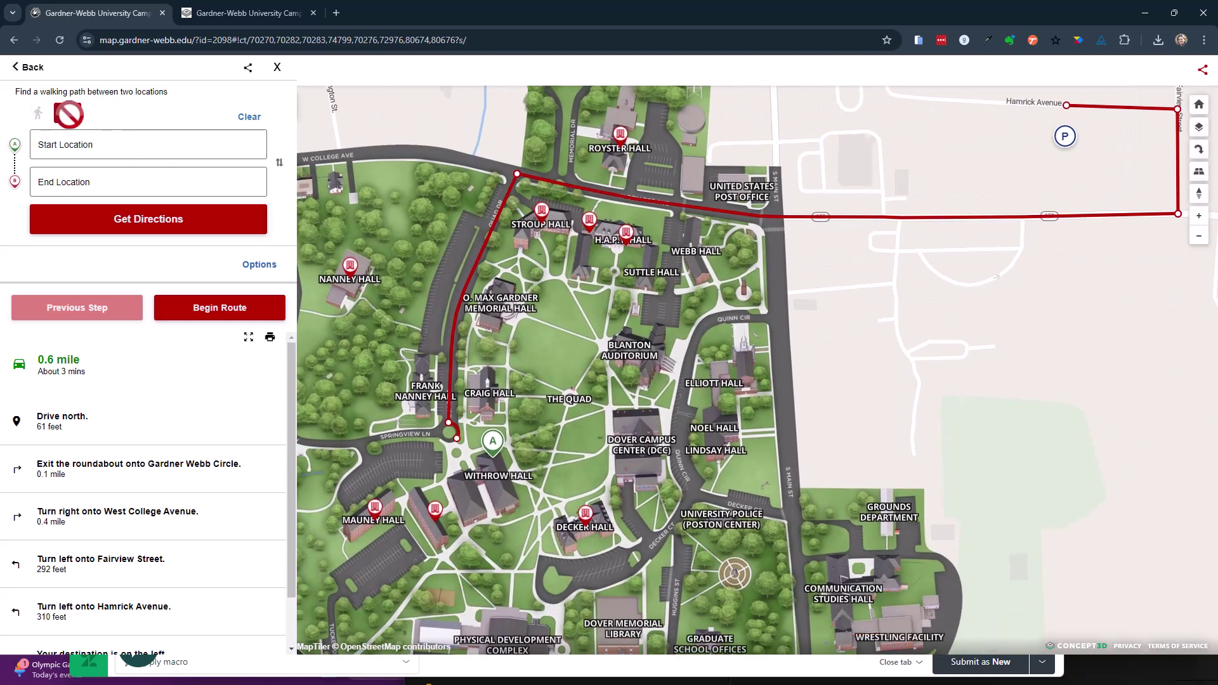
left_click_drag(492, 480, 558, 473)
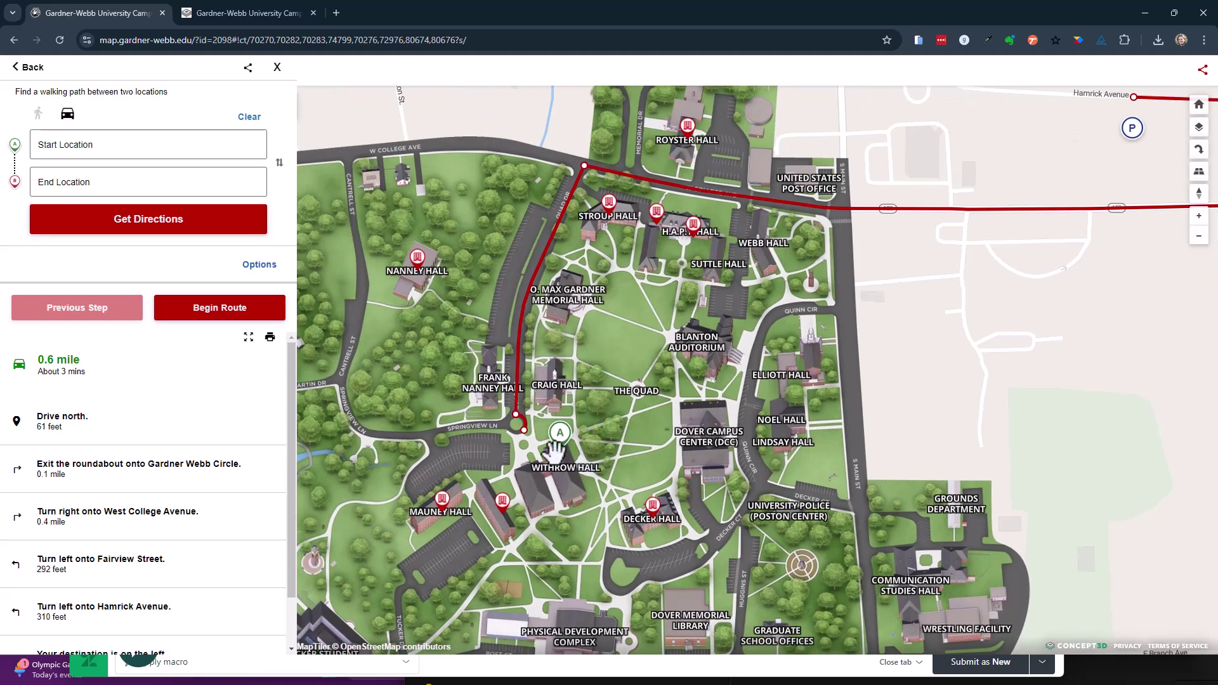
left_click_drag(614, 383, 636, 381)
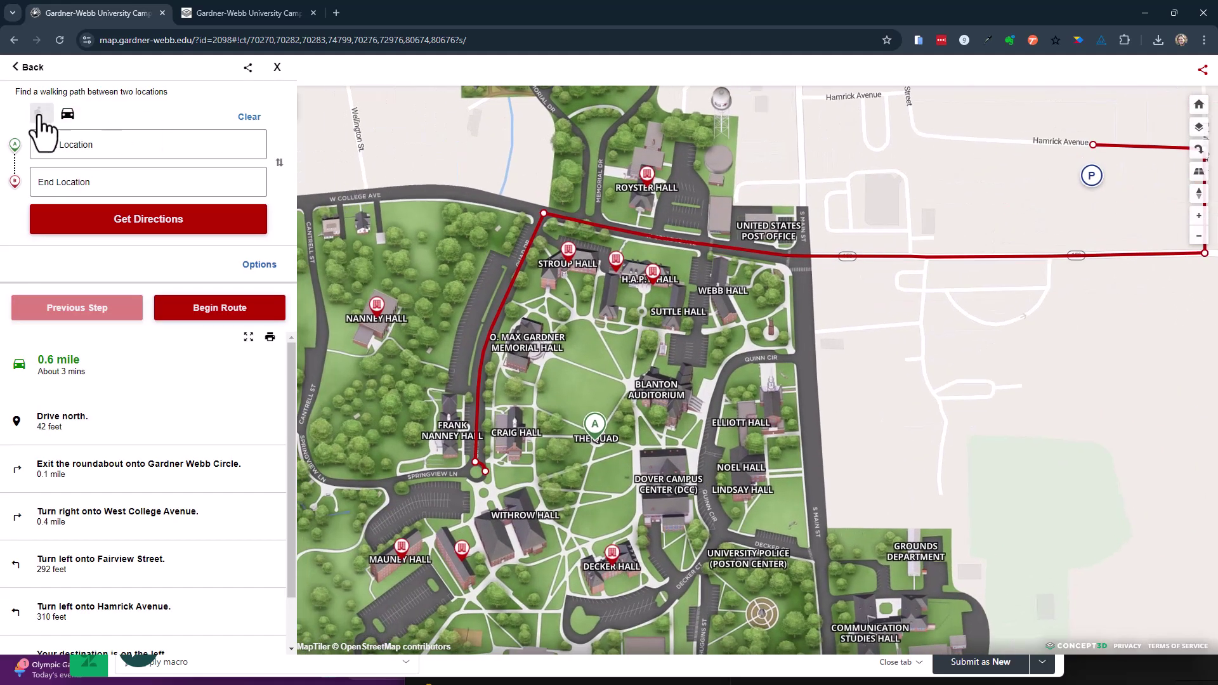
Switch to walking and drag pin B east onto E College Ave for a 0.4-mile, 8-minute walk.
left_click(38, 116)
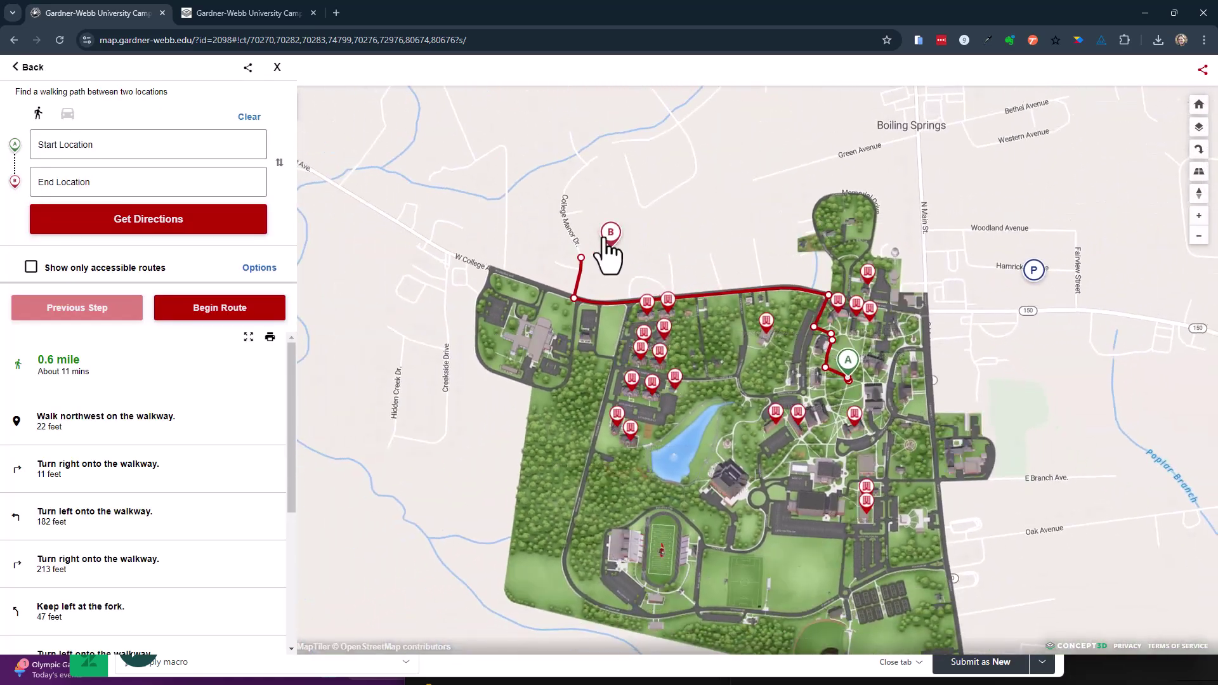
mouse_move(609, 257)
left_mouse_down()
mouse_move(1121, 263)
mouse_move(1079, 290)
left_mouse_up()
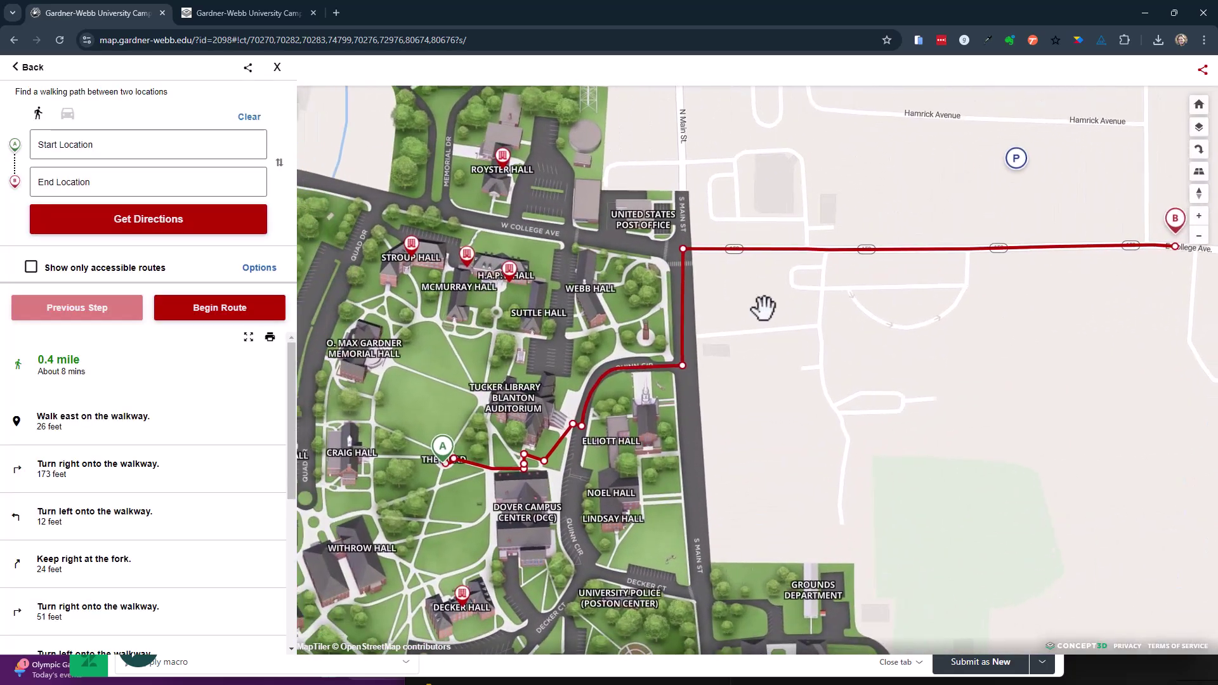
scroll(526, 450, "up", 5)
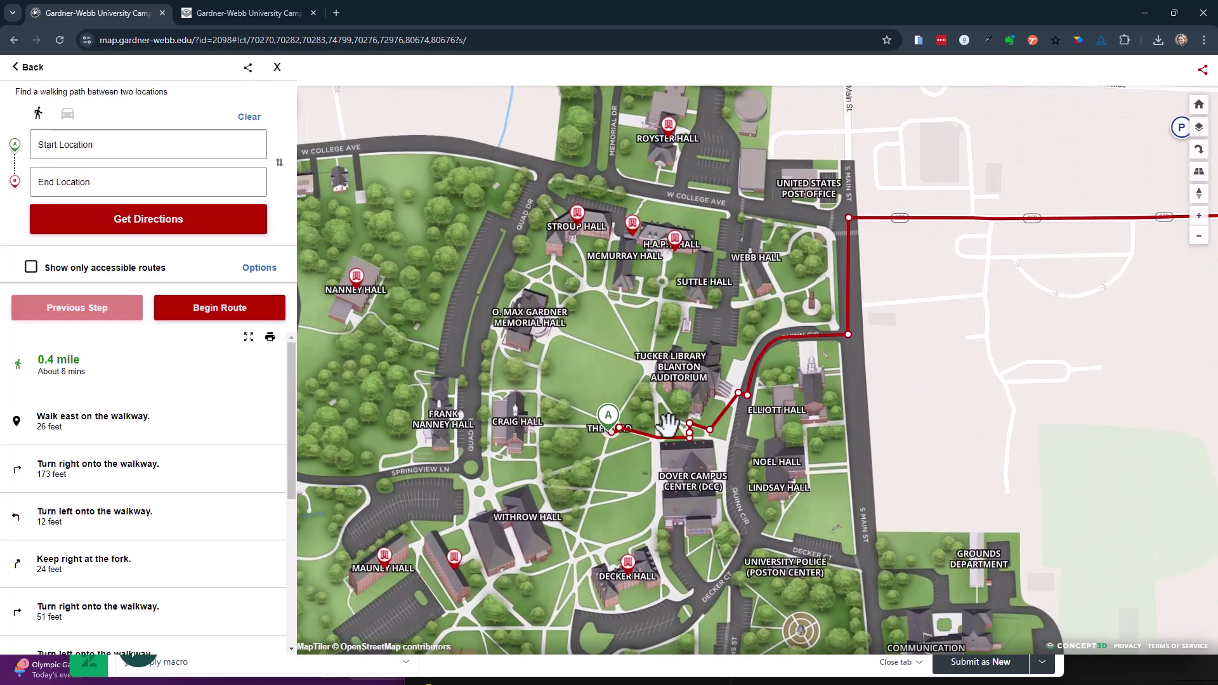
scroll(743, 435, "down", 5)
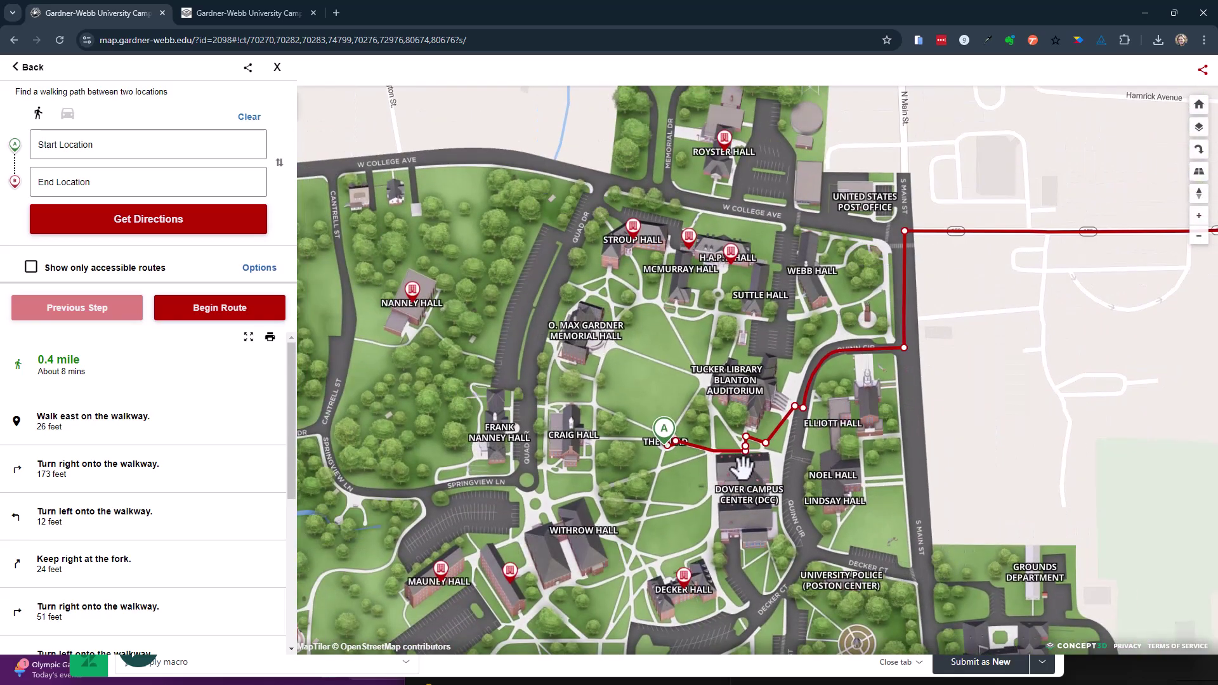
scroll(742, 467, "down", 2)
scroll(740, 430, "up", 2)
scroll(793, 311, "up", 1)
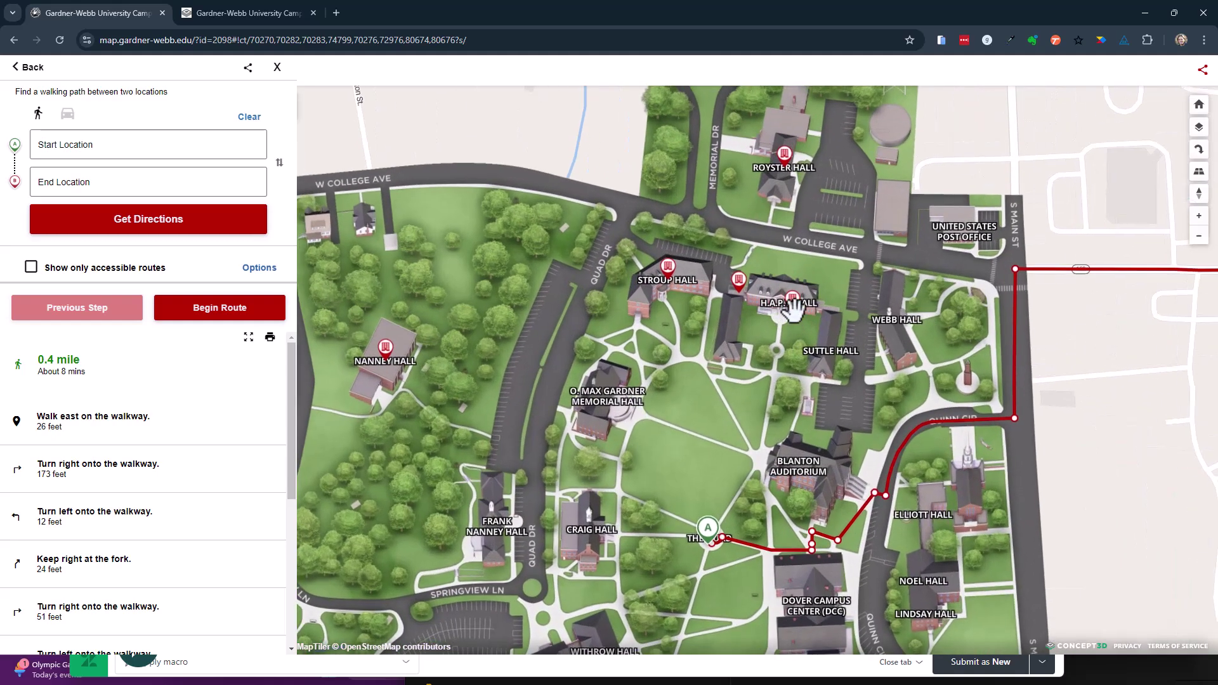
scroll(793, 311, "up", 1)
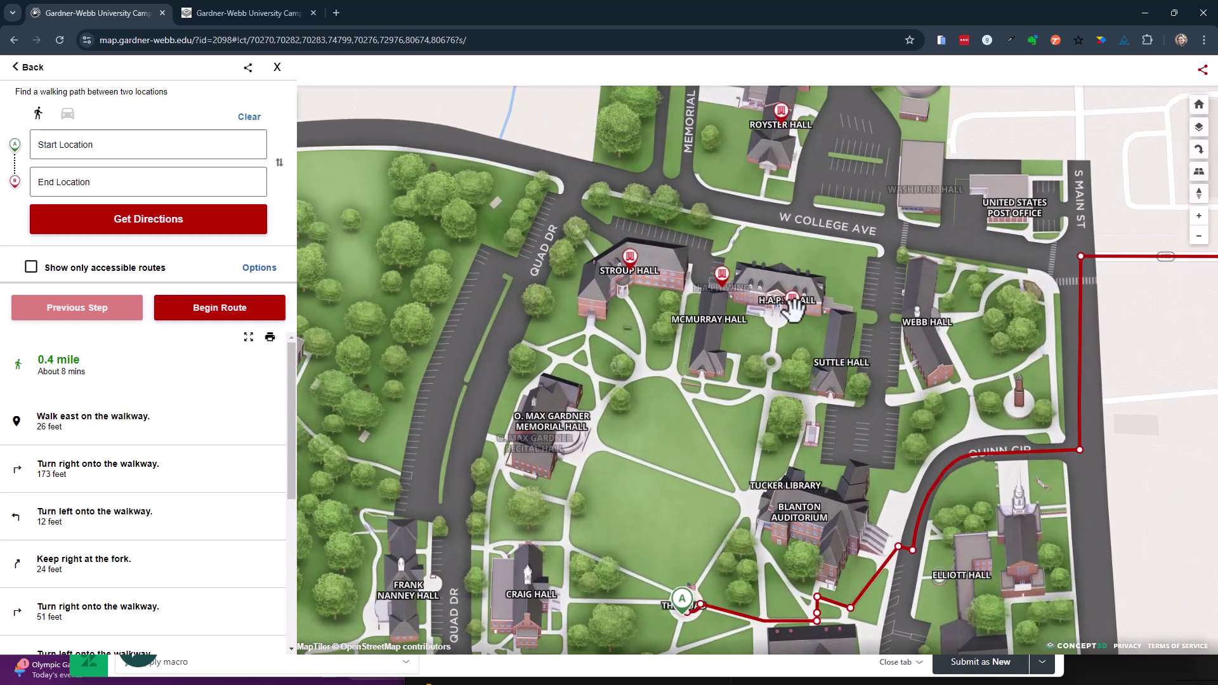
Open the CMS Route Builder and pan out to the whole campus route network north of campus.
left_click(257, 11)
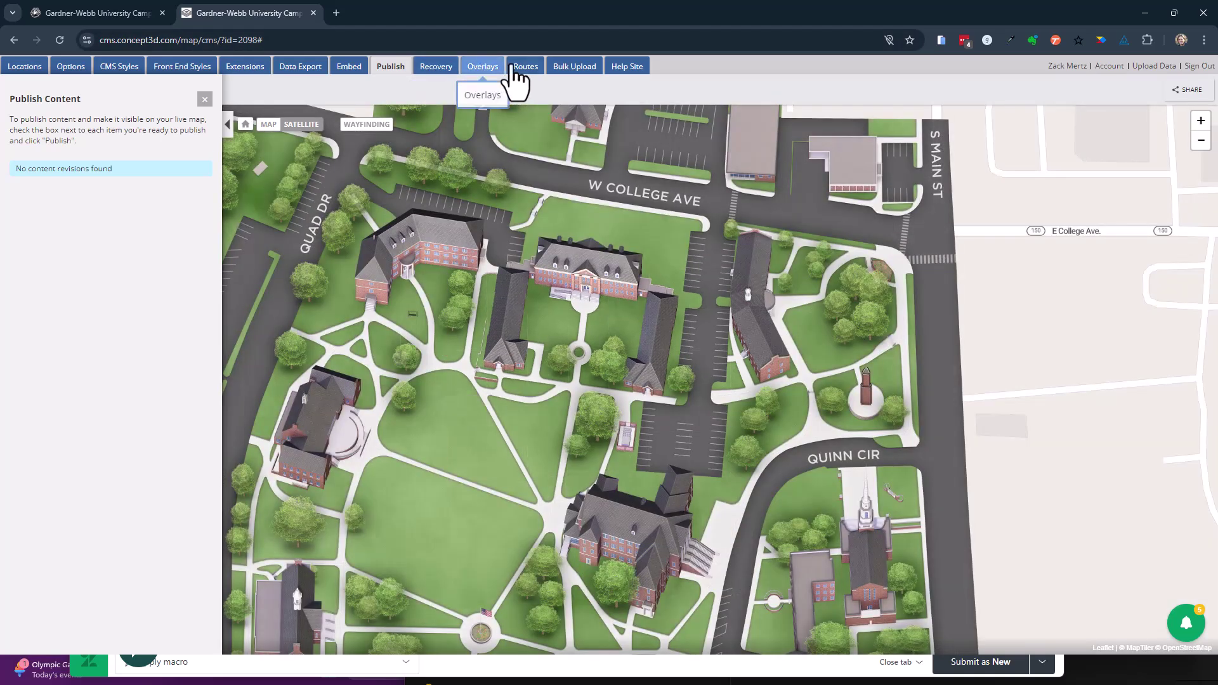
left_click(524, 69)
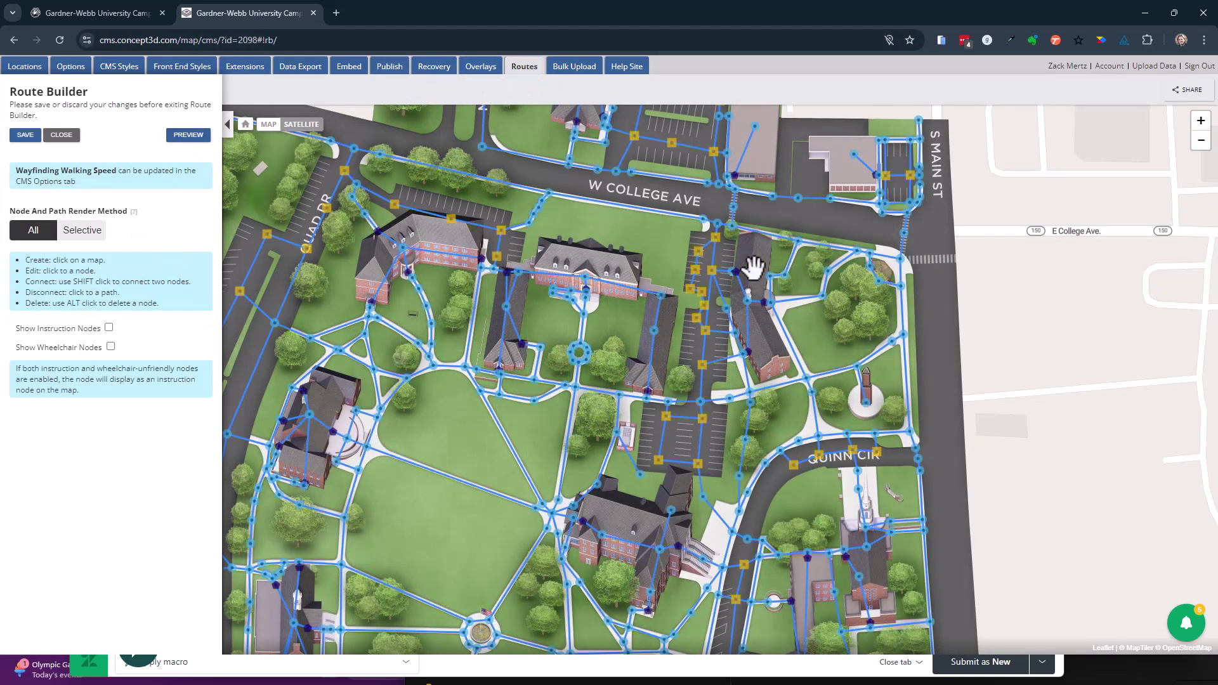
scroll(781, 269, "down", 3)
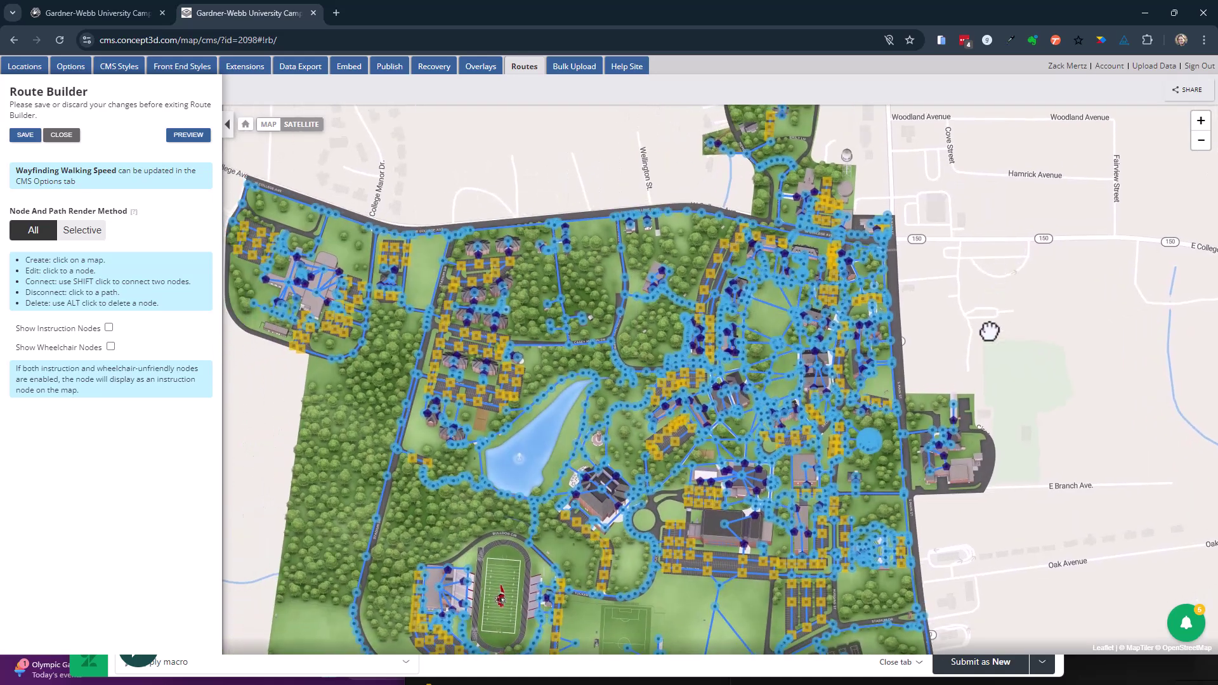
left_click_drag(989, 331, 805, 449)
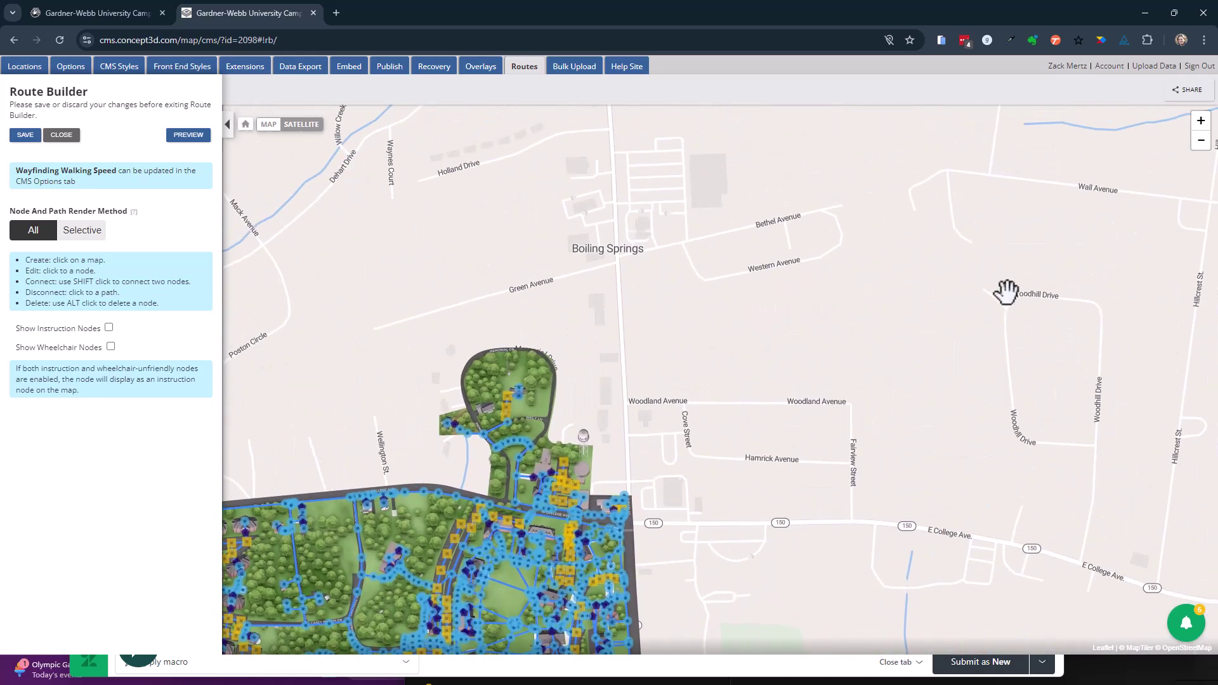
left_click_drag(718, 381, 981, 184)
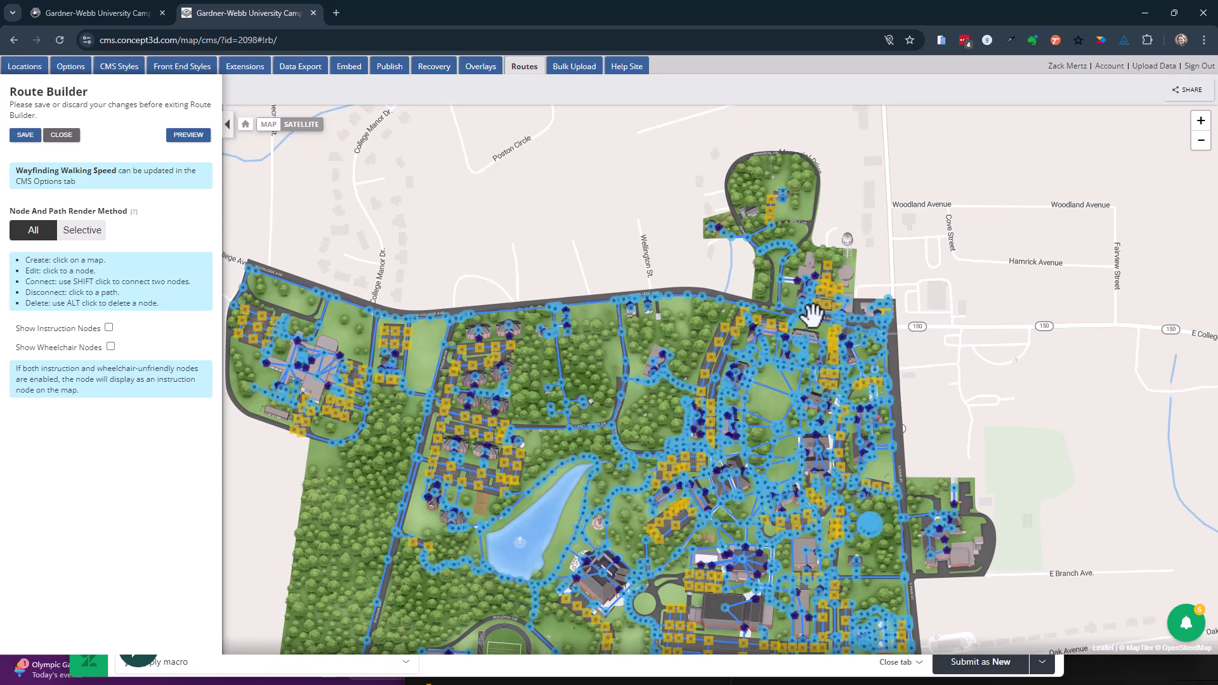
Follow the route nodes along W College Ave to the tree-lined junction, then return to the live map.
scroll(812, 313, "up", 5)
scroll(859, 315, "up", 3)
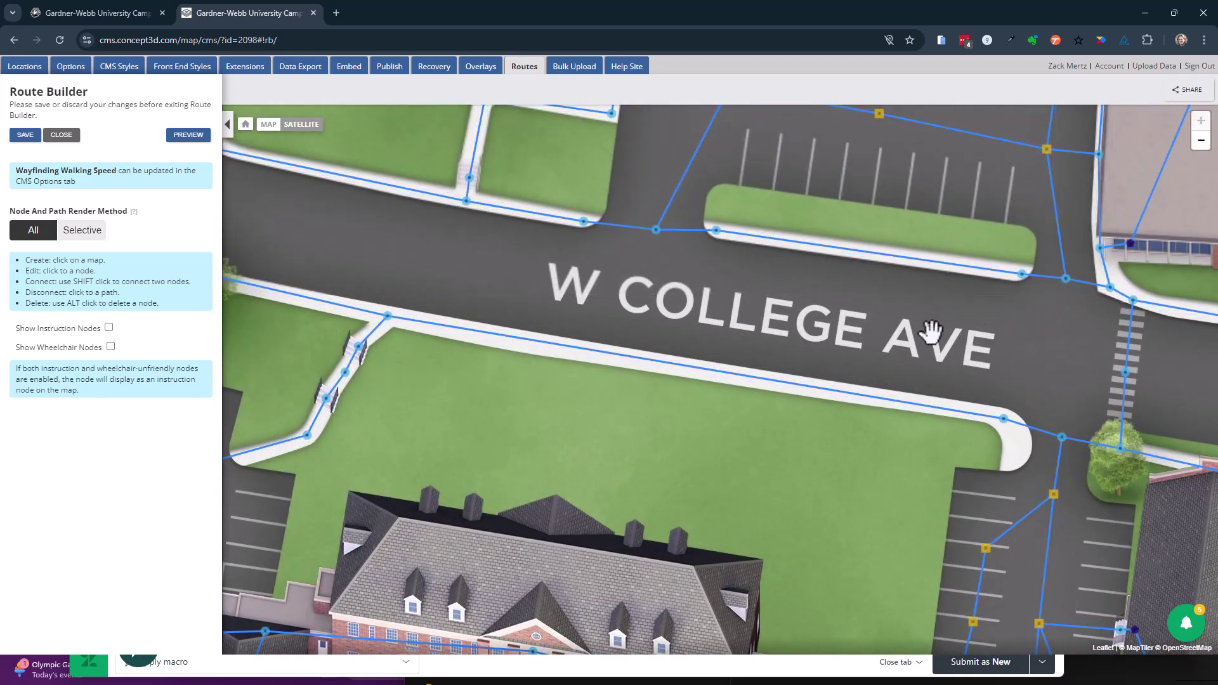
left_click_drag(569, 289, 1095, 408)
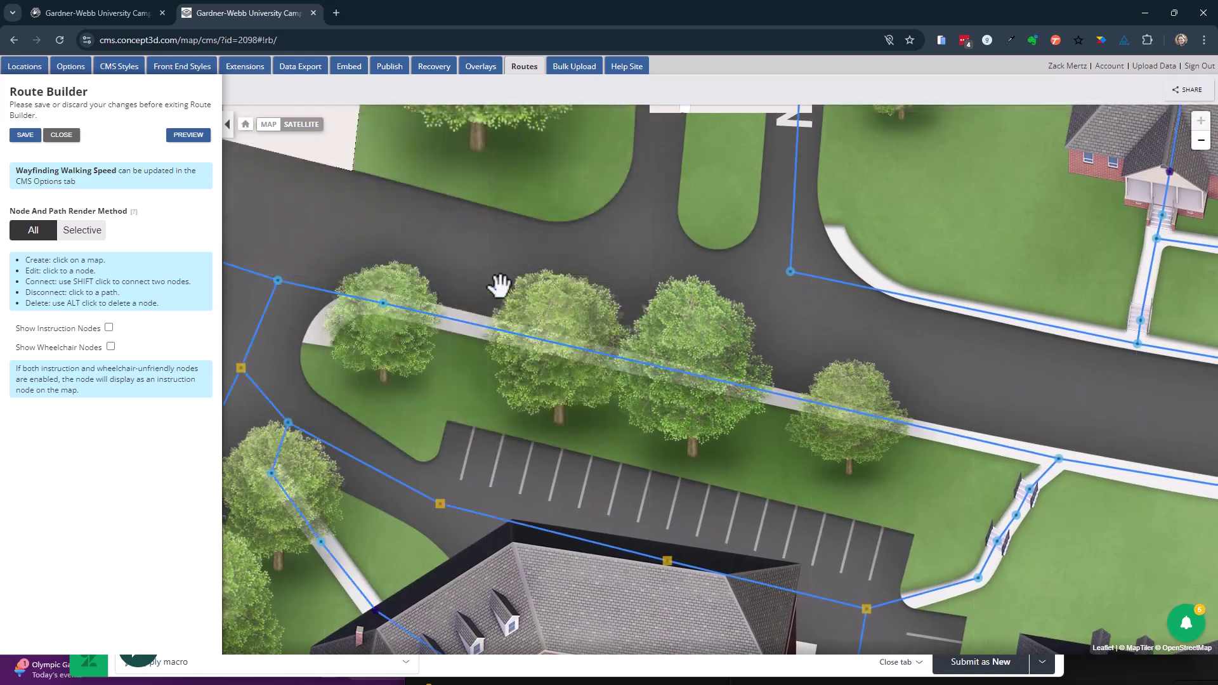
left_click_drag(476, 279, 1028, 413)
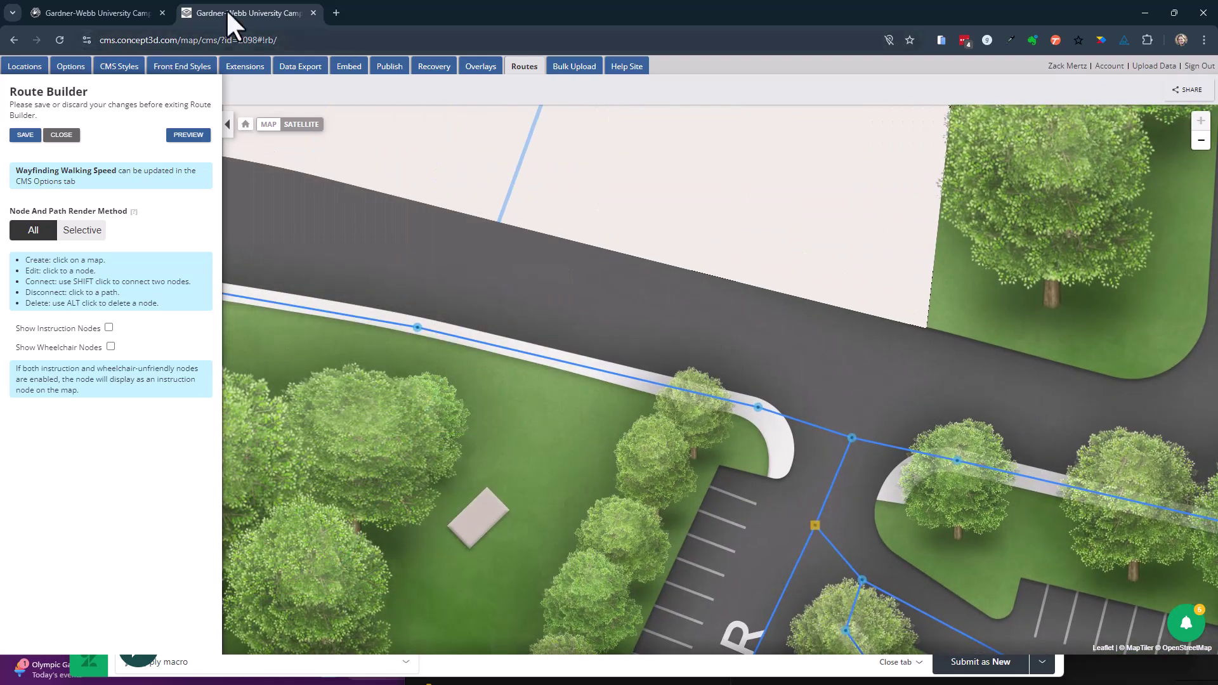
left_click(152, 12)
Switch directions to driving, move start pin A onto East College Avenue, and centre the campus.
left_click(67, 114)
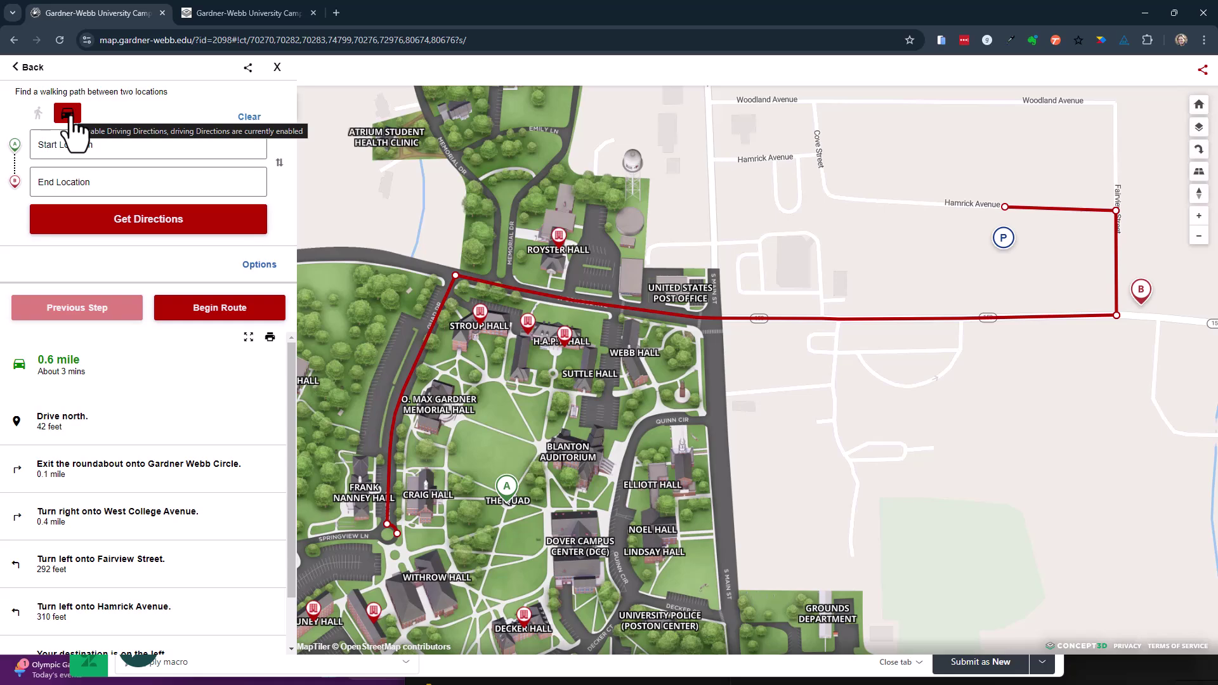
scroll(590, 218, "down", 3)
scroll(884, 264, "down", 3)
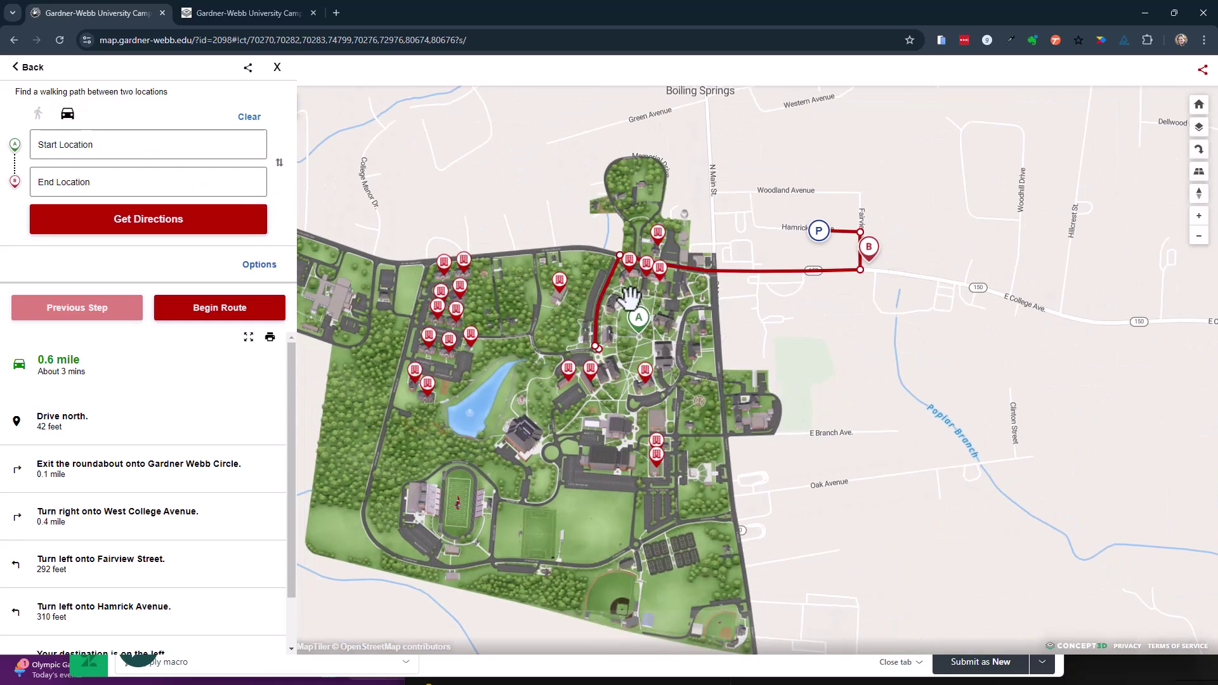
left_click(1098, 310)
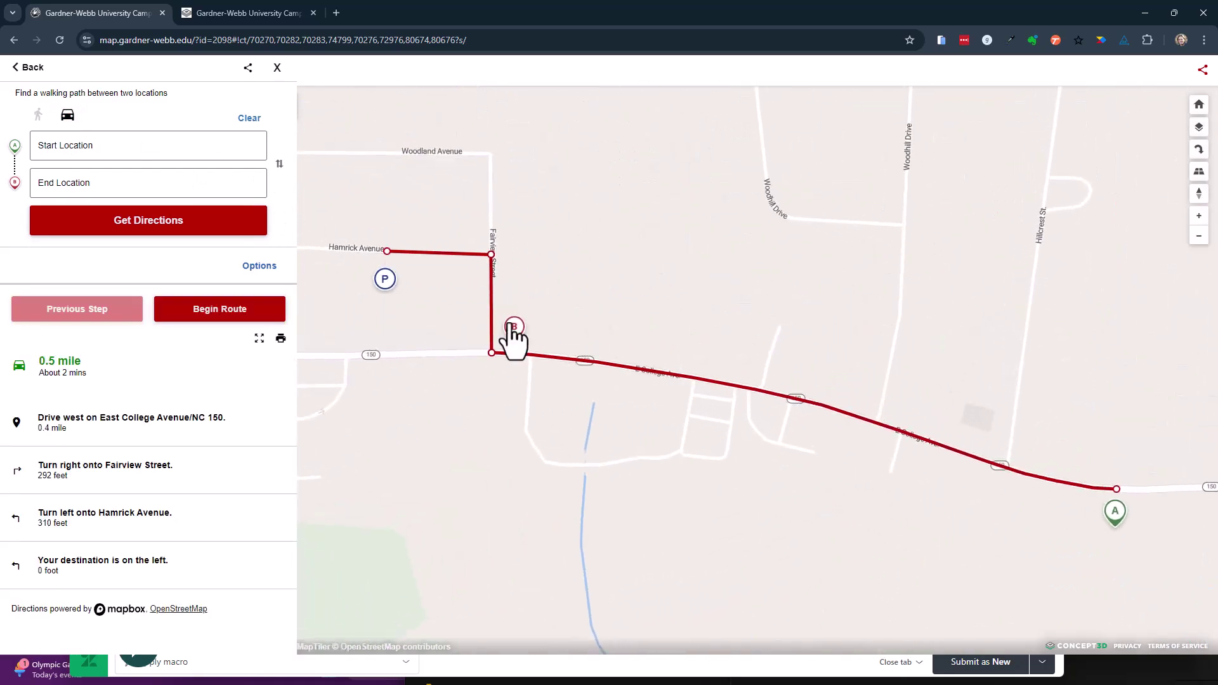
left_click_drag(515, 338, 370, 248)
scroll(461, 240, "down", 3)
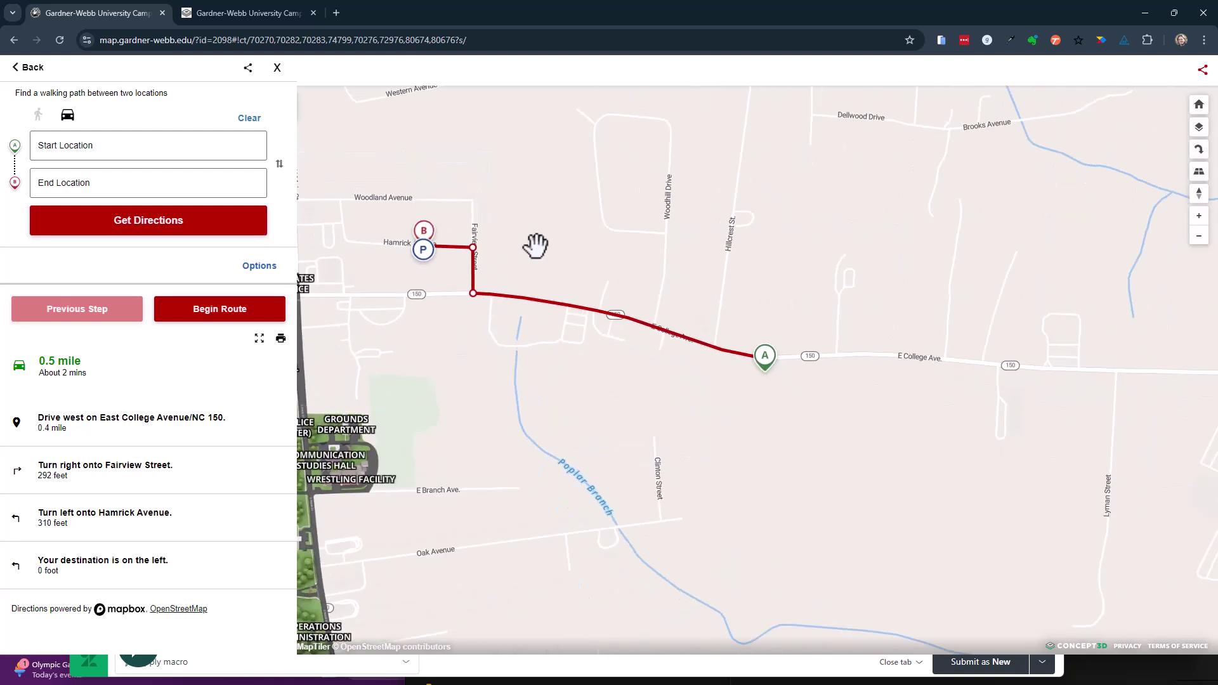
left_click_drag(538, 245, 878, 258)
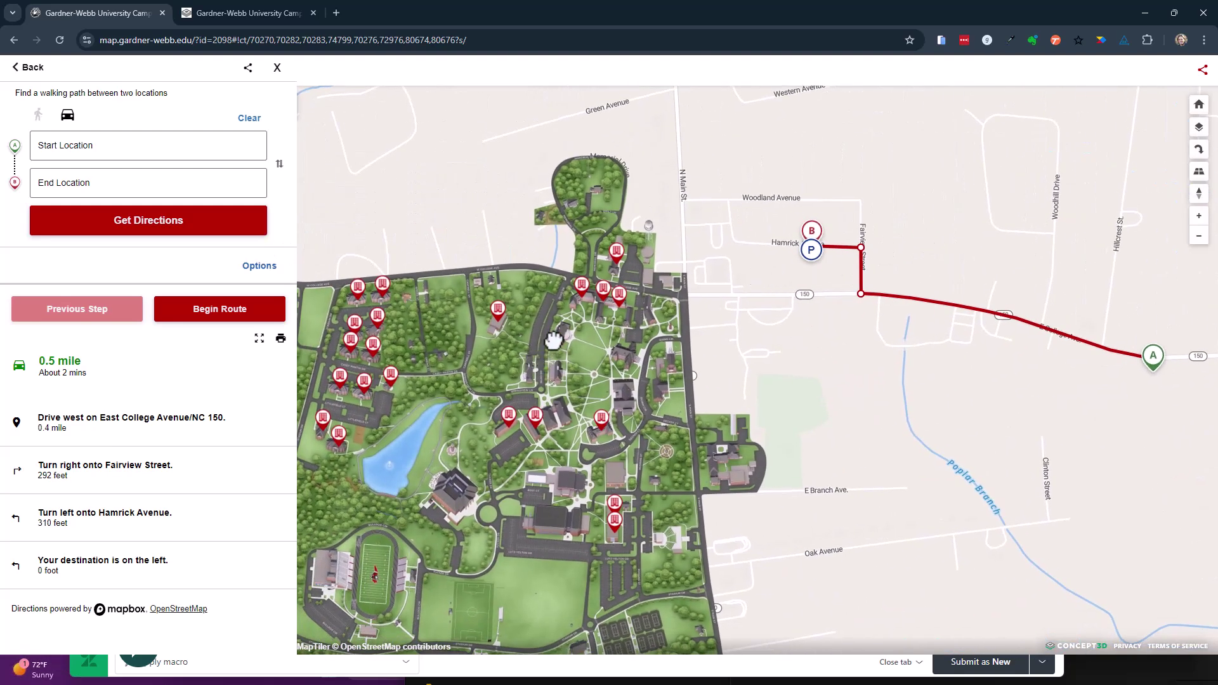
left_click_drag(760, 277, 847, 249)
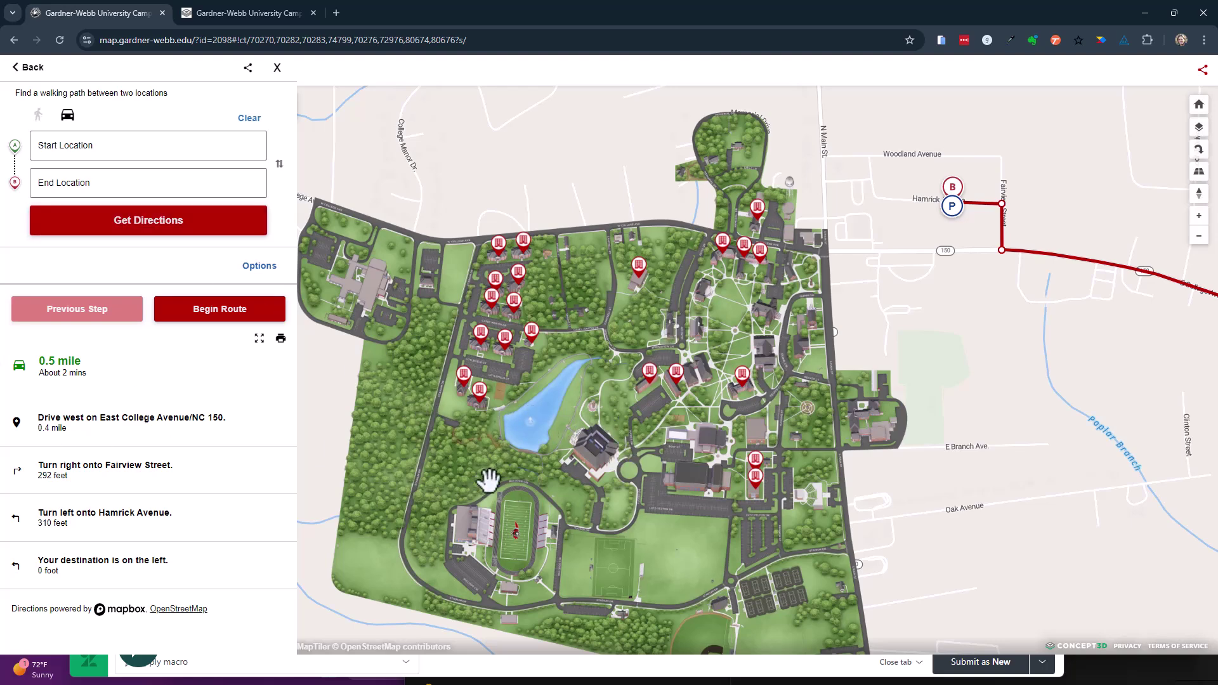
left_click_drag(499, 470, 549, 434)
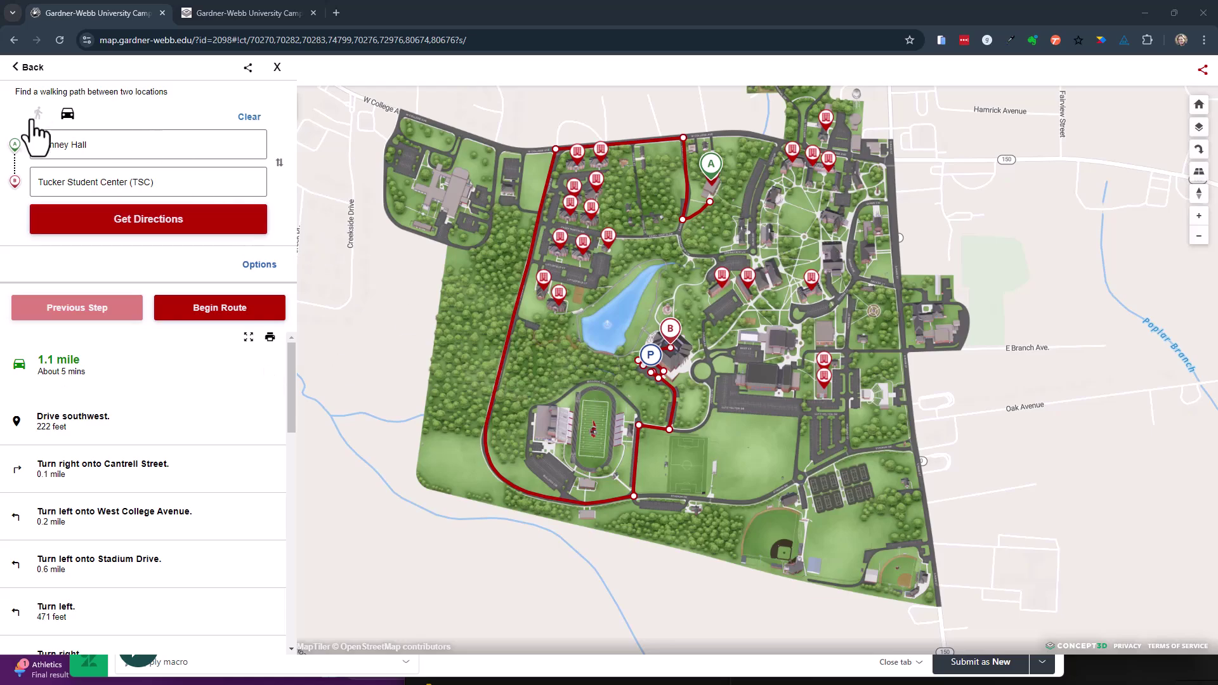
left_click(34, 117)
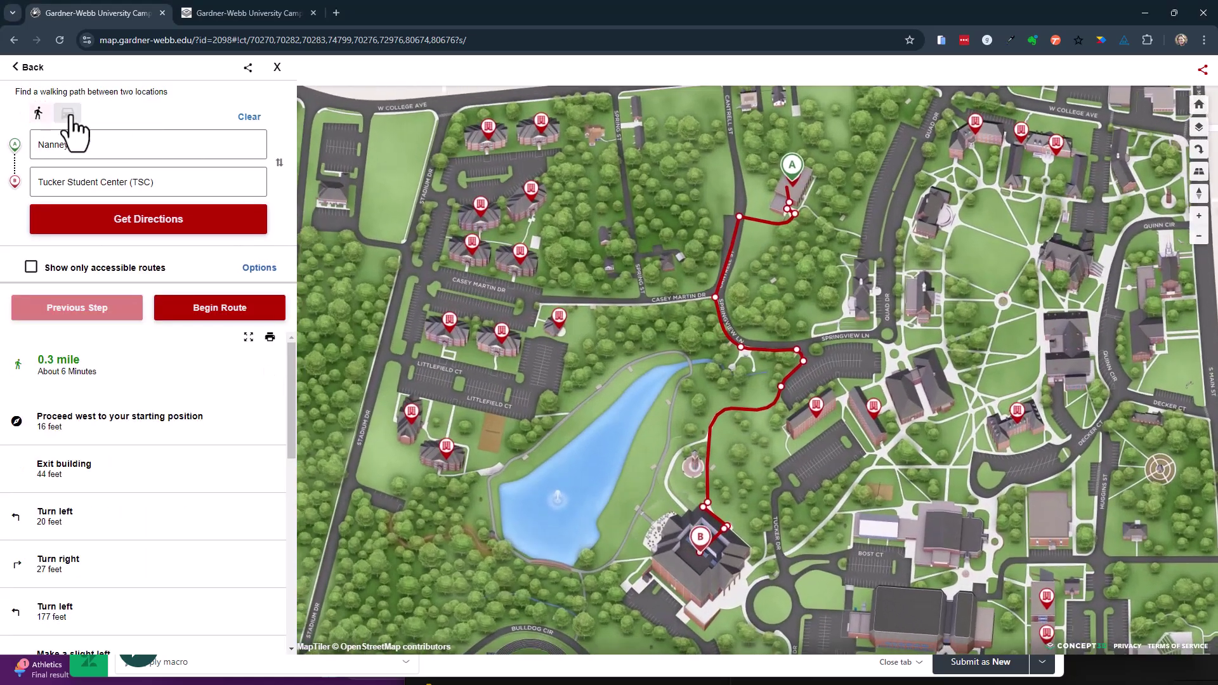
left_click(69, 114)
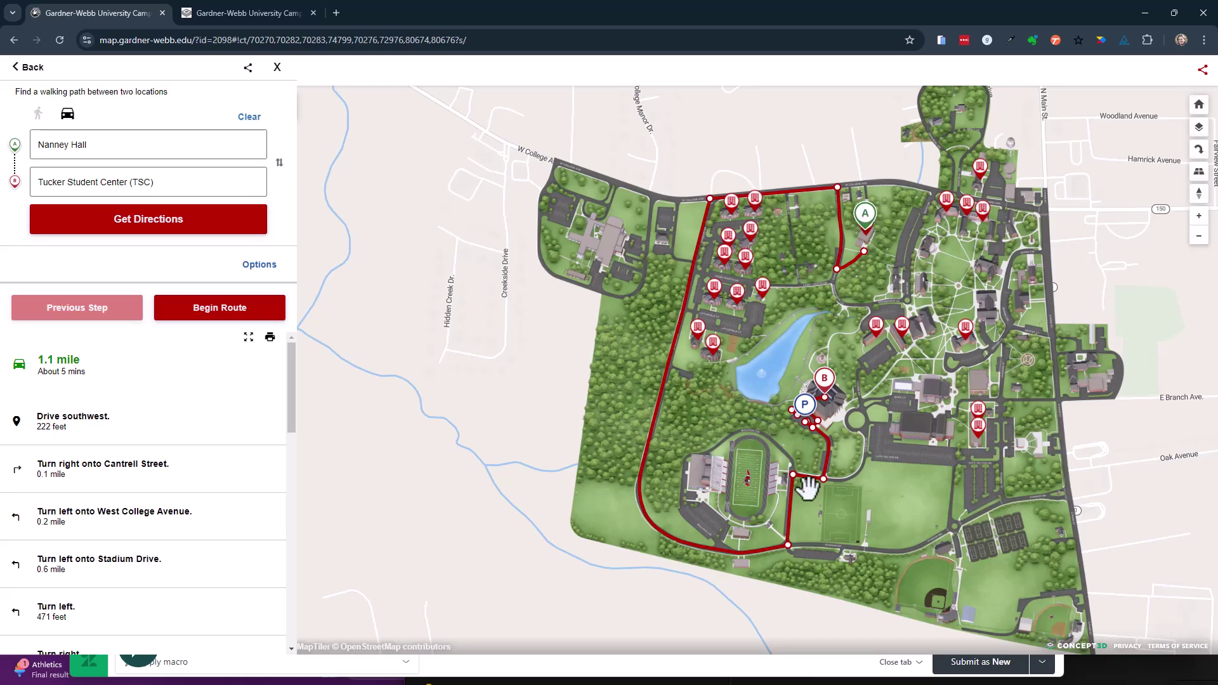
scroll(812, 419, "up", 8)
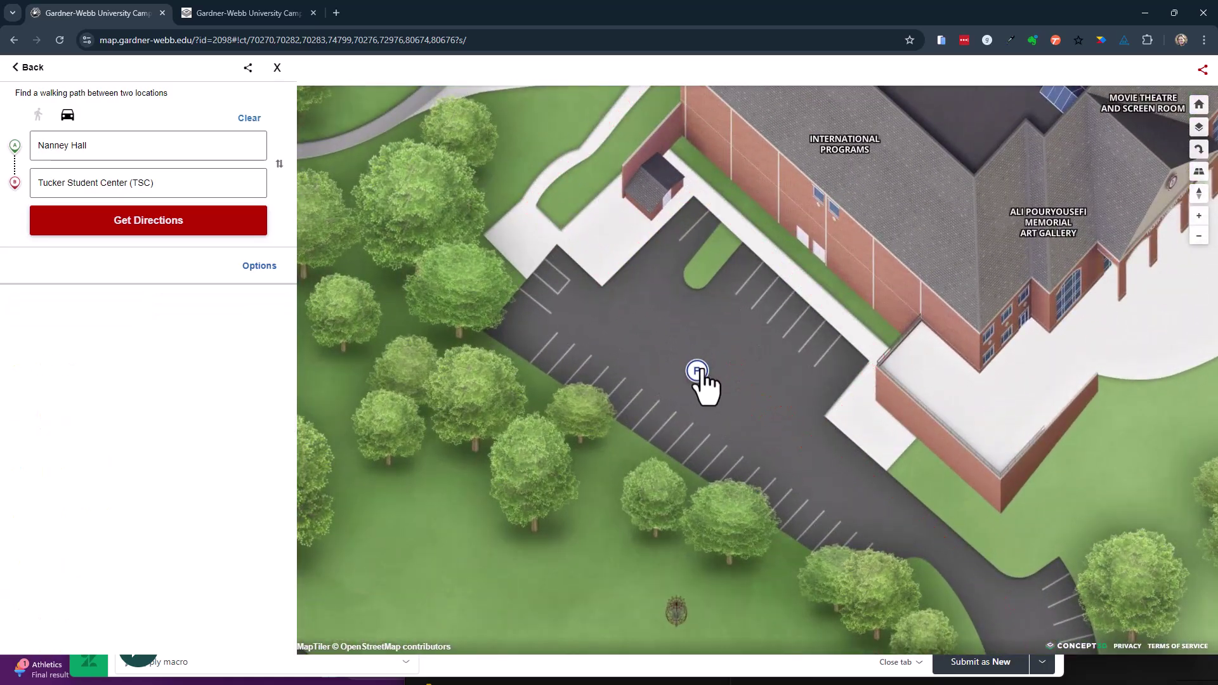
scroll(698, 372, "down", 5)
scroll(772, 381, "up", 5)
scroll(819, 457, "up", 2)
left_click_drag(994, 546, 878, 397)
scroll(95, 563, "down", 10)
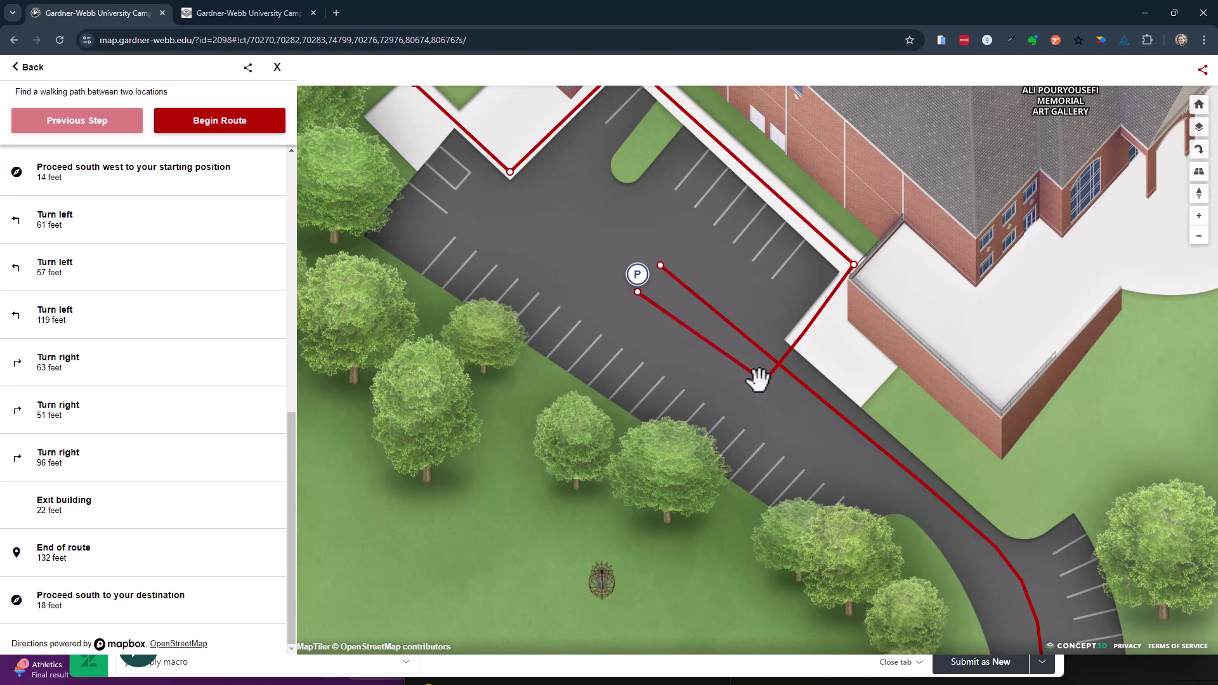
scroll(685, 314, "down", 5)
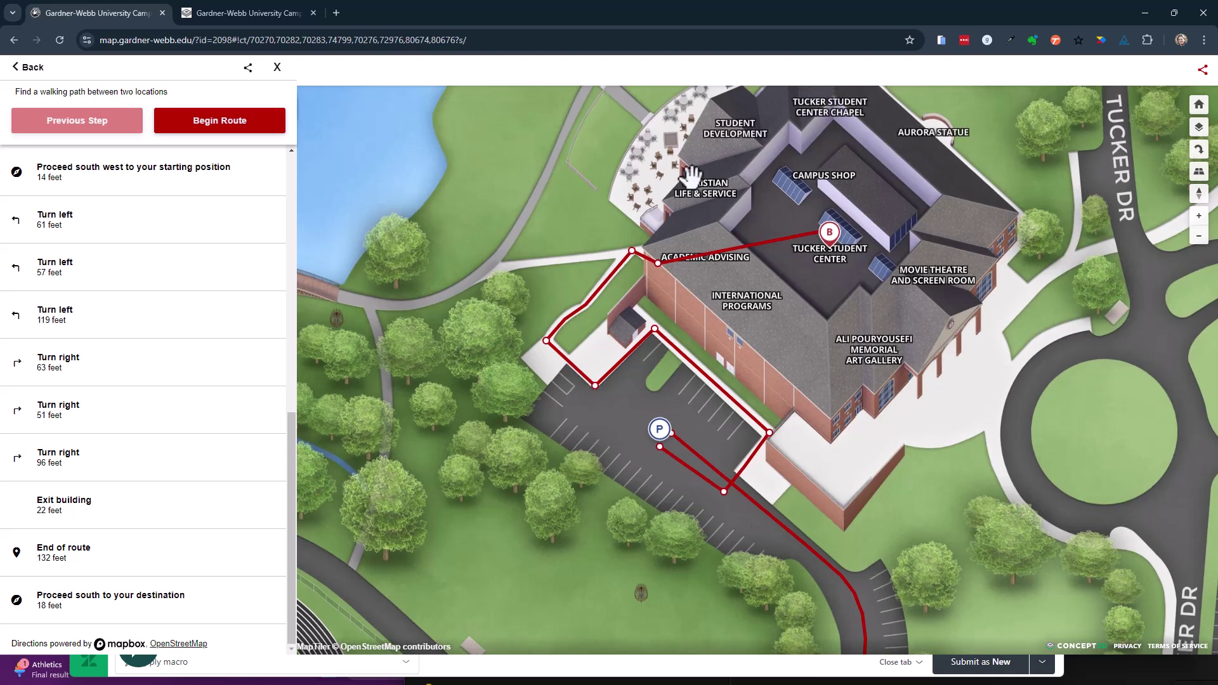
left_click_drag(799, 309, 600, 316)
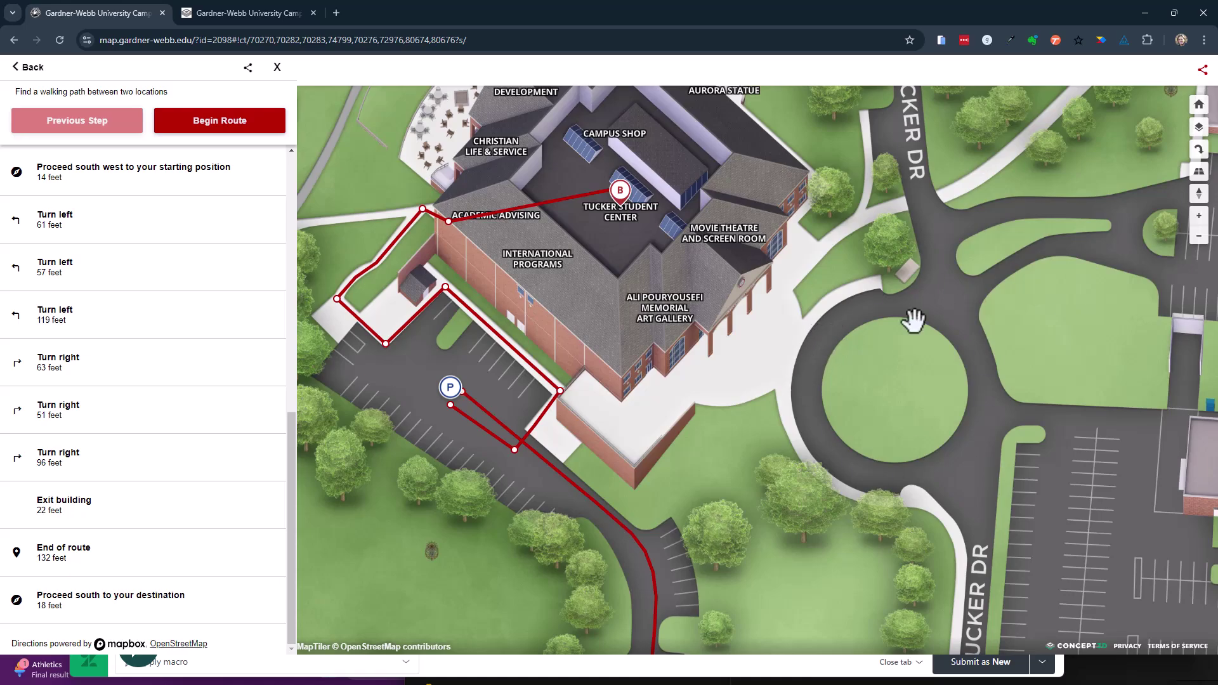
left_click_drag(794, 425, 785, 239)
scroll(785, 270, "down", 5)
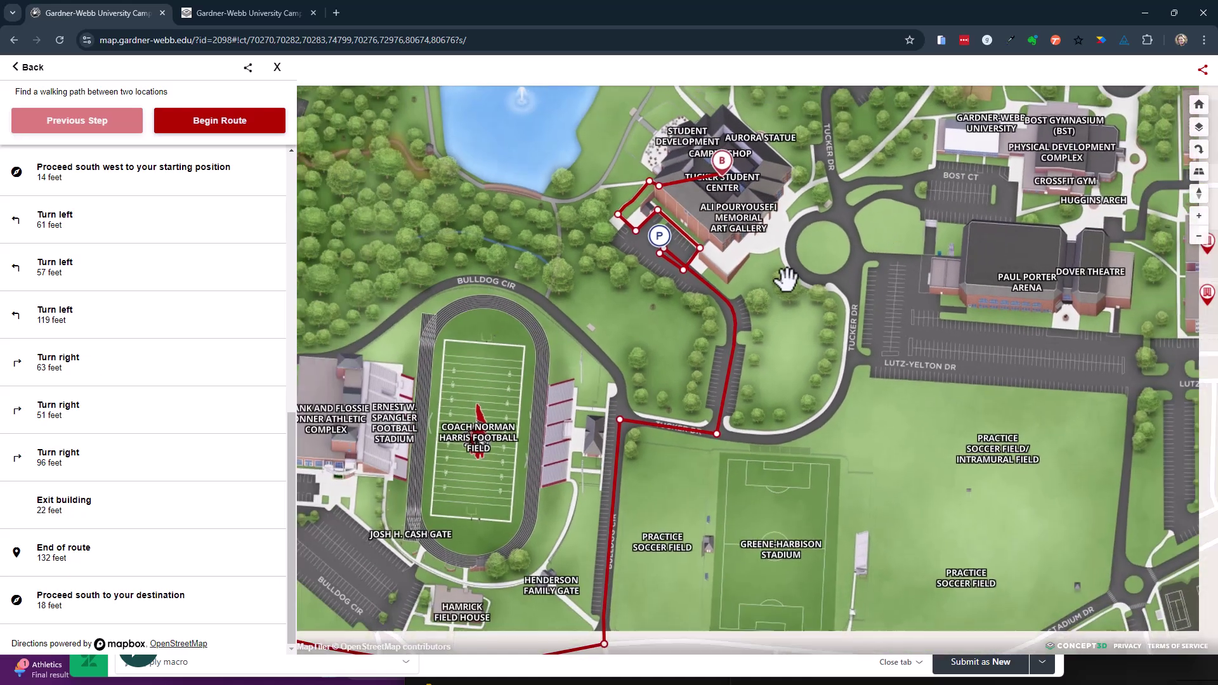
scroll(771, 164, "up", 3)
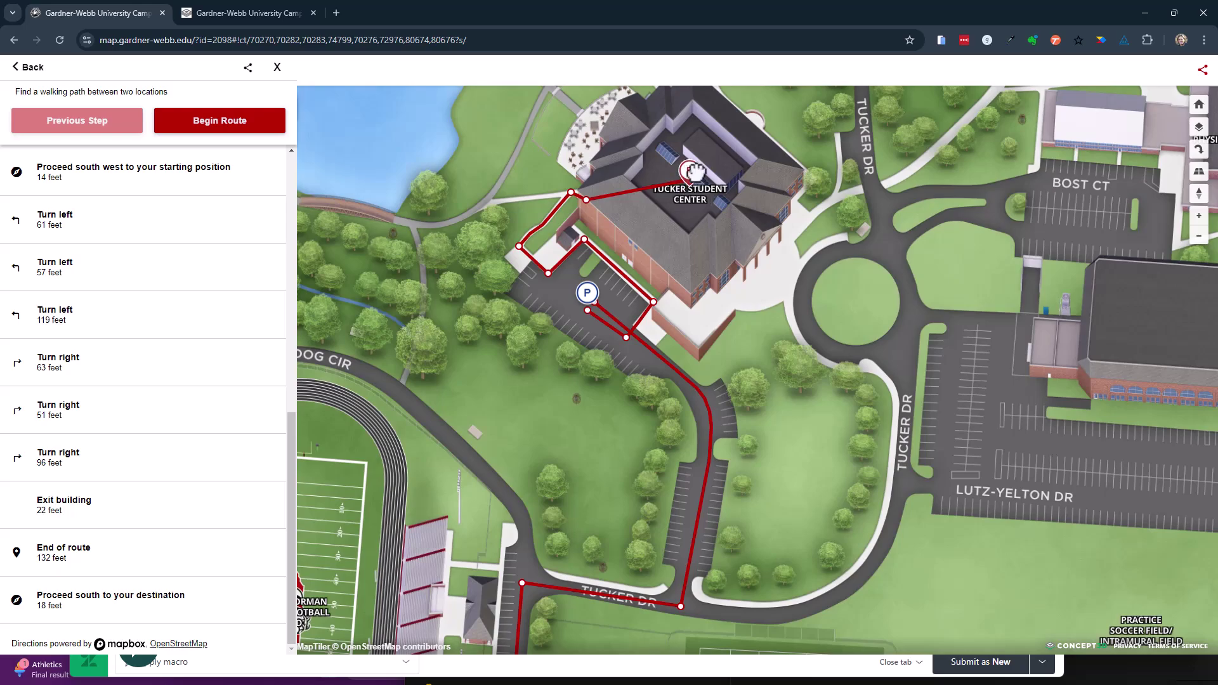
Recalculate the driving route to Tucker Student Center several times, including via the roundabout, then close directions.
left_click(742, 215)
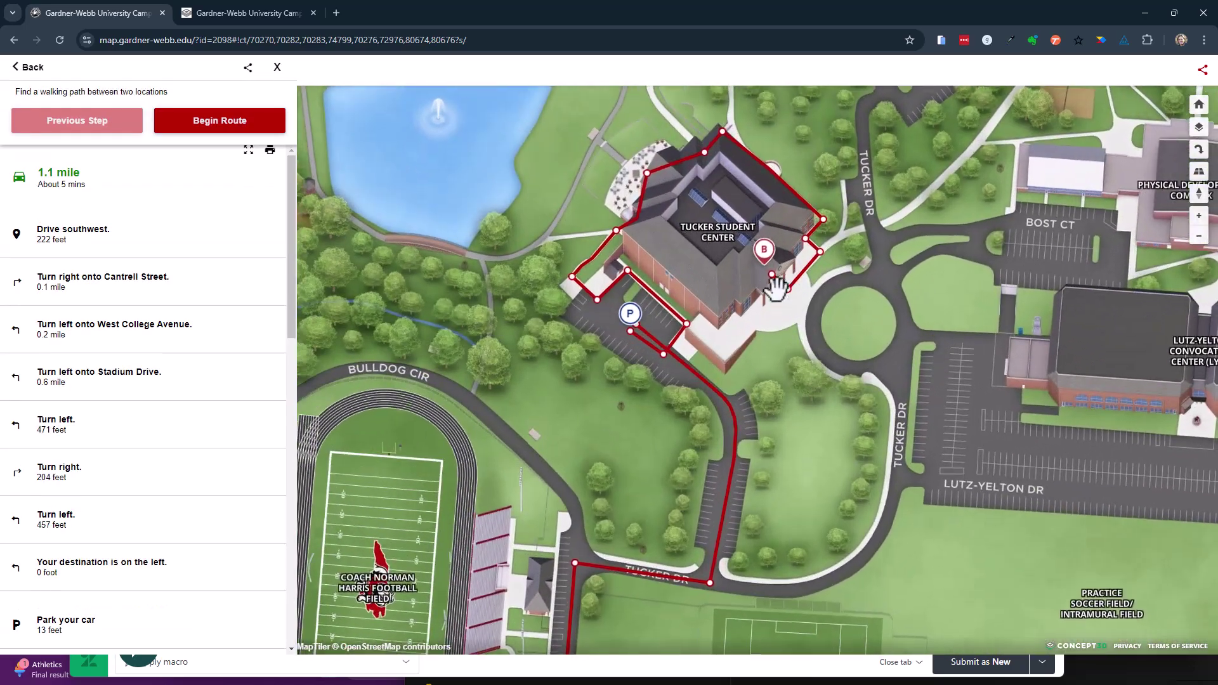
left_click(774, 285)
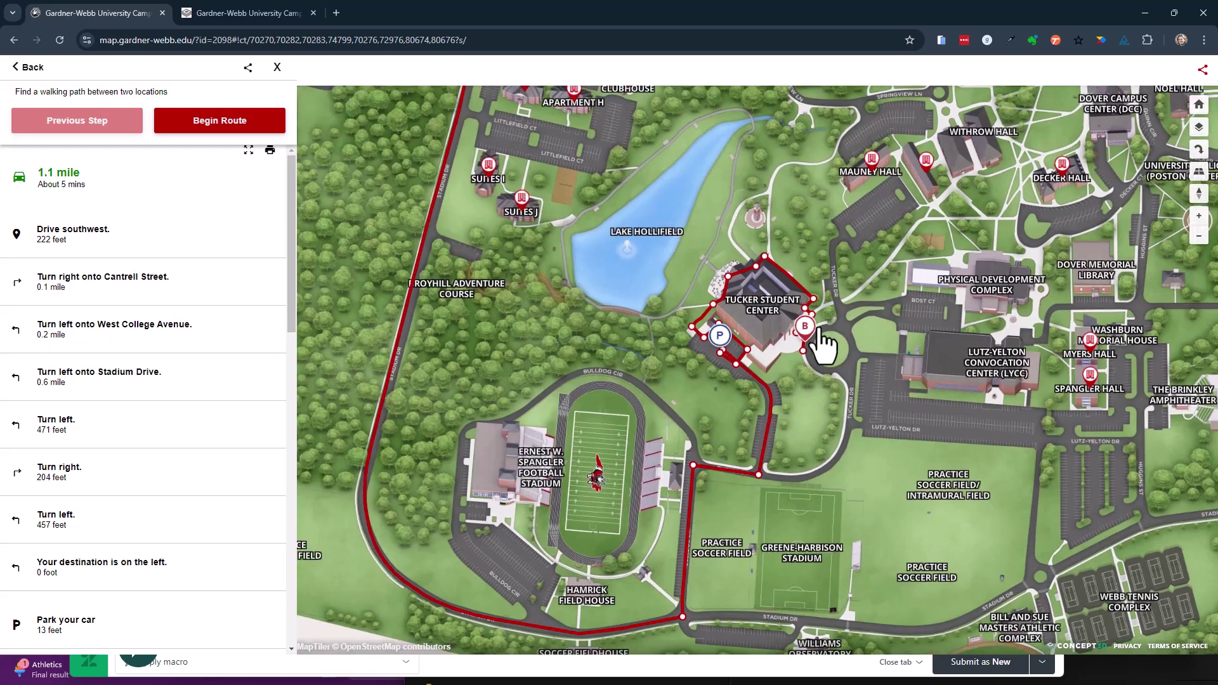
scroll(823, 346, "up", 2)
left_click(803, 344)
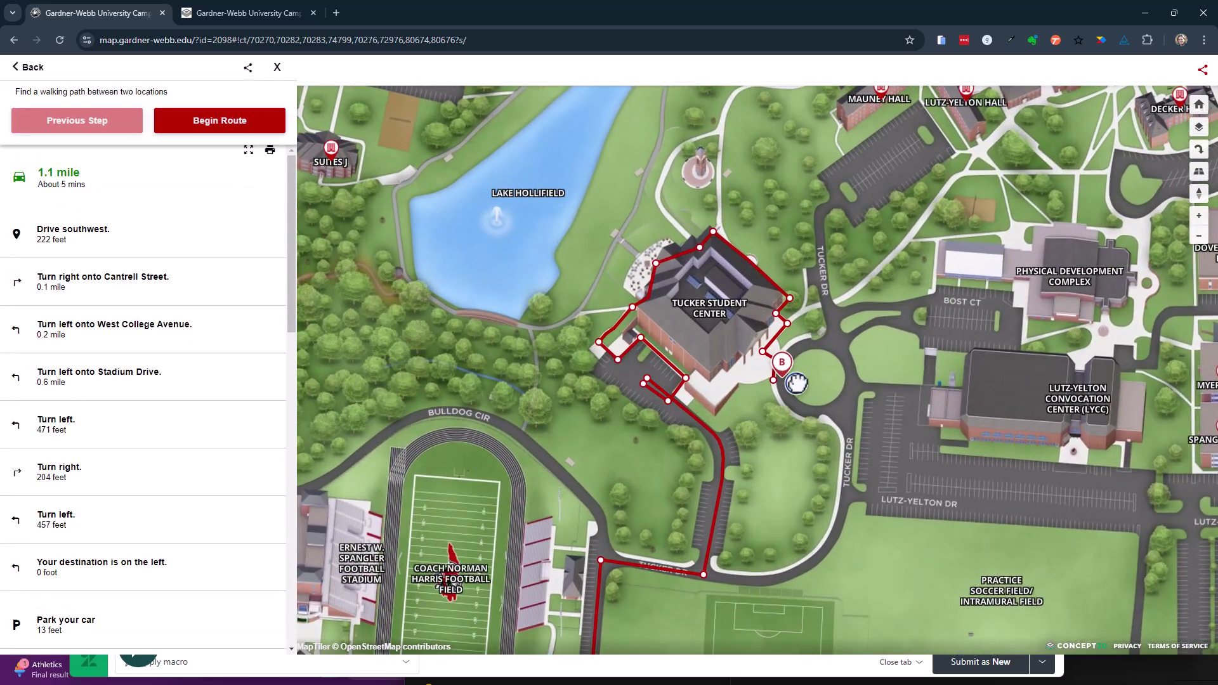
left_click(796, 383)
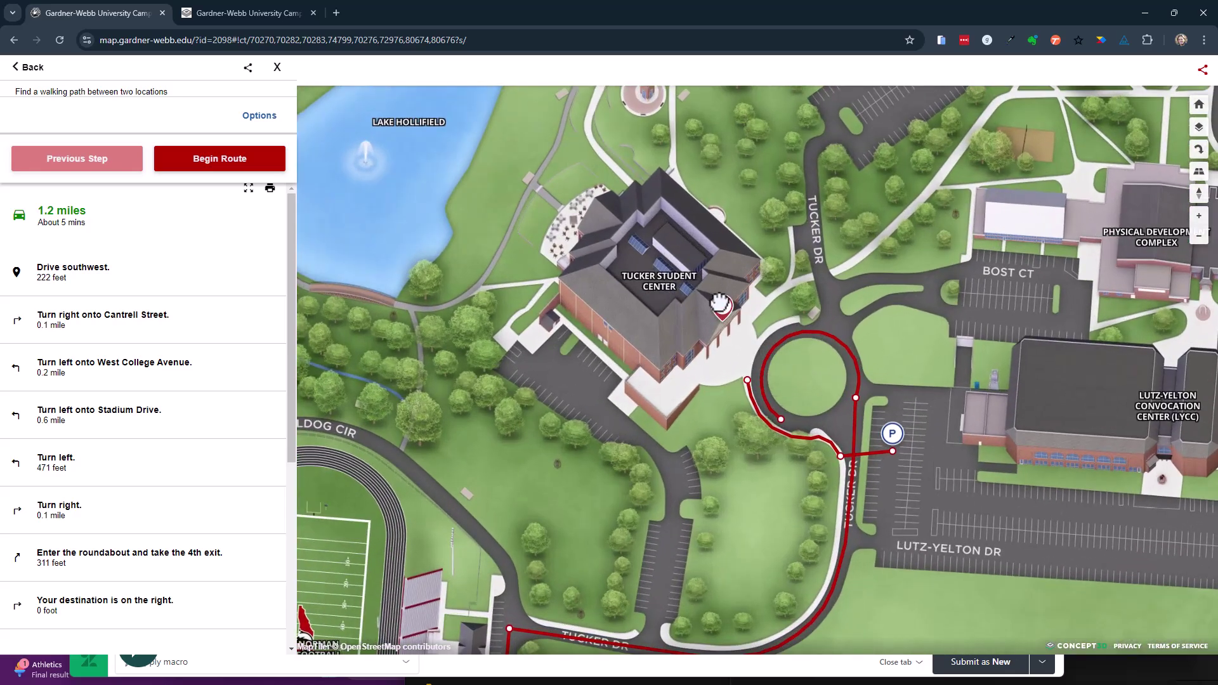
left_click(721, 302)
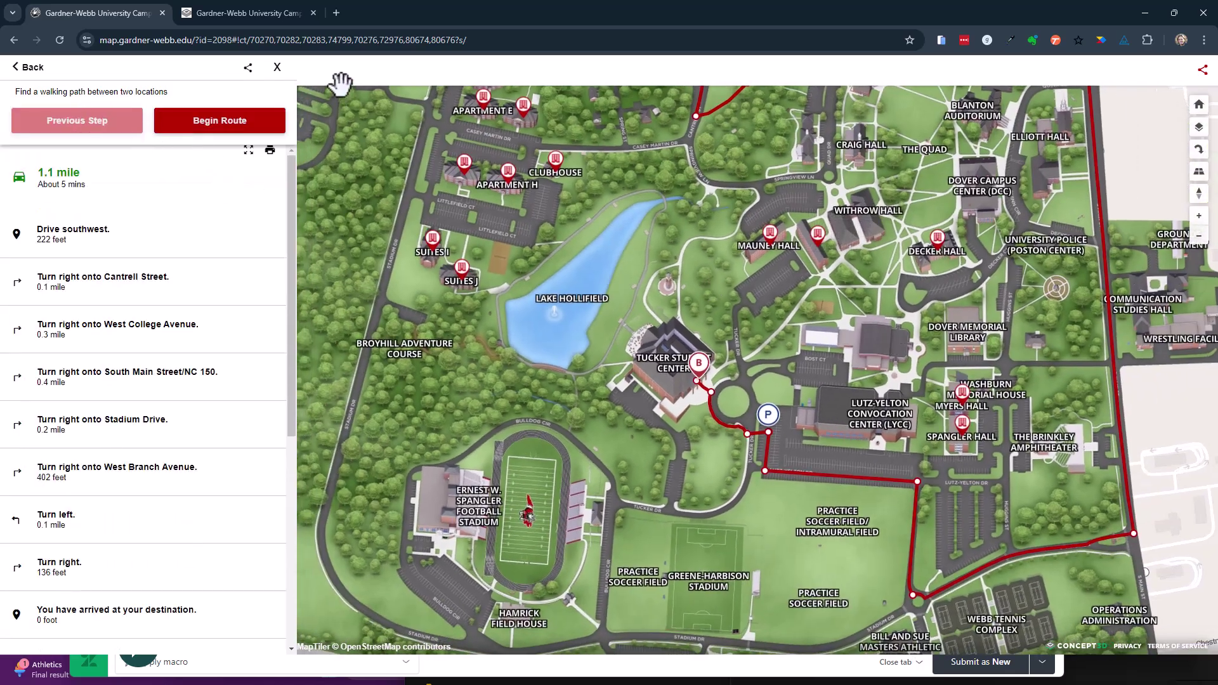
left_click(278, 67)
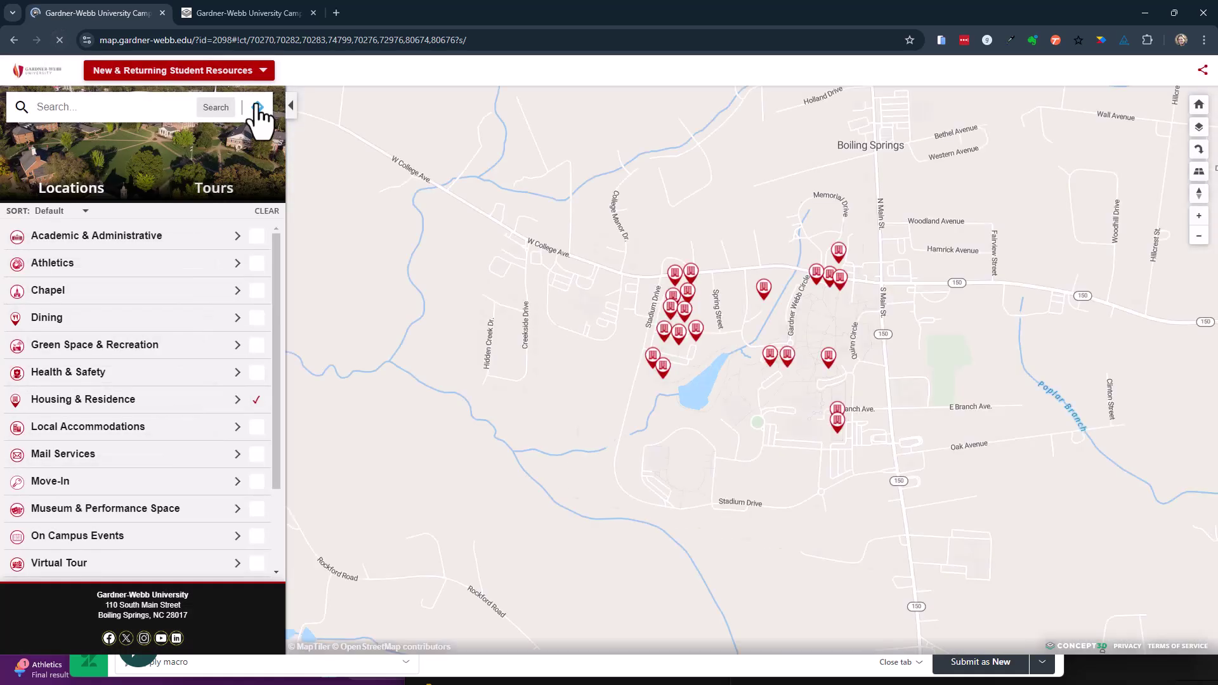
Start walking directions with dropped pins, moving pin B north and placing pin A inside Tucker Student Center.
left_click(257, 108)
left_click(127, 145)
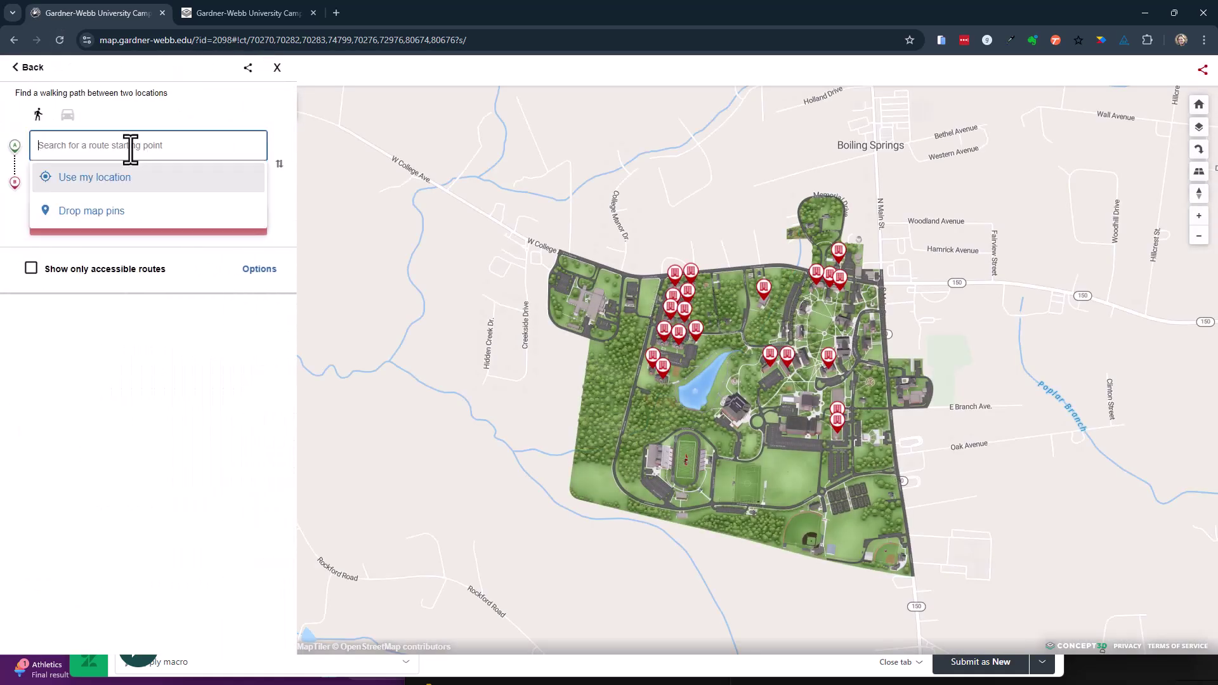
left_click(120, 205)
left_click(99, 214)
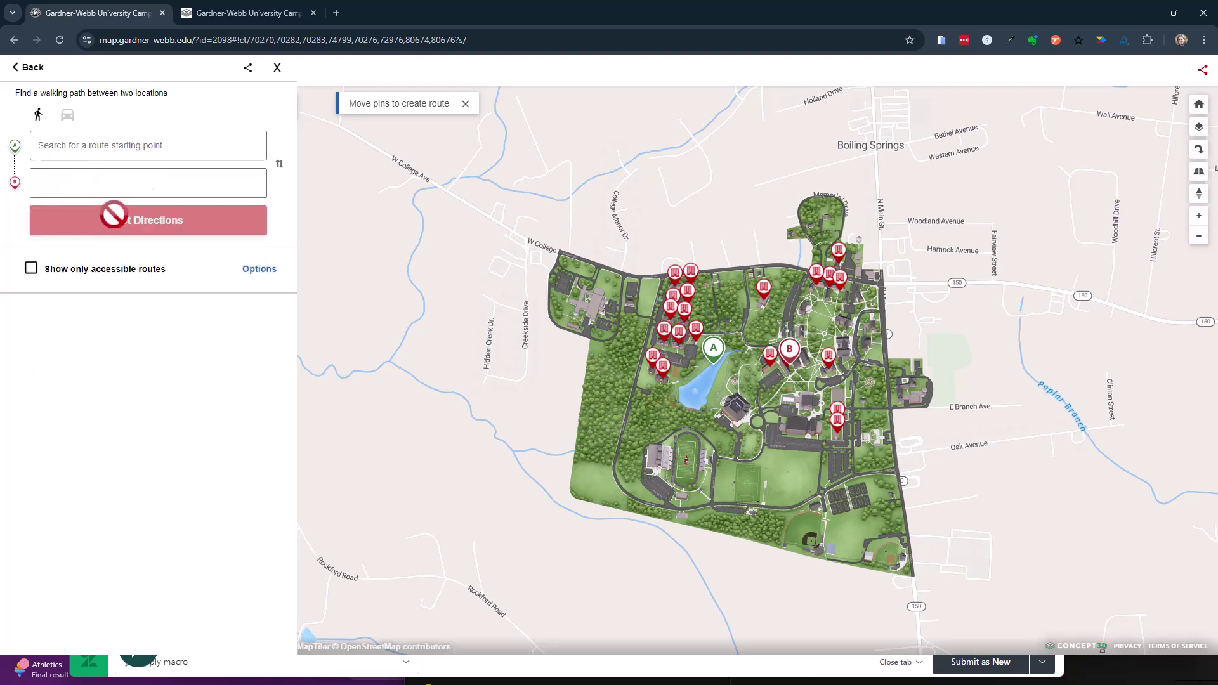
scroll(729, 380, "up", 2)
left_click_drag(828, 356, 771, 282)
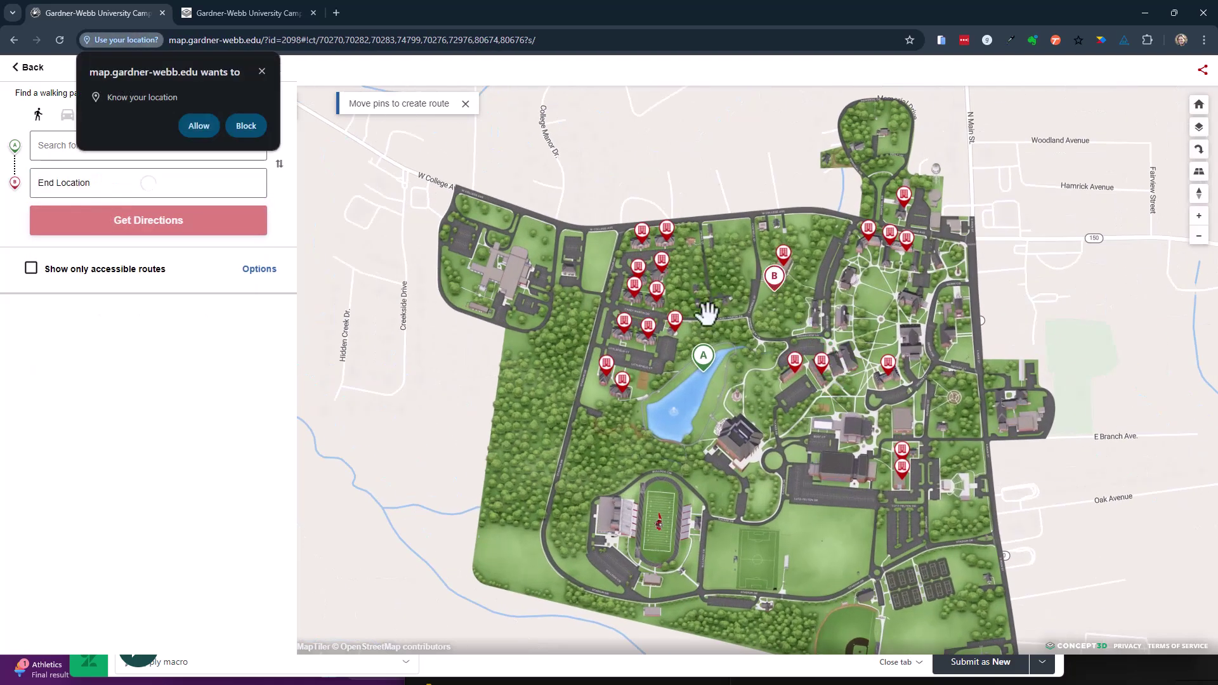
left_click_drag(703, 354, 746, 436)
scroll(769, 248, "up", 4)
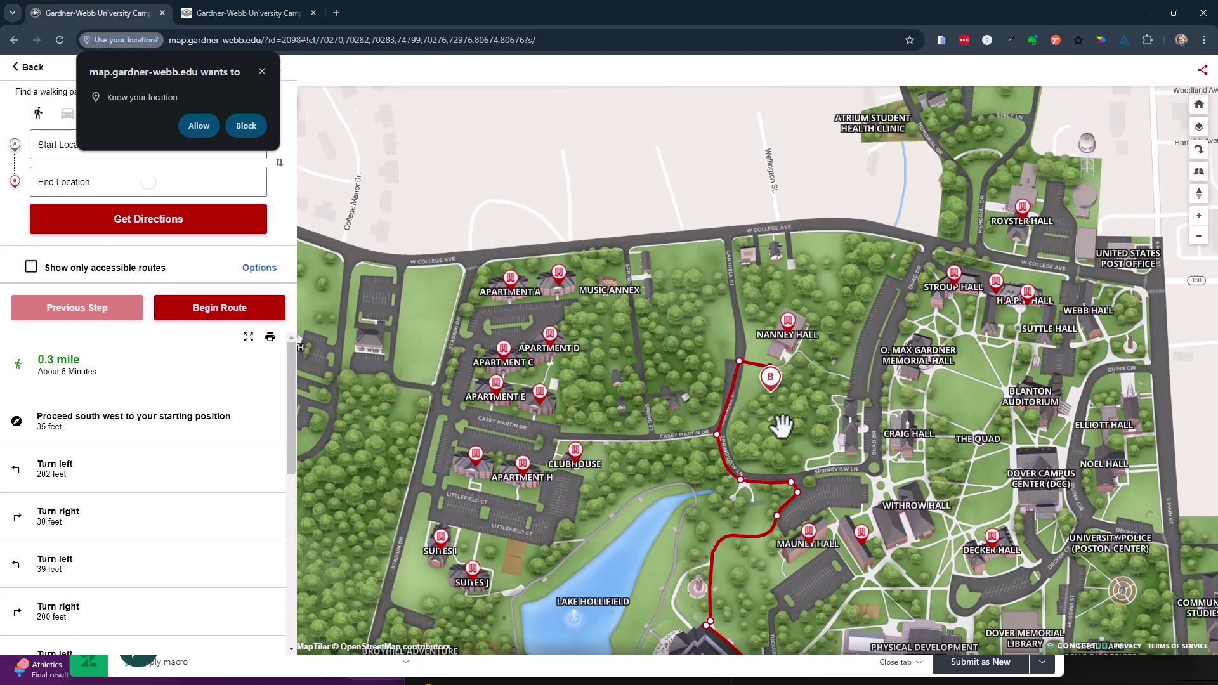
left_click_drag(775, 384, 788, 335)
left_click_drag(808, 408, 827, 282)
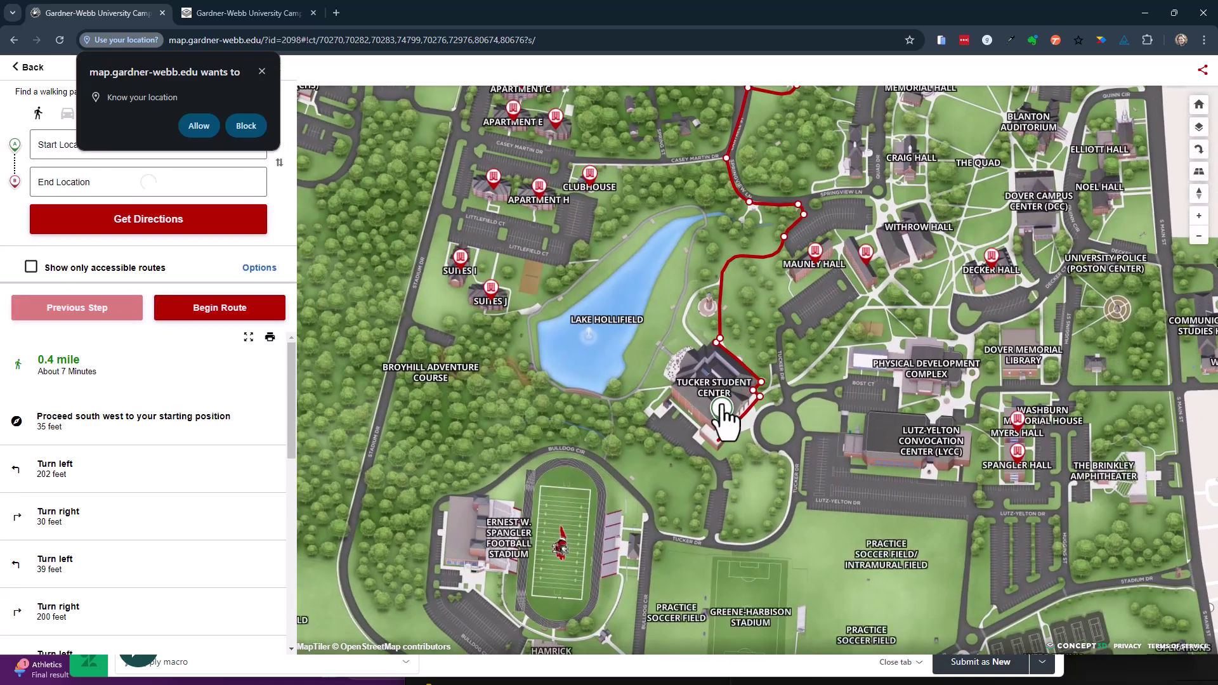
left_click_drag(717, 371, 716, 375)
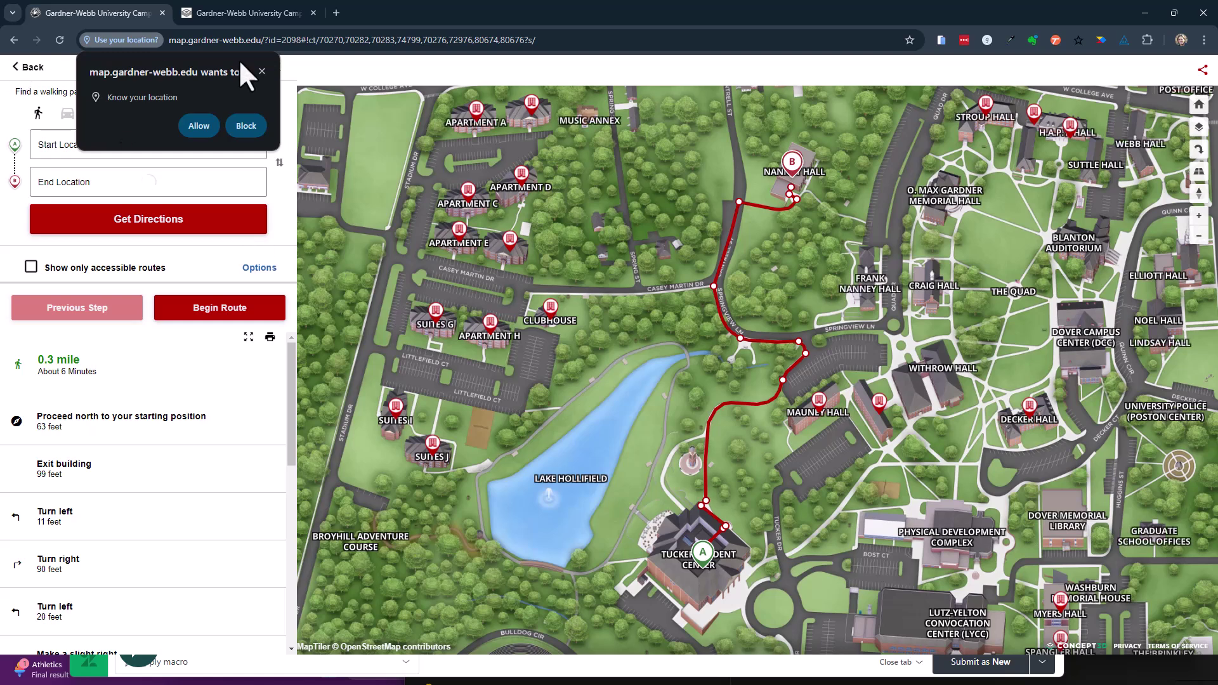
Decline device location sharing, dismiss the geolocation alert, and centre the map on pin A.
left_click(261, 71)
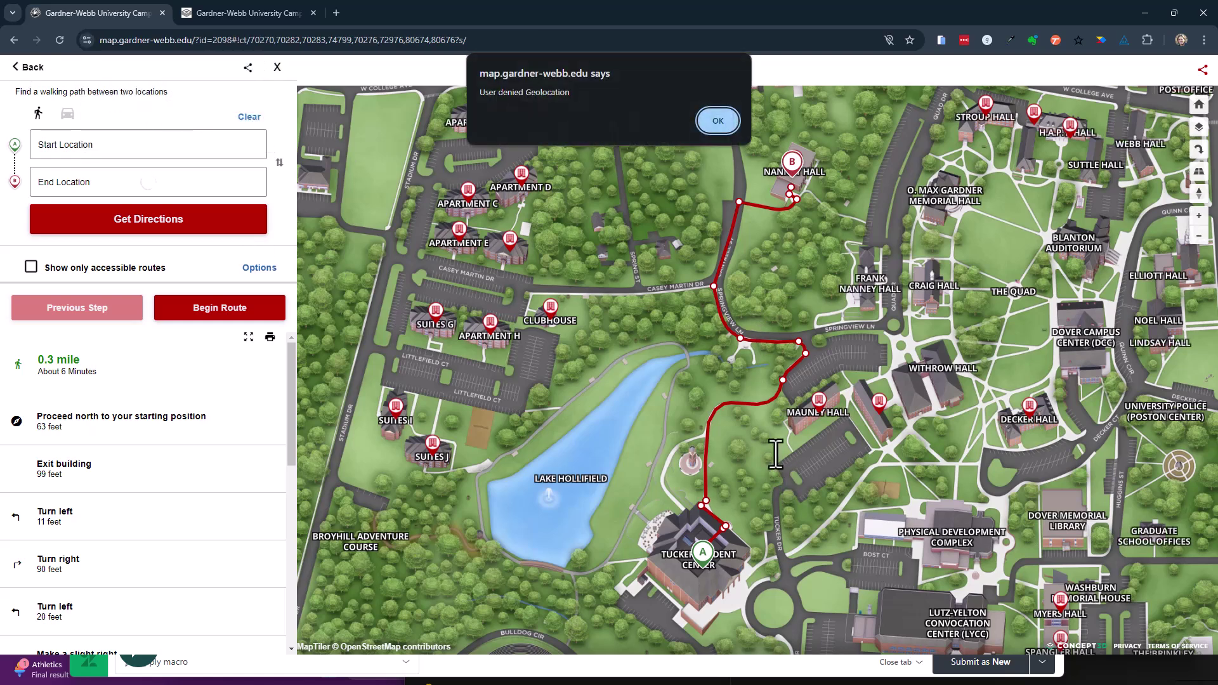
left_click(718, 120)
left_click_drag(701, 507, 646, 350)
scroll(691, 387, "up", 3)
scroll(677, 344, "down", 5)
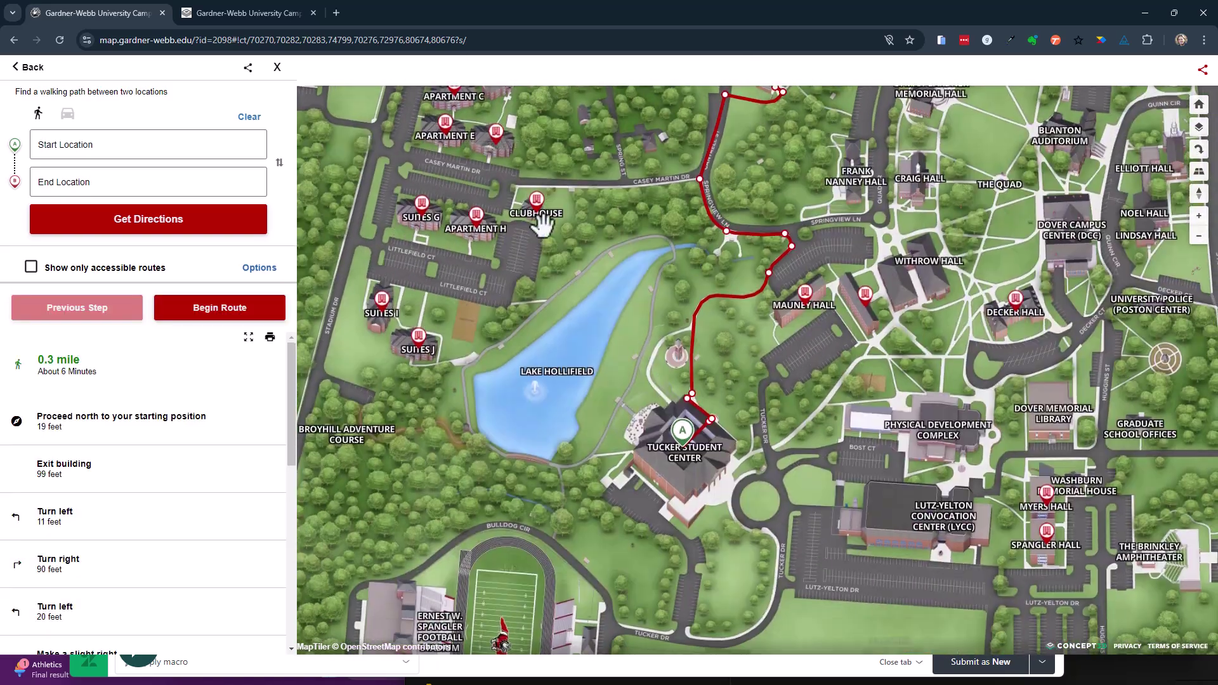
Switch the route to driving, shift pin A east across Tucker, and return to the CMS Route Builder.
left_click(67, 113)
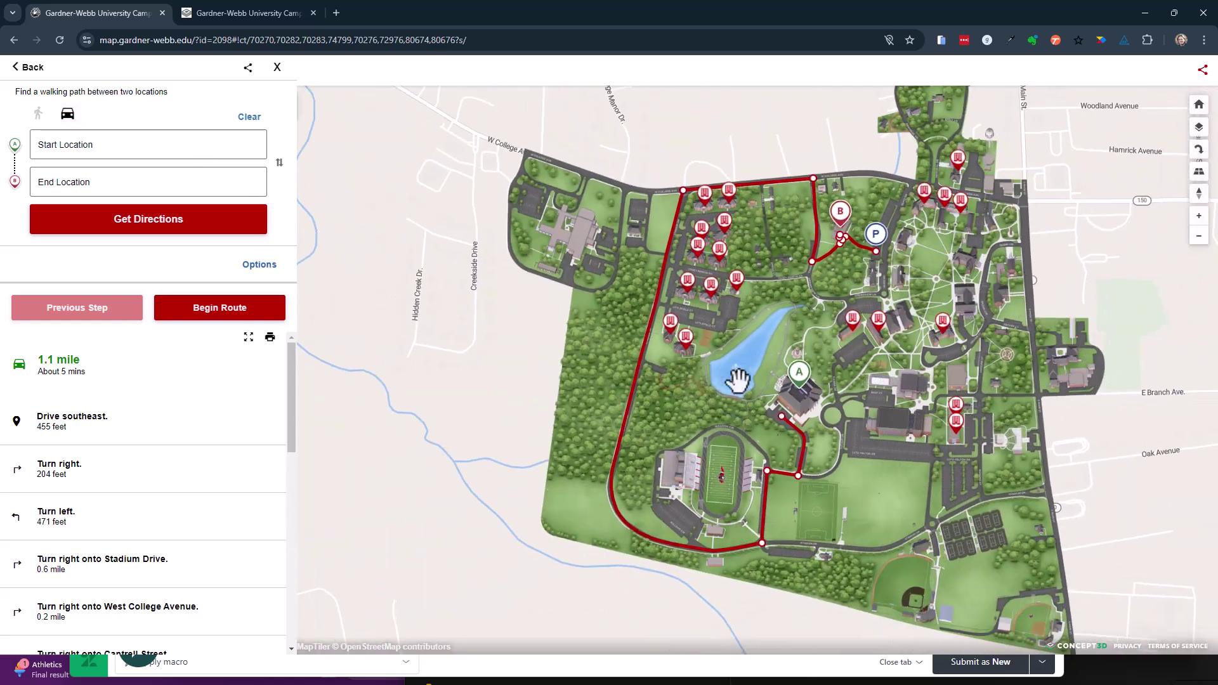
scroll(875, 357, "down", 2)
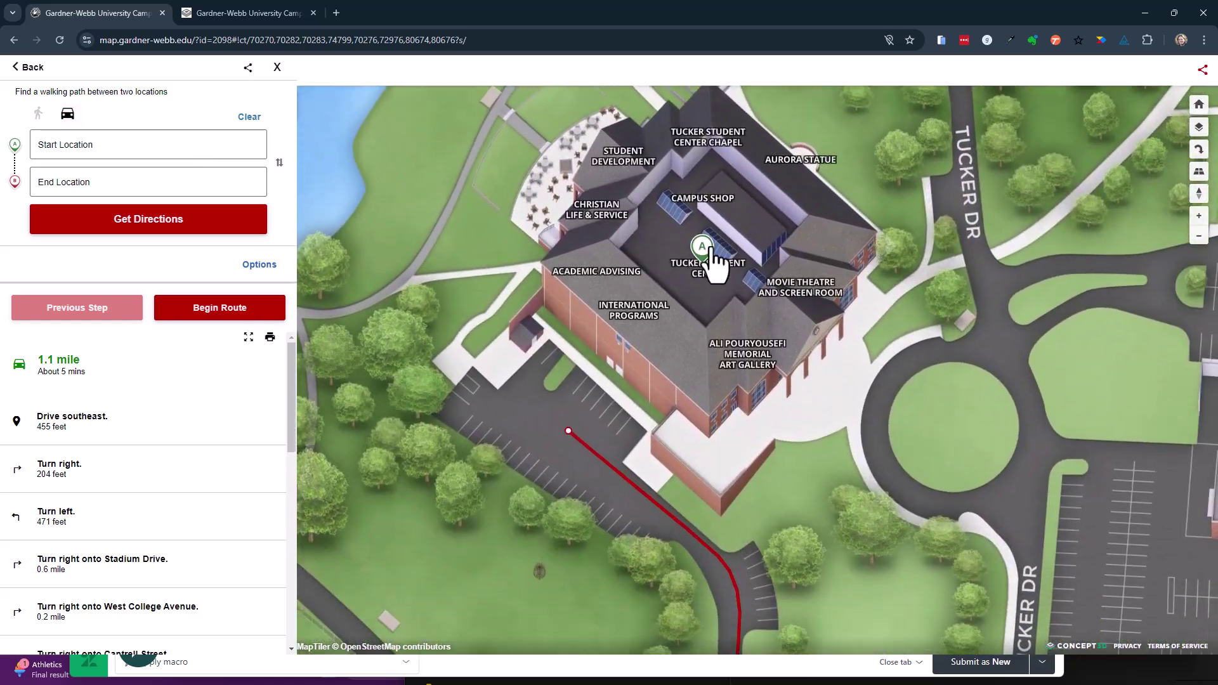
left_click_drag(713, 253, 800, 282)
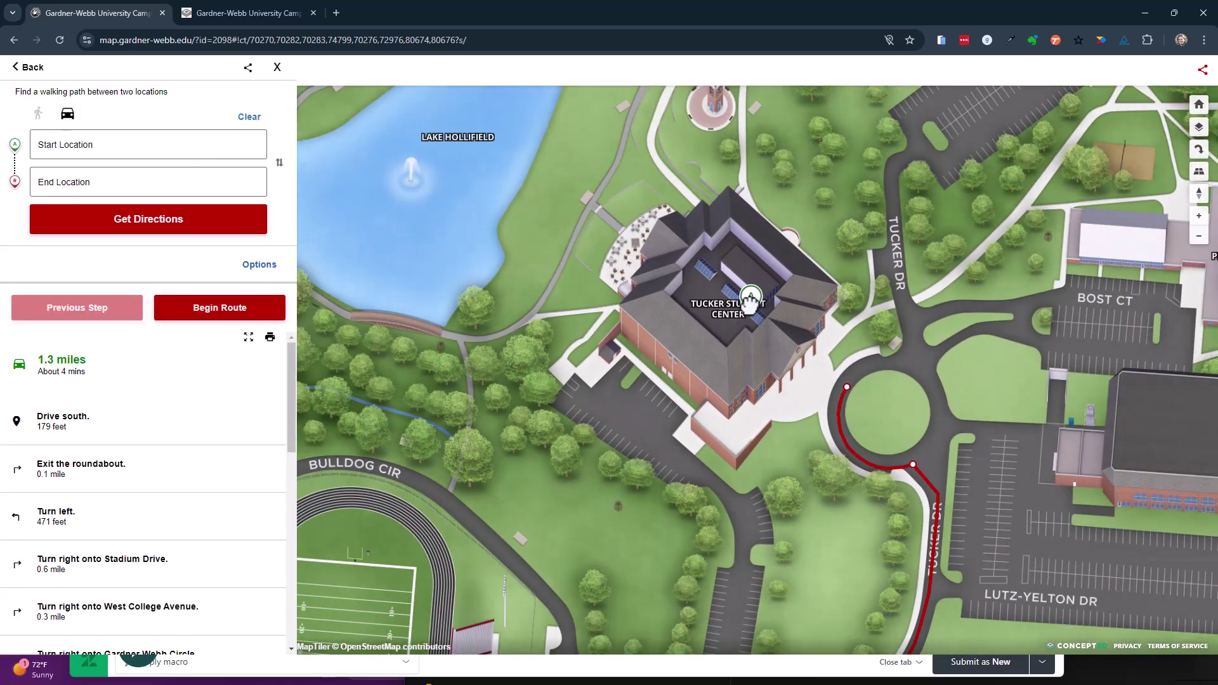
scroll(754, 307, "down", 4)
scroll(755, 307, "up", 2)
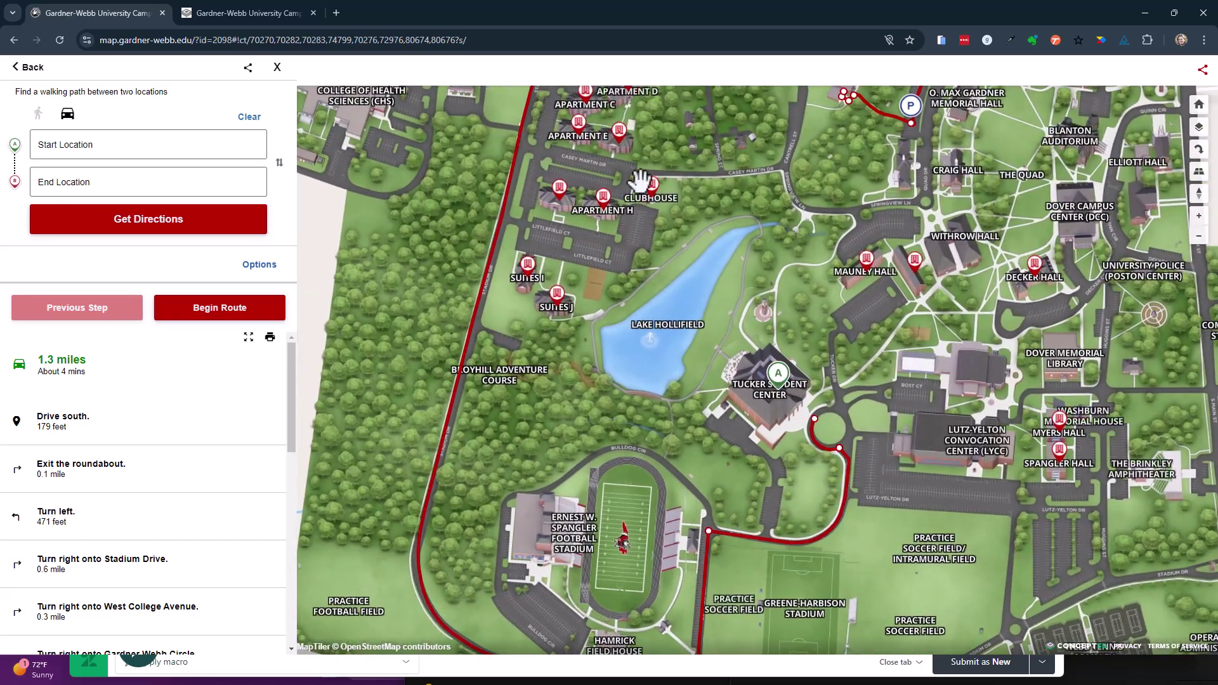
left_click(244, 14)
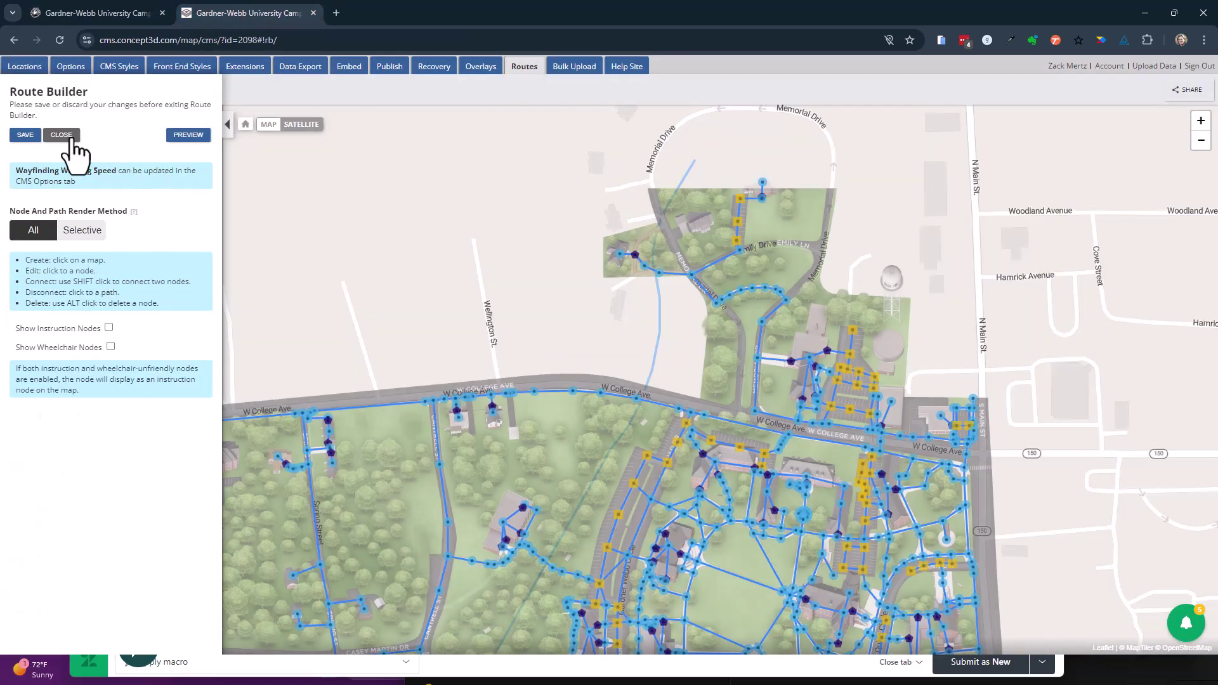
Show Academic & Administrative markers, open the Tucker Student Center location, and save it.
left_click(61, 135)
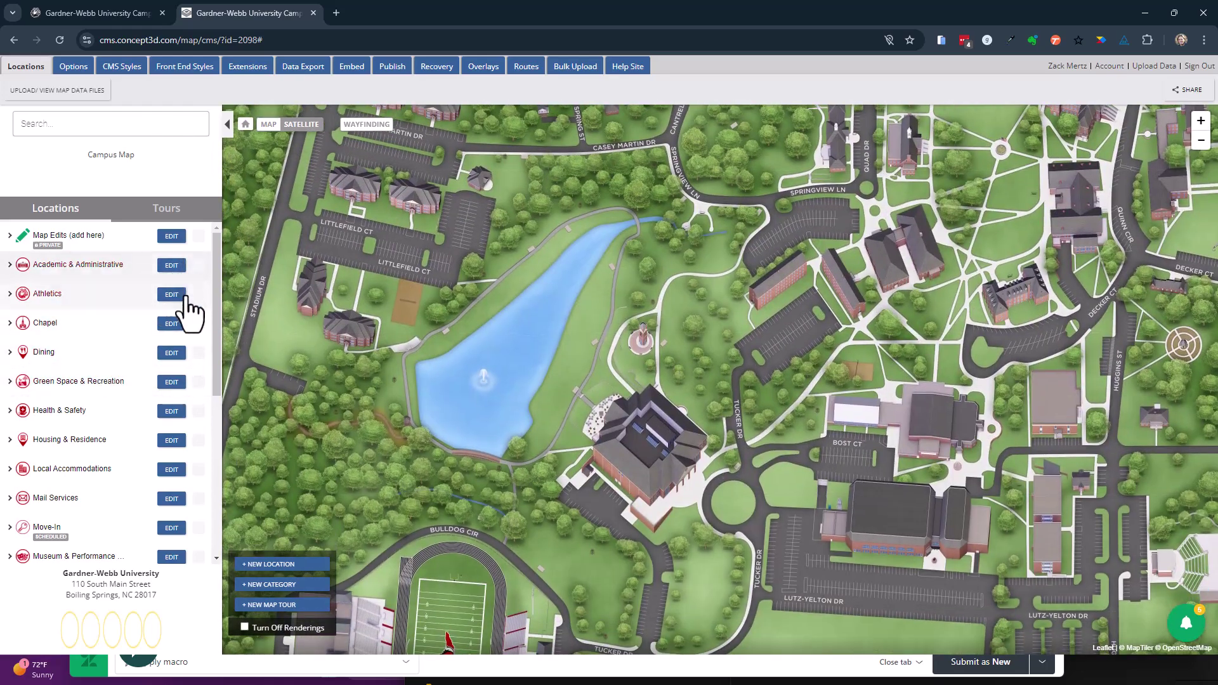
left_click(199, 265)
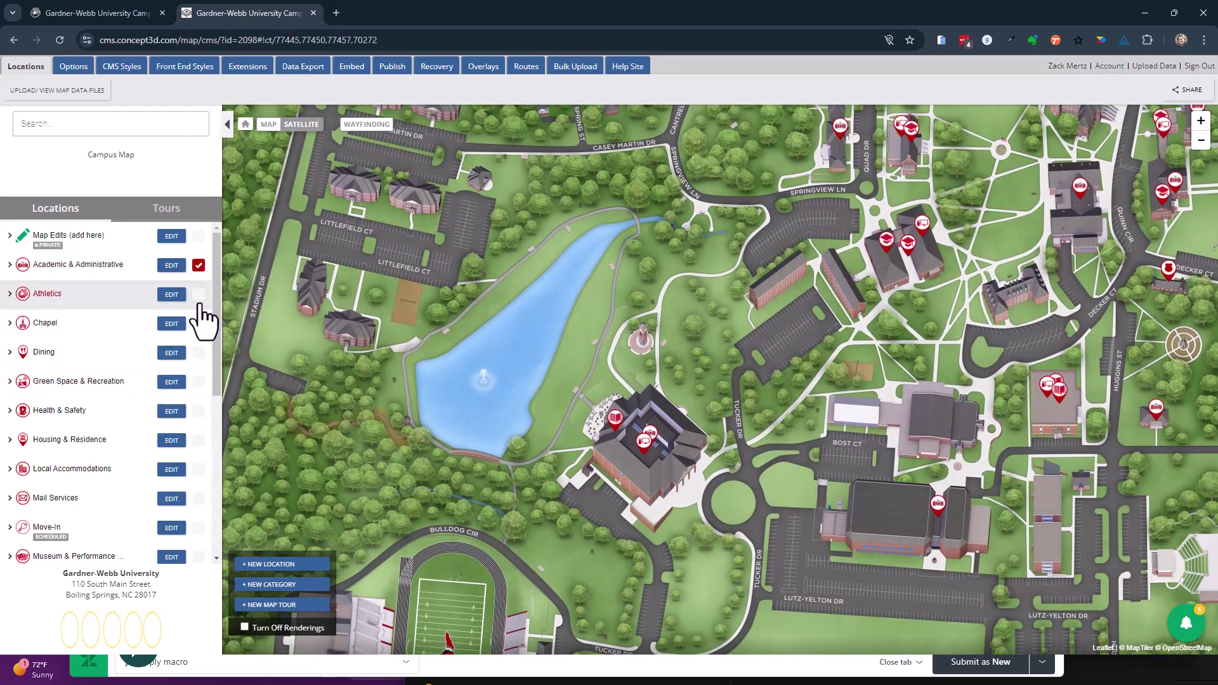
scroll(720, 521, "up", 2)
scroll(598, 283, "down", 3)
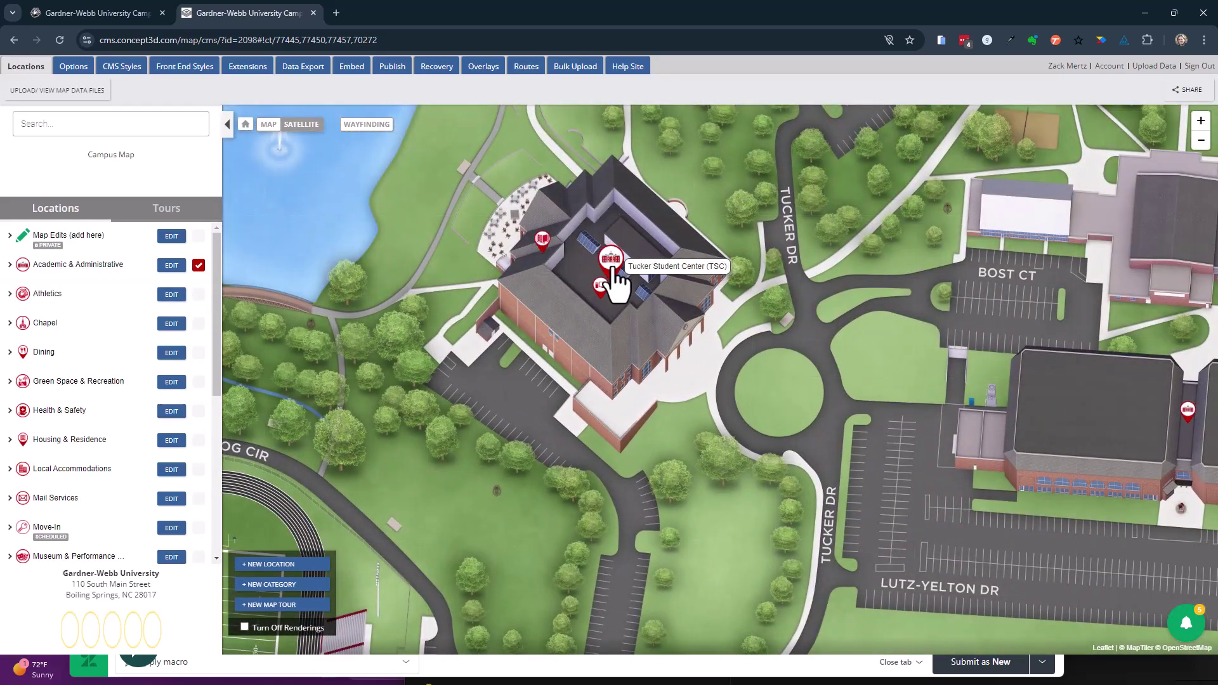
left_click(611, 265)
left_click(251, 87)
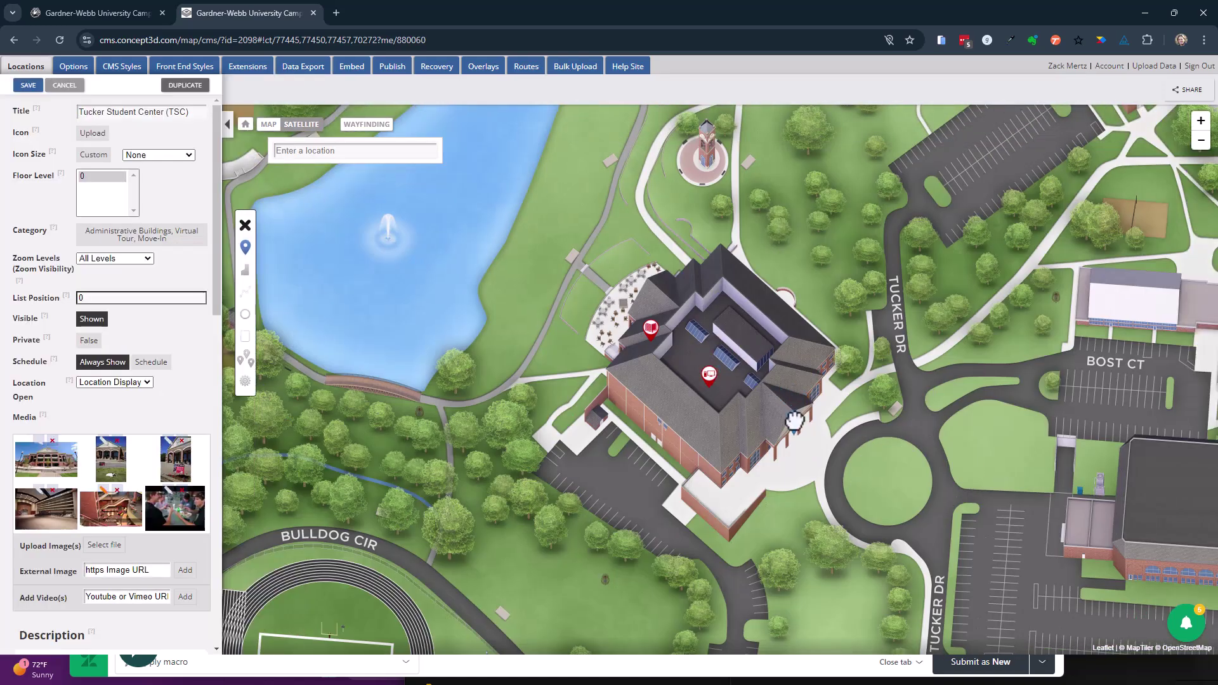
left_click(28, 87)
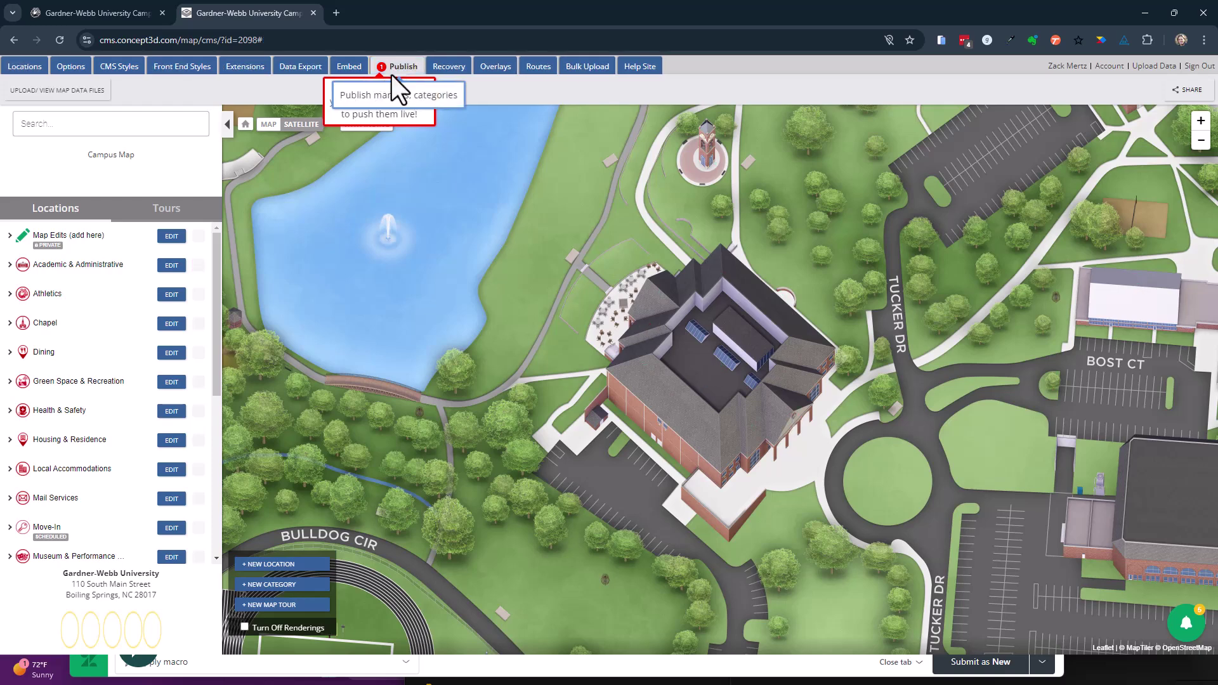
Publish the pending Tucker Student Center marker change to the live map.
left_click(397, 66)
left_click(98, 211)
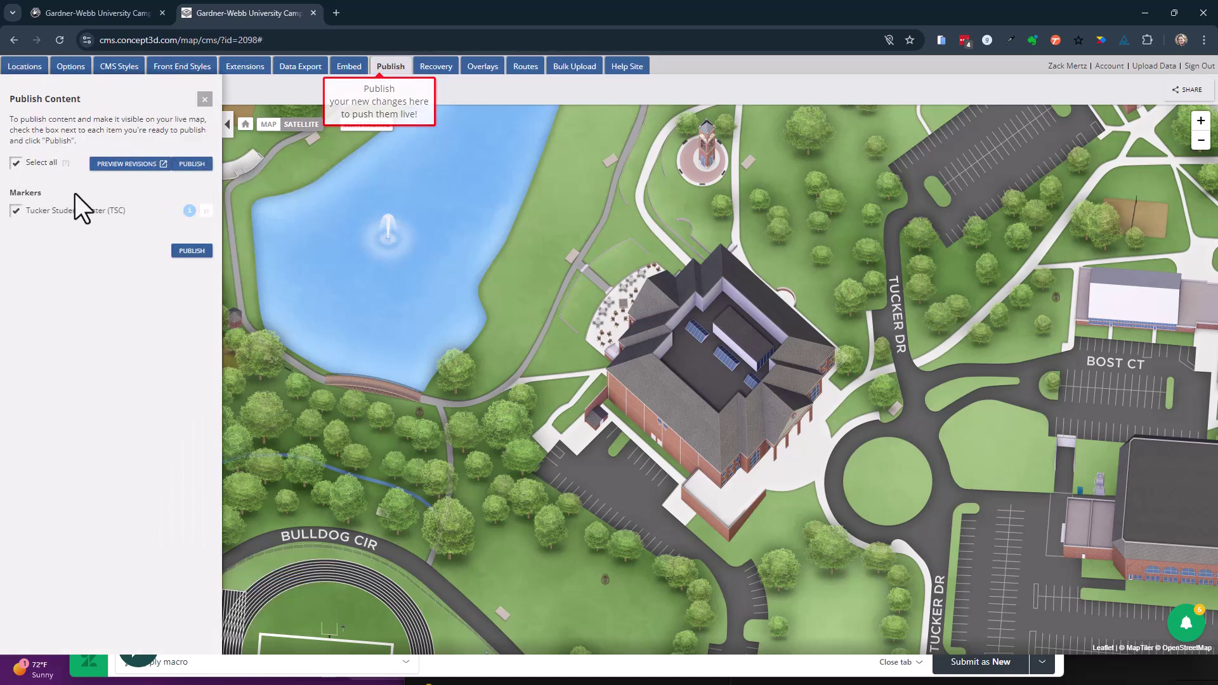
left_click(192, 251)
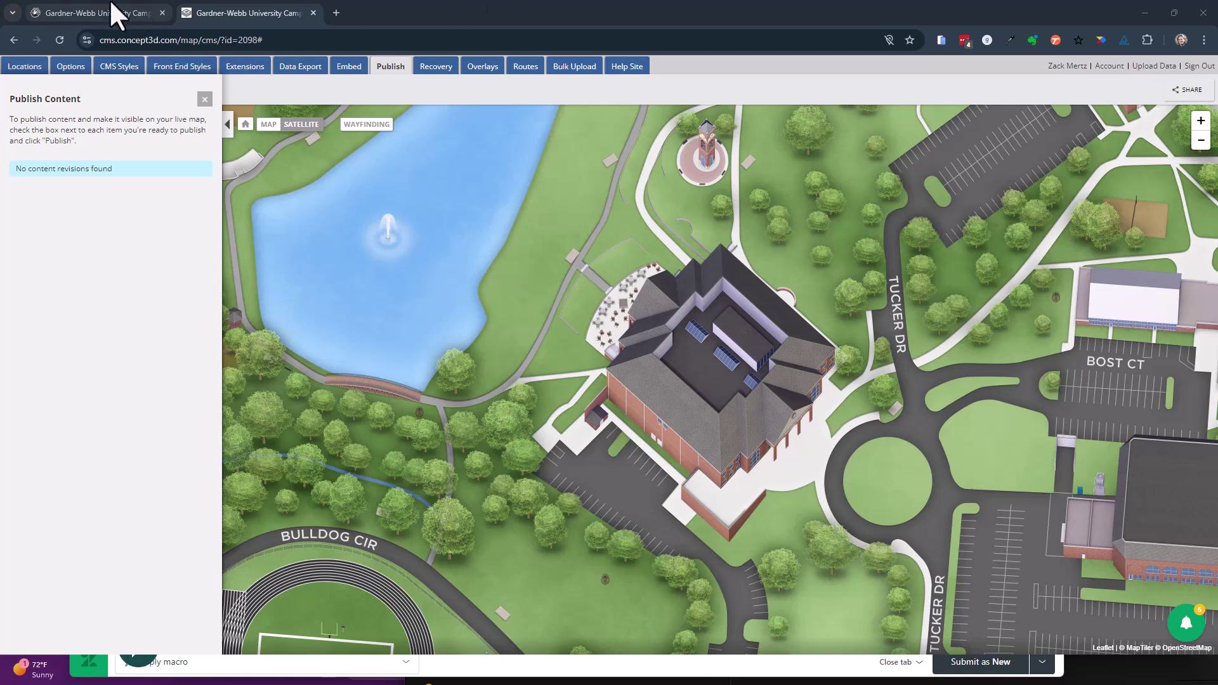
Reload the live campus map and set Nanney Hall as the directions starting point.
left_click(111, 8)
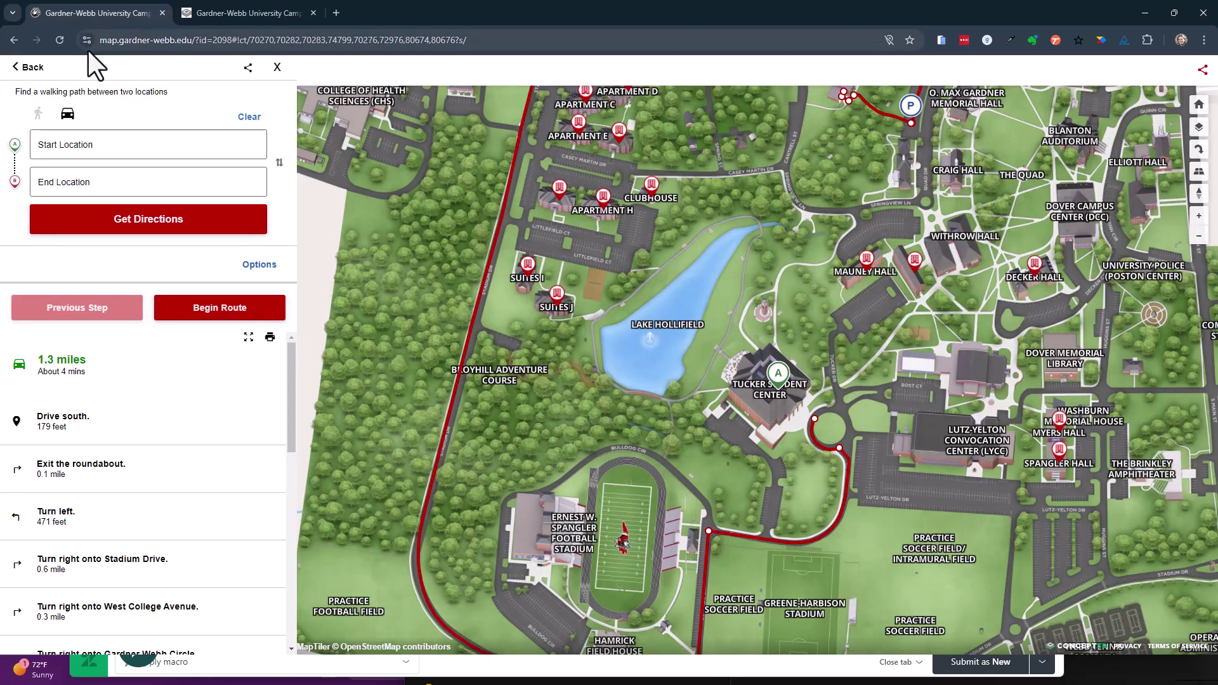
left_click(60, 41)
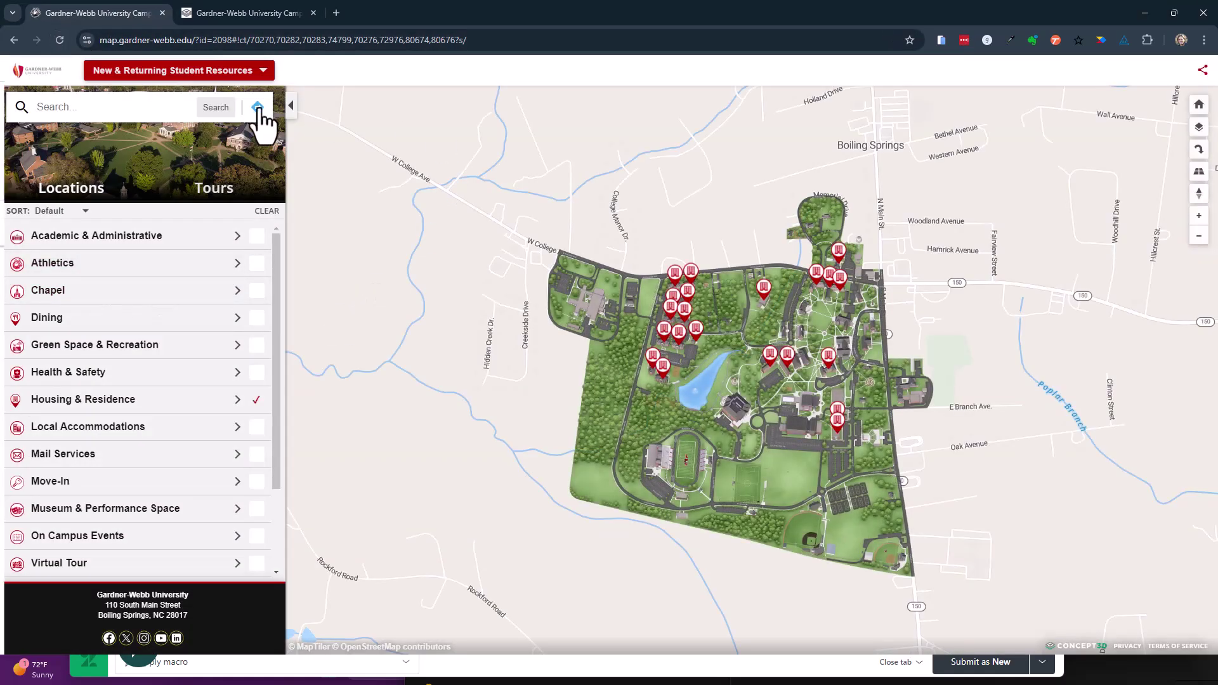
left_click(257, 108)
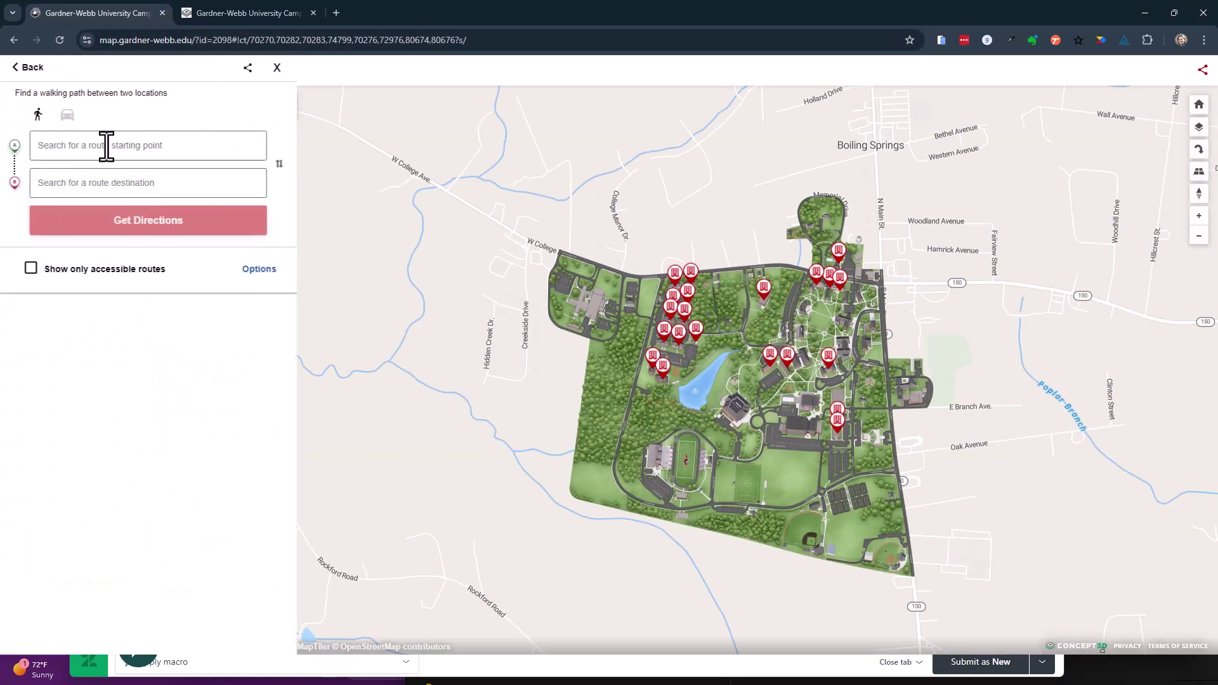
scroll(729, 285, "up", 4)
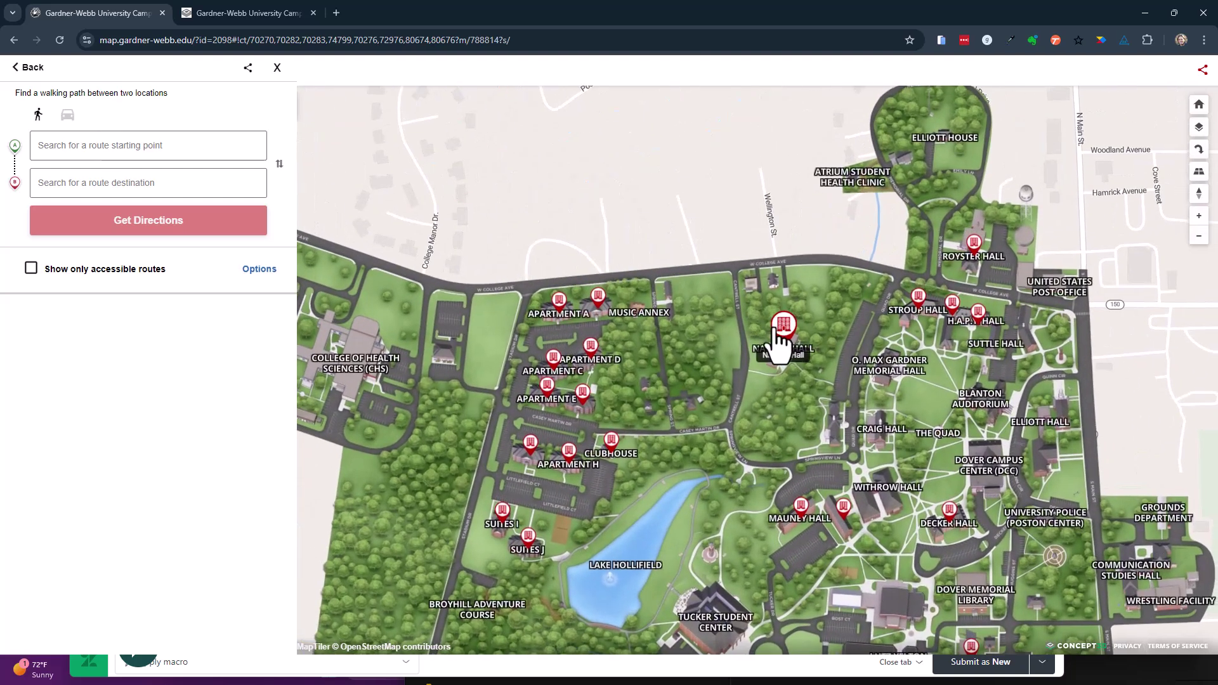
left_click(780, 335)
left_click(59, 65)
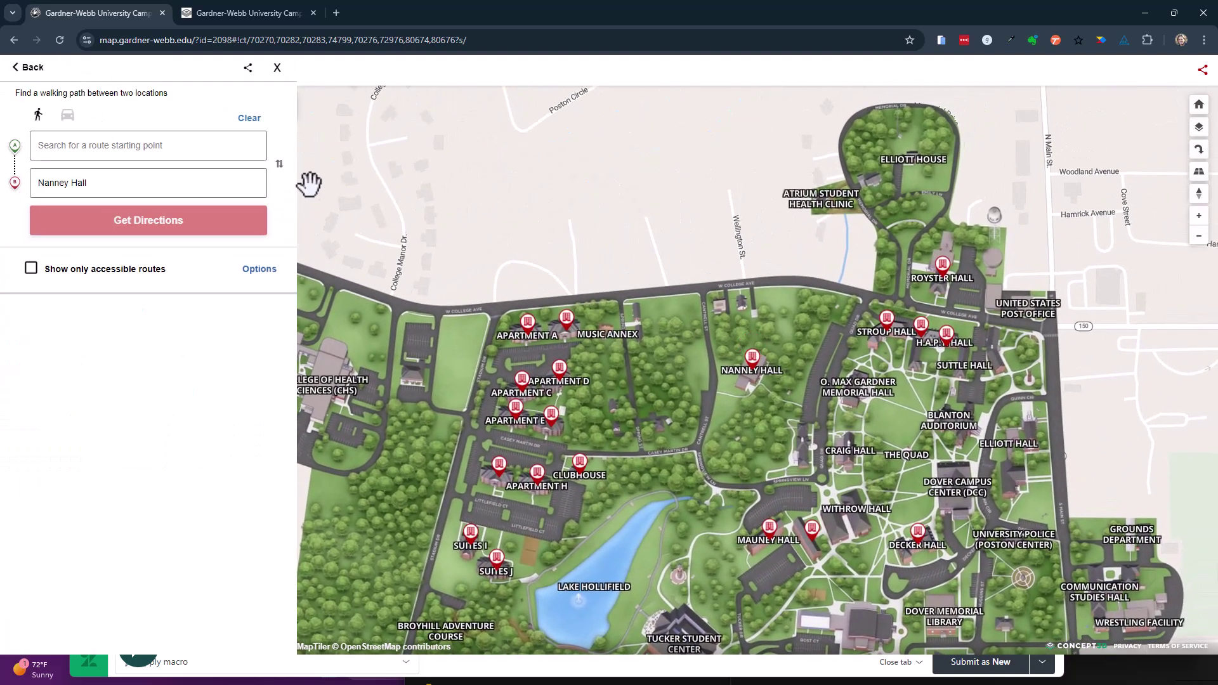
left_click(279, 164)
Set Tucker Student Center (TSC) as the destination and get the walking route.
left_click(209, 182)
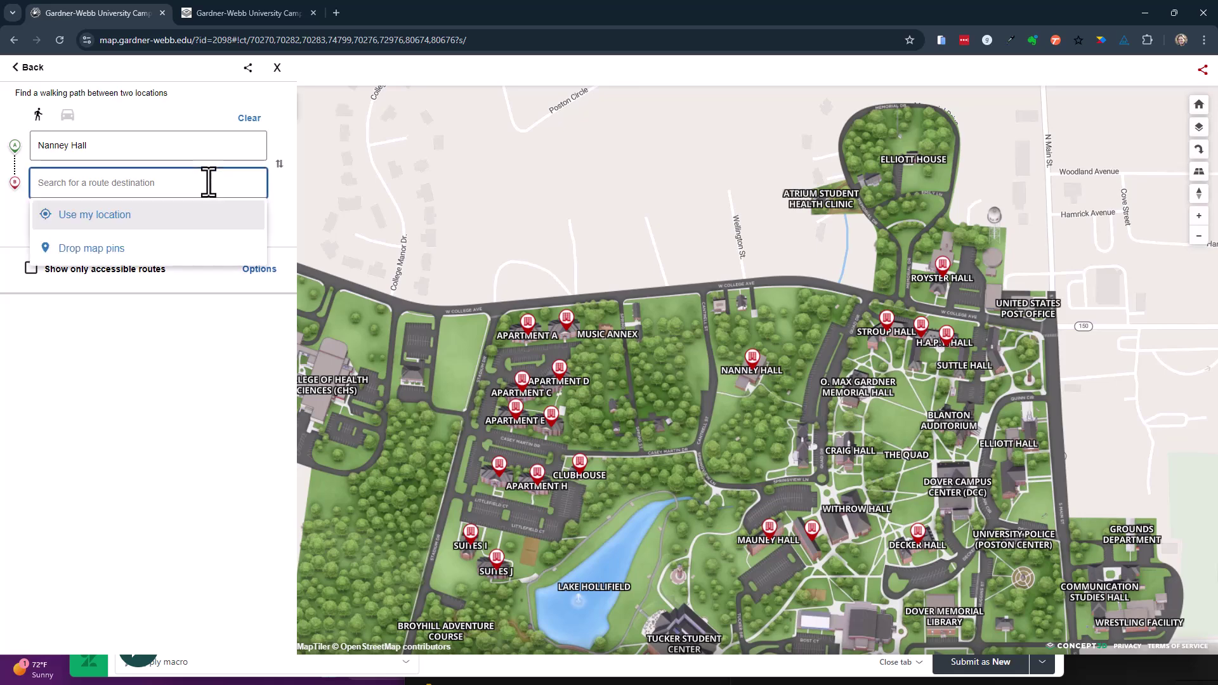
type("tucker")
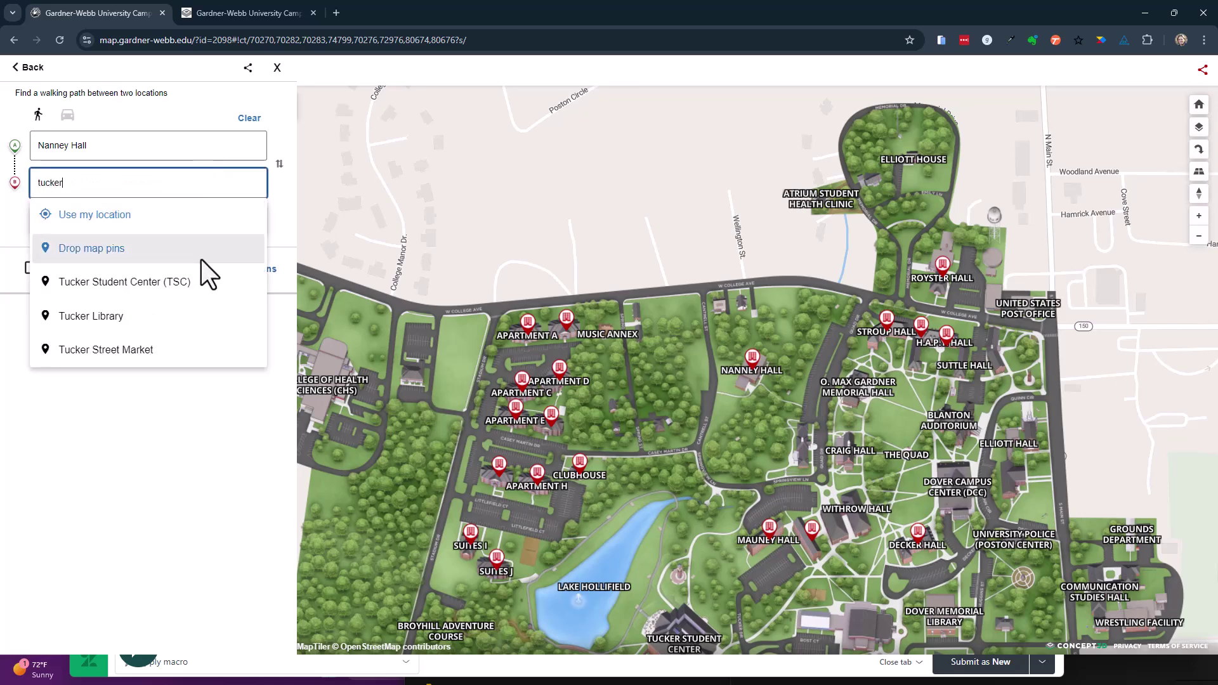
left_click(197, 282)
left_click(168, 222)
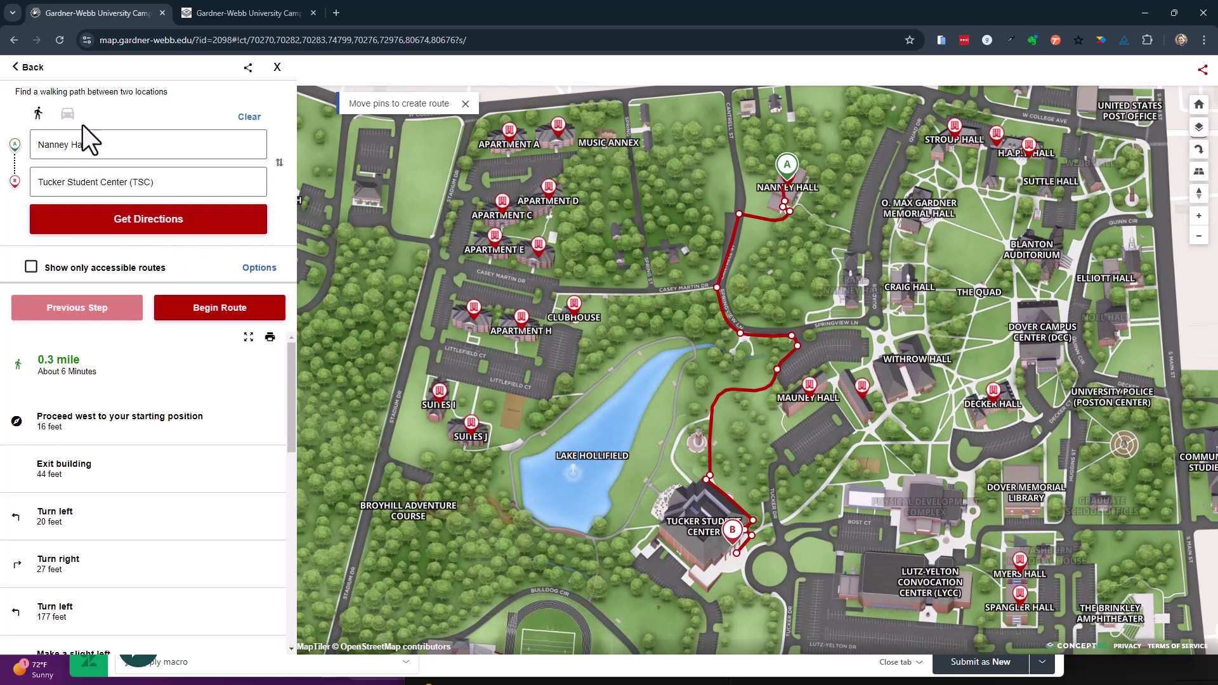
Switch to driving directions and review the 1.2-mile, 5-minute route to Tucker's relocated marker.
left_click(68, 116)
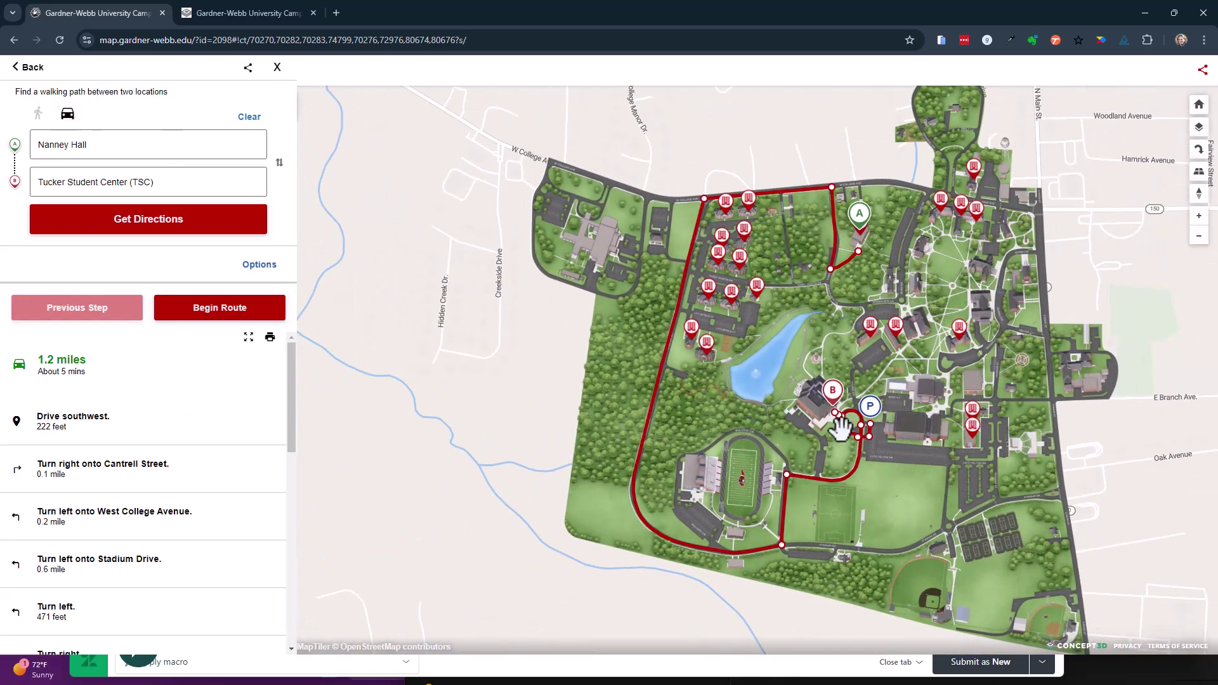
scroll(841, 432, "up", 5)
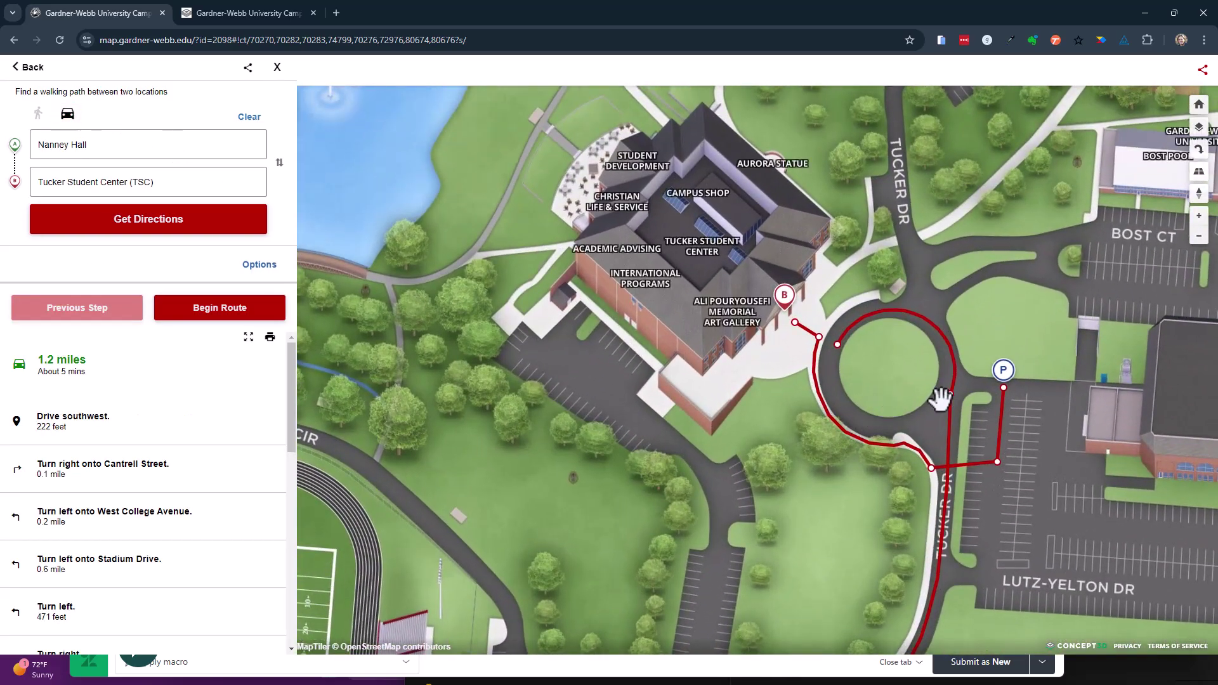
scroll(939, 399, "up", 2)
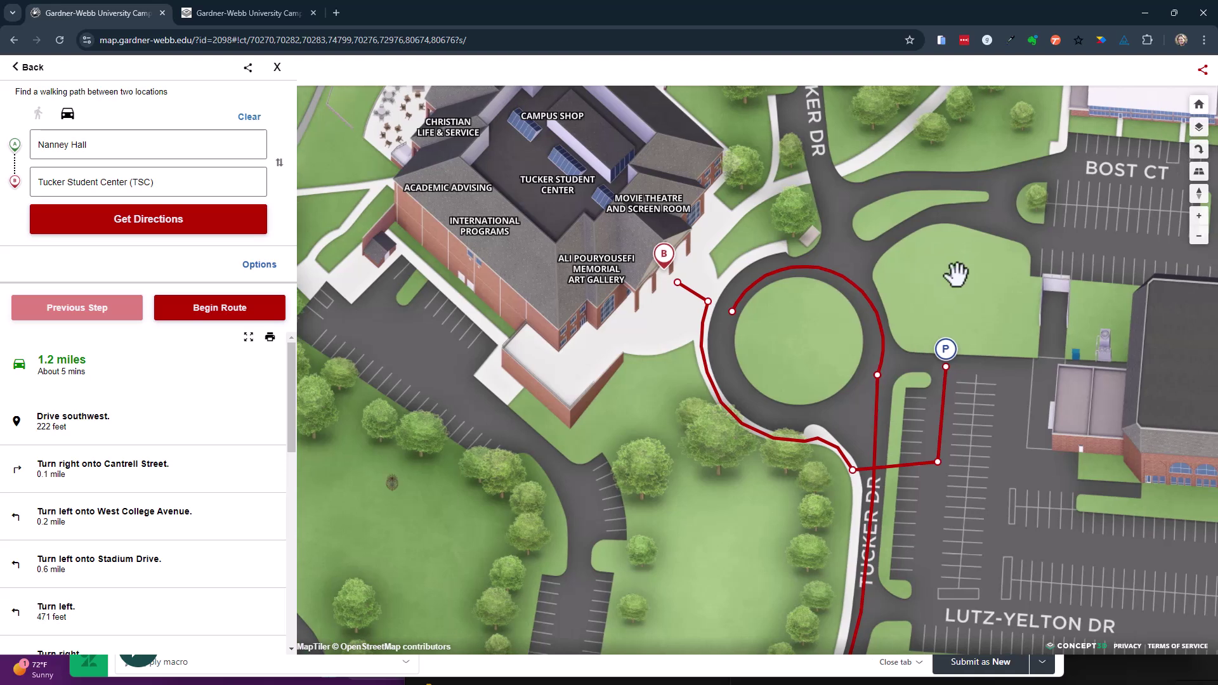
scroll(952, 394, "up", 2)
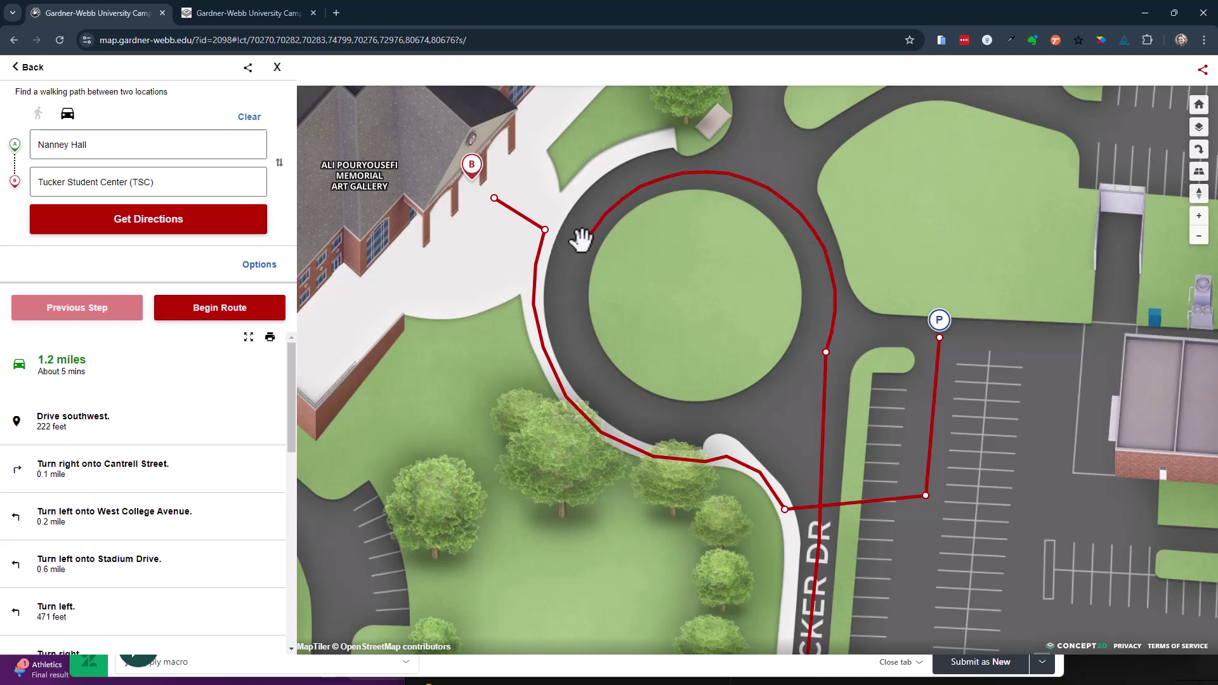
scroll(582, 240, "up", 1)
scroll(586, 251, "down", 2)
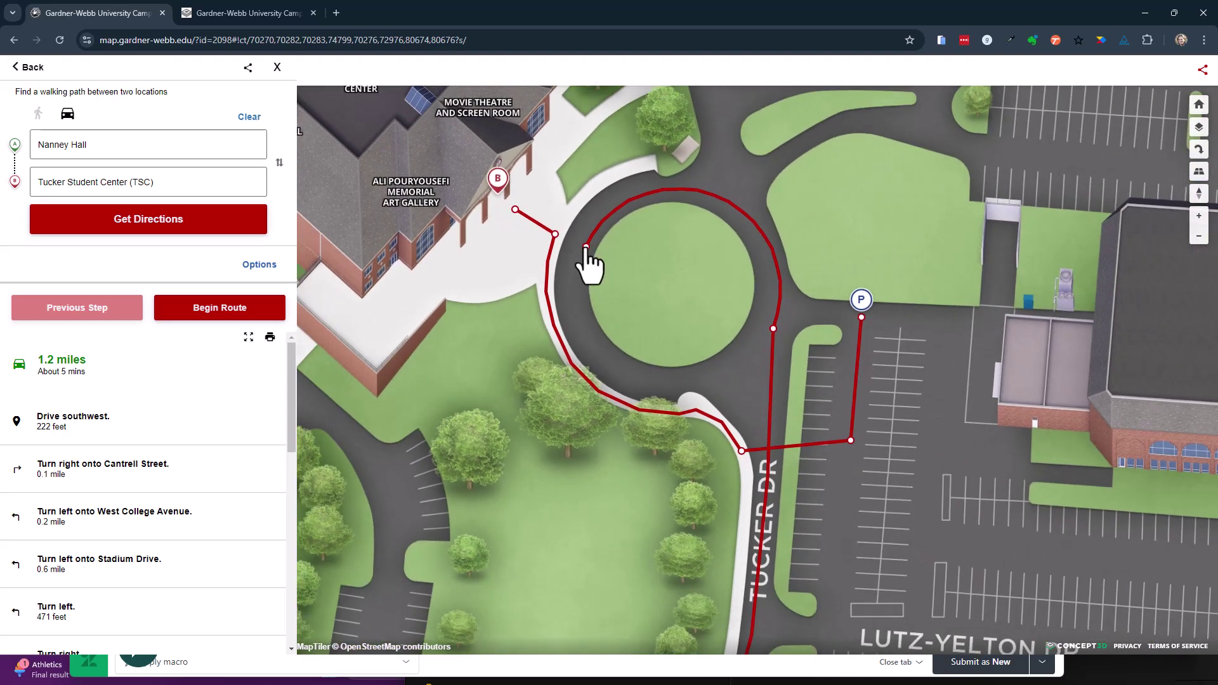
scroll(587, 251, "up", 1)
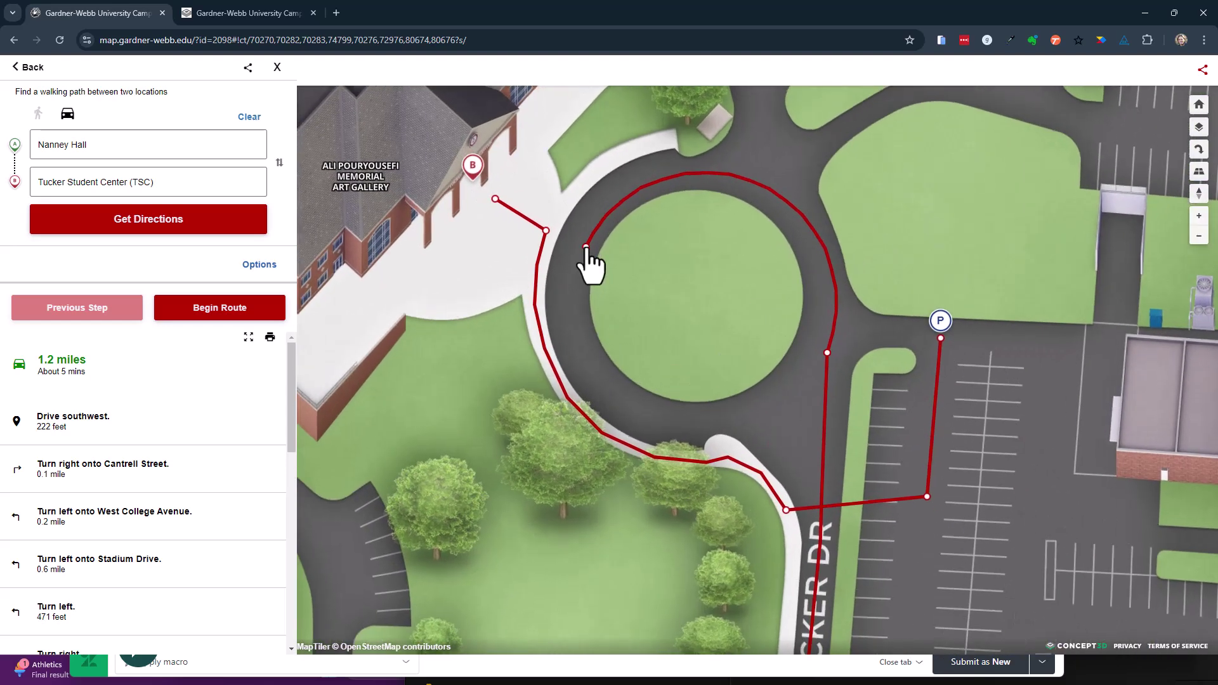
left_click(255, 13)
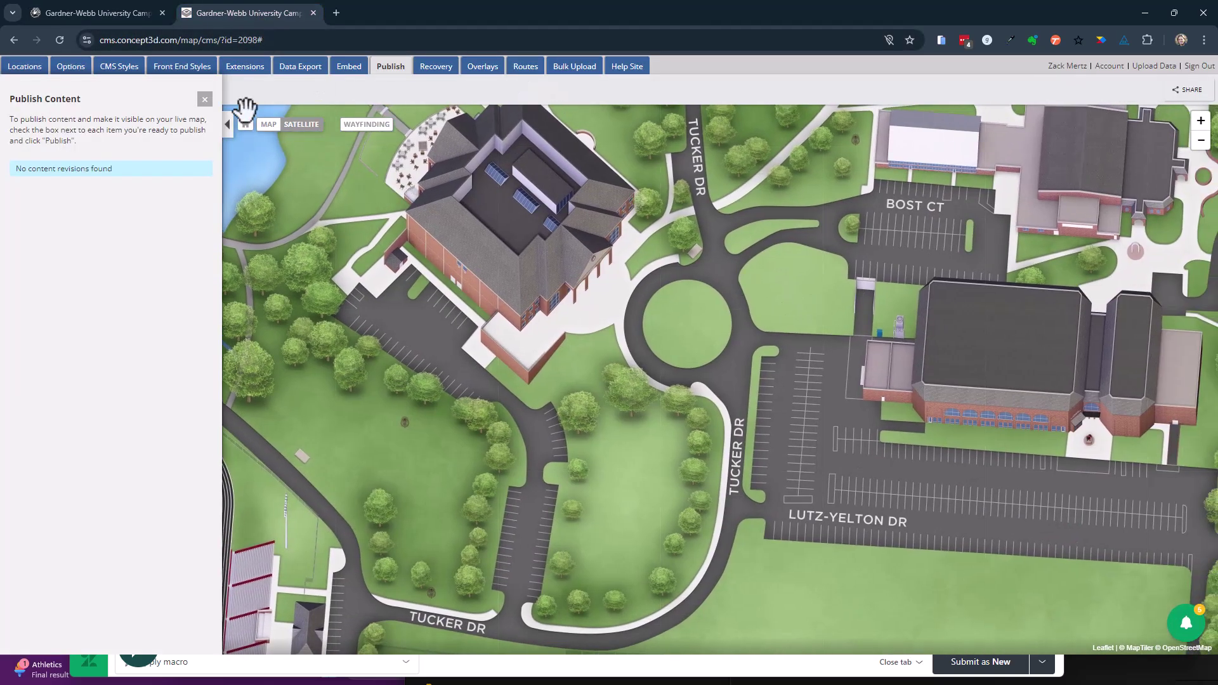
left_click(204, 99)
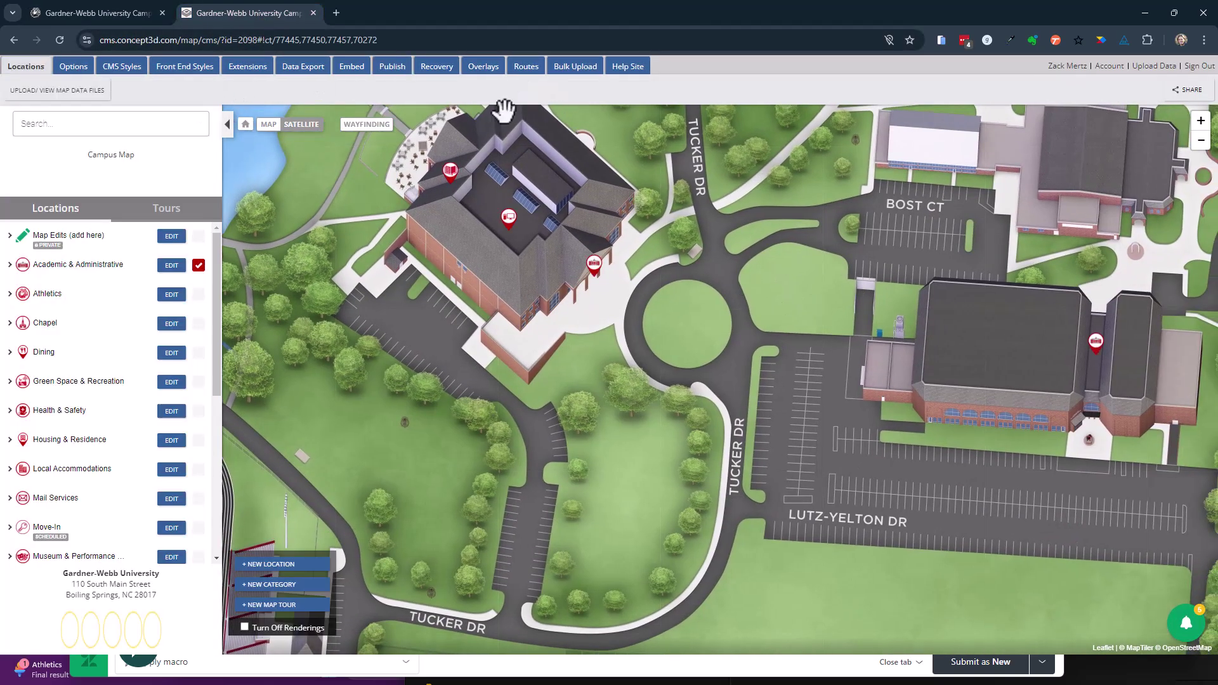
left_click(524, 66)
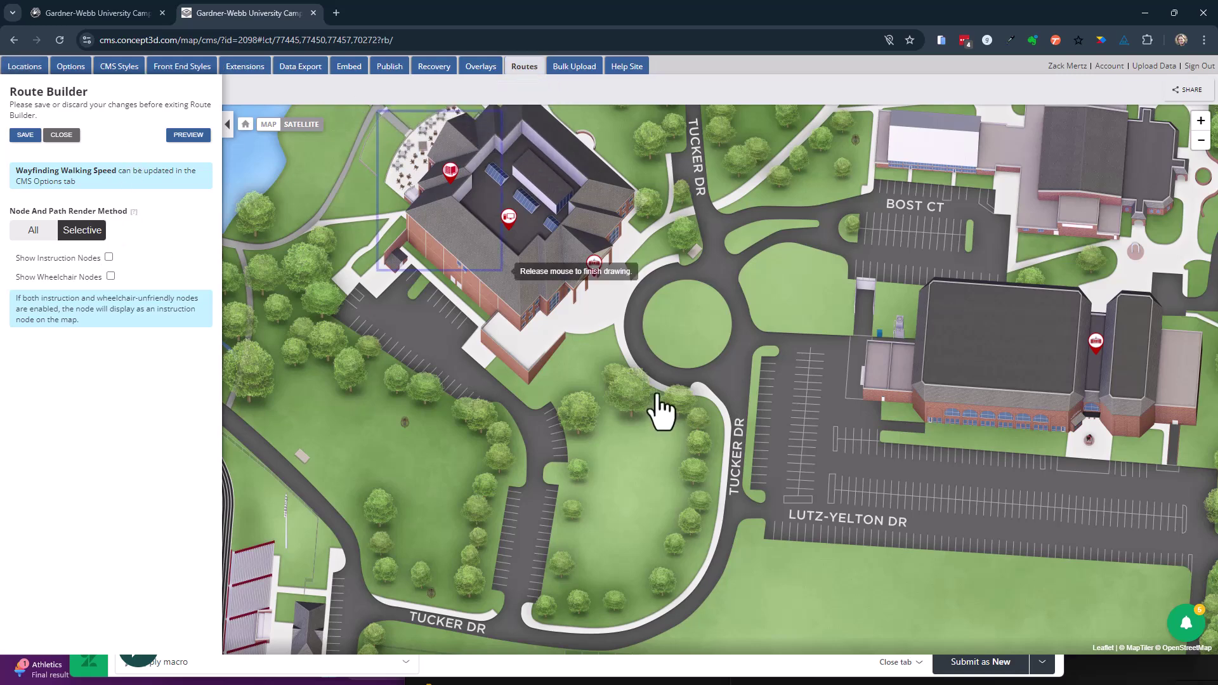
scroll(753, 355, "up", 2)
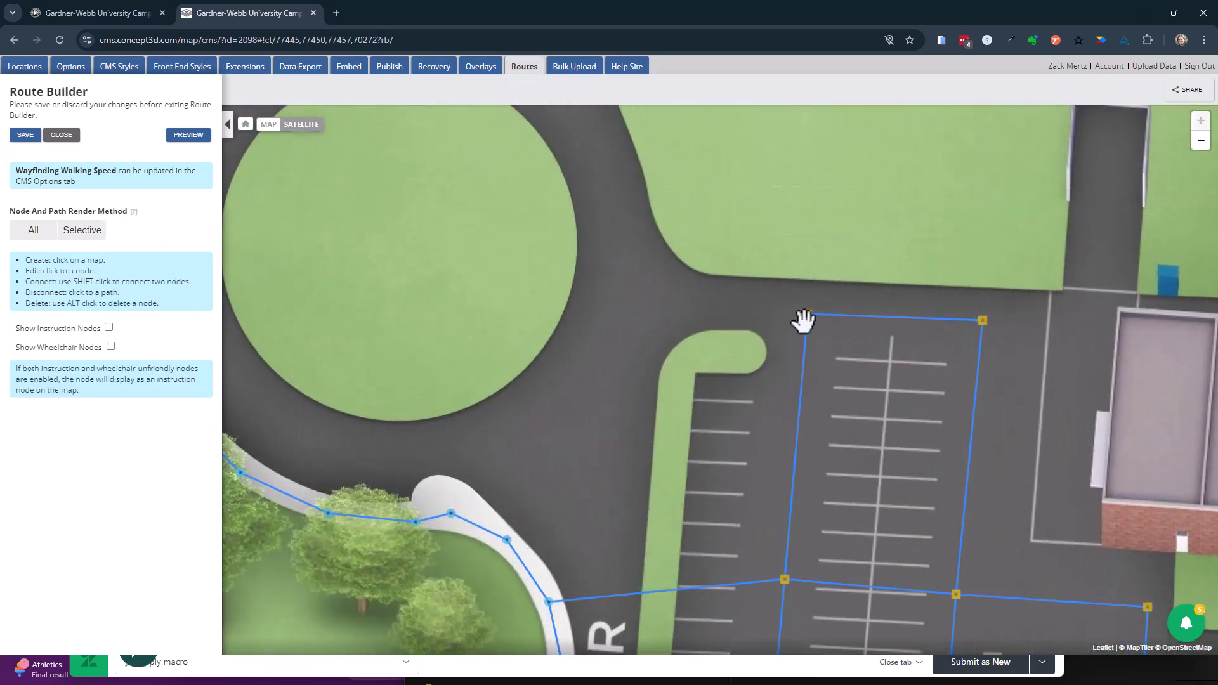
scroll(811, 324, "down", 2)
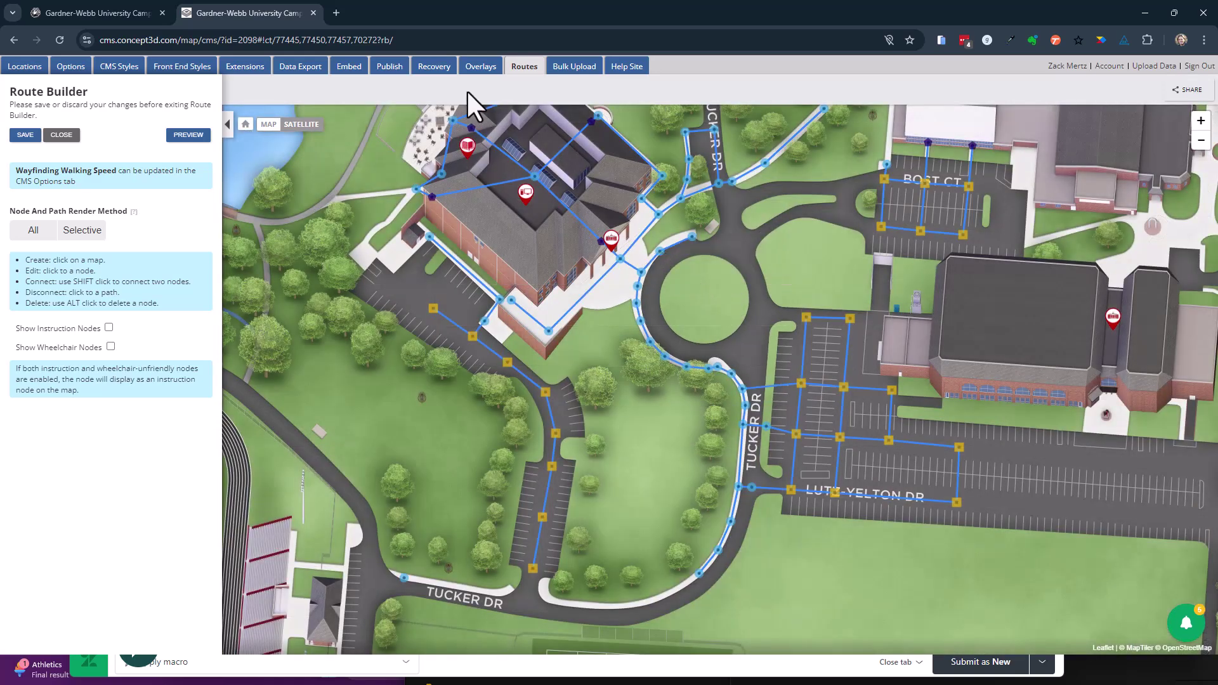
left_click(66, 9)
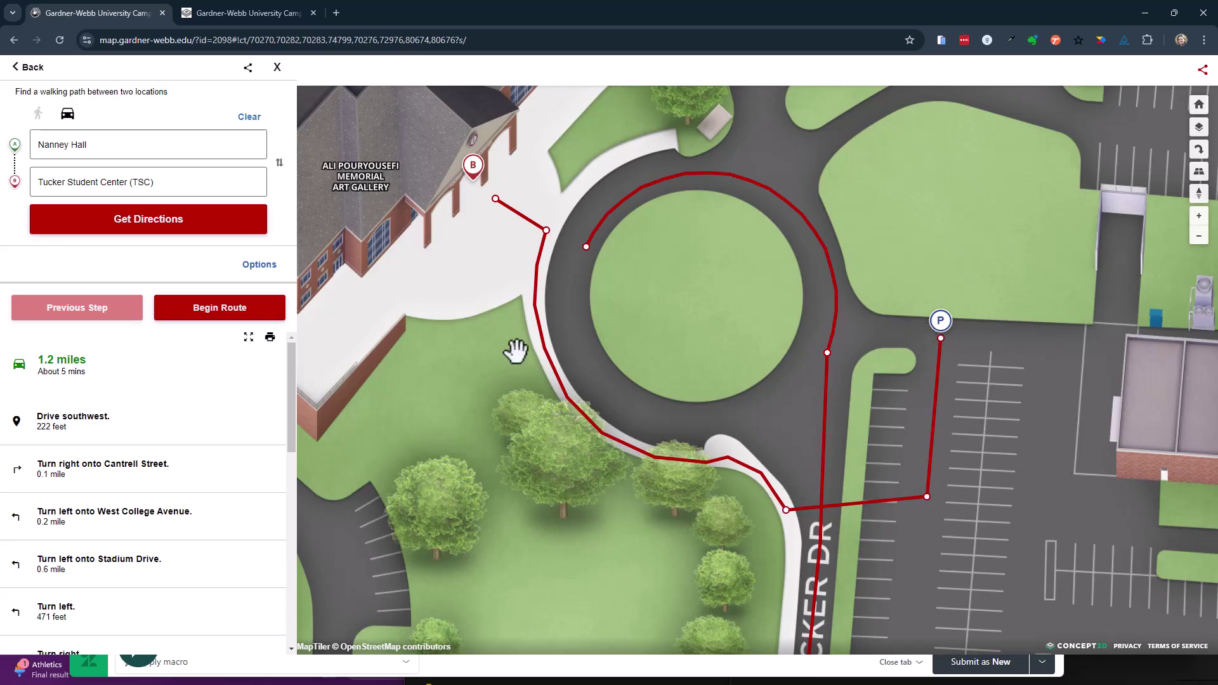
scroll(671, 332, "down", 5)
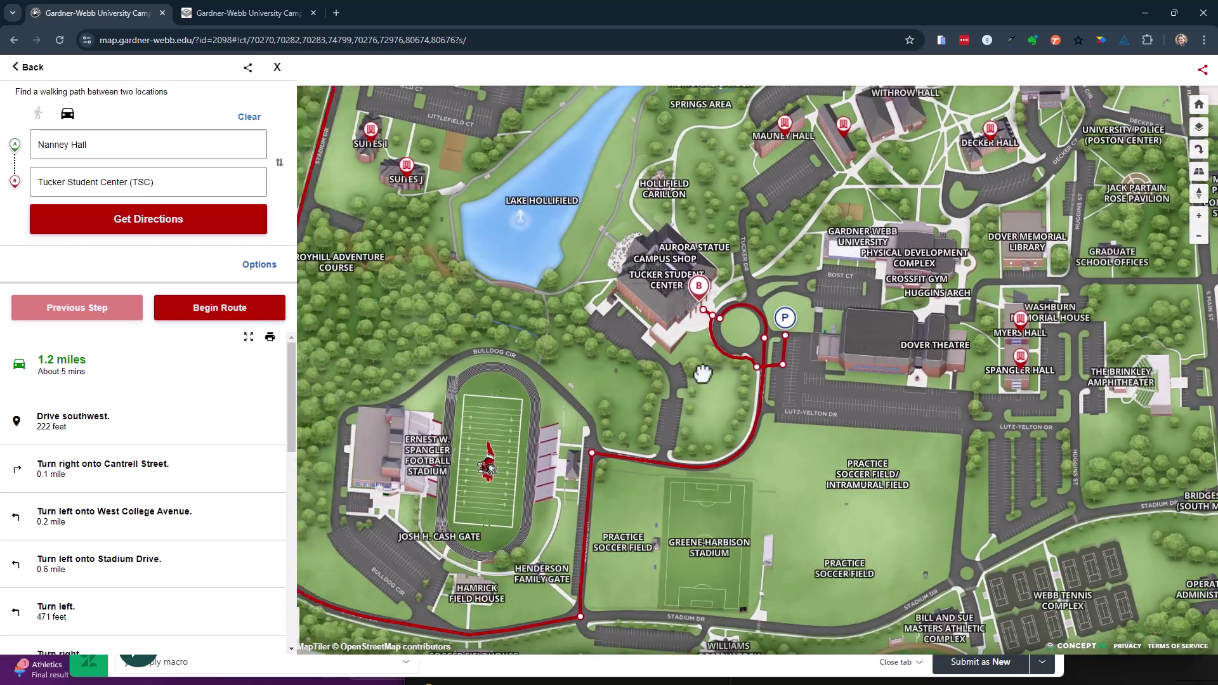
scroll(823, 366, "down", 4)
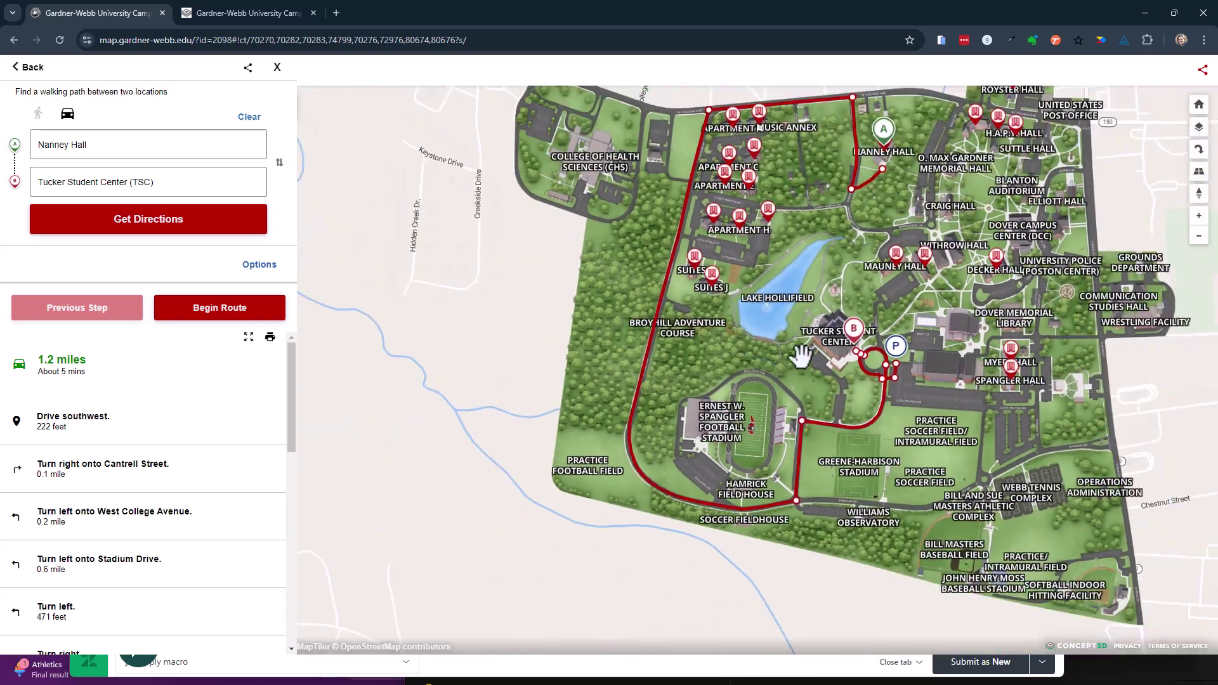
scroll(754, 400, "down", 3)
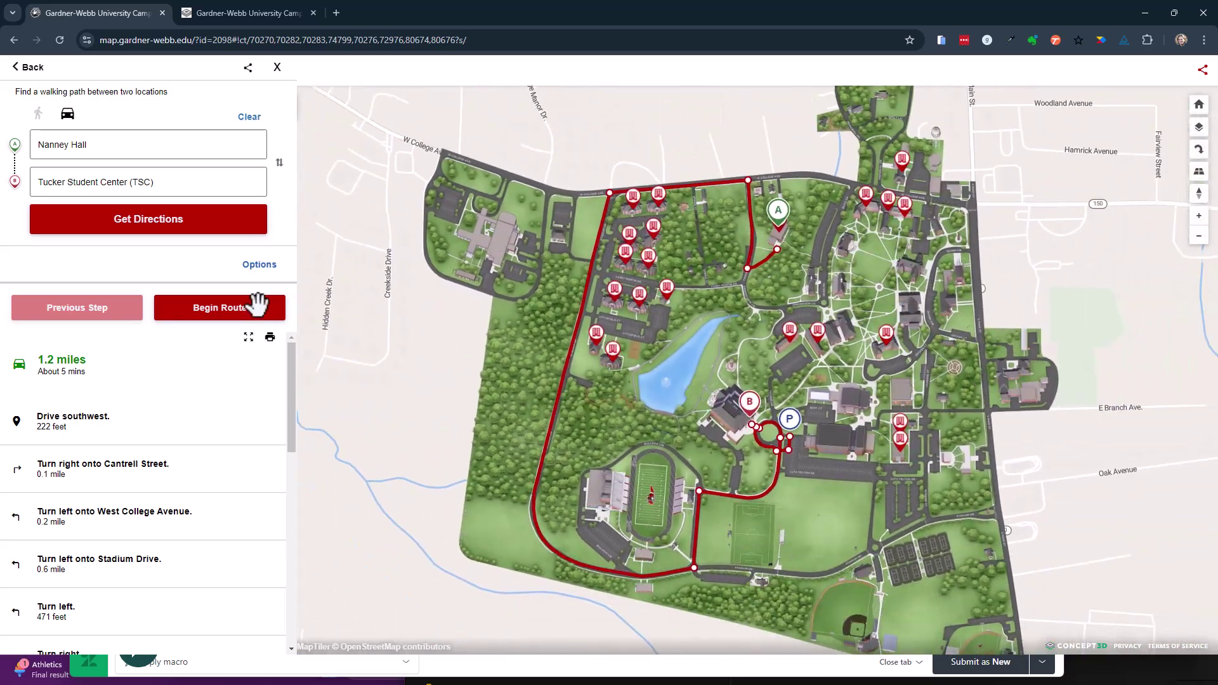